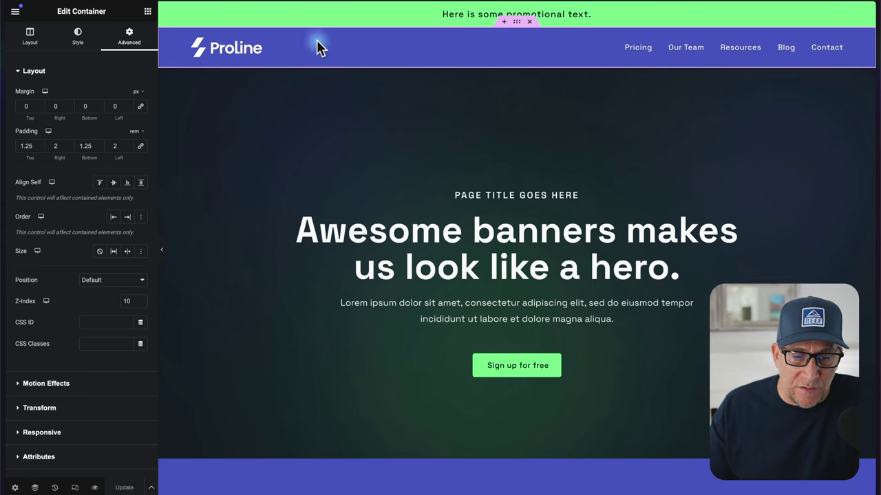
Clear the background color in the site-wide background settings.
{"action": "left_click", "coordinate": [16, 11]}
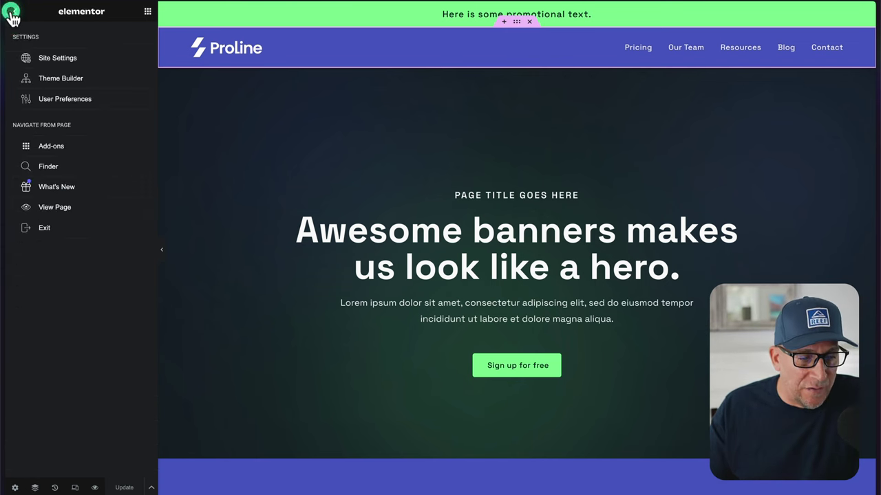
{"action": "left_click", "coordinate": [49, 60]}
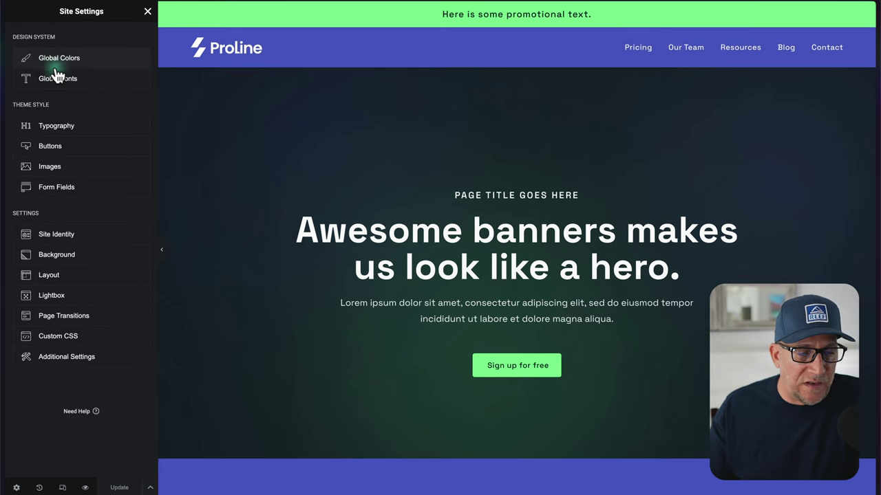
{"action": "left_click", "coordinate": [68, 256]}
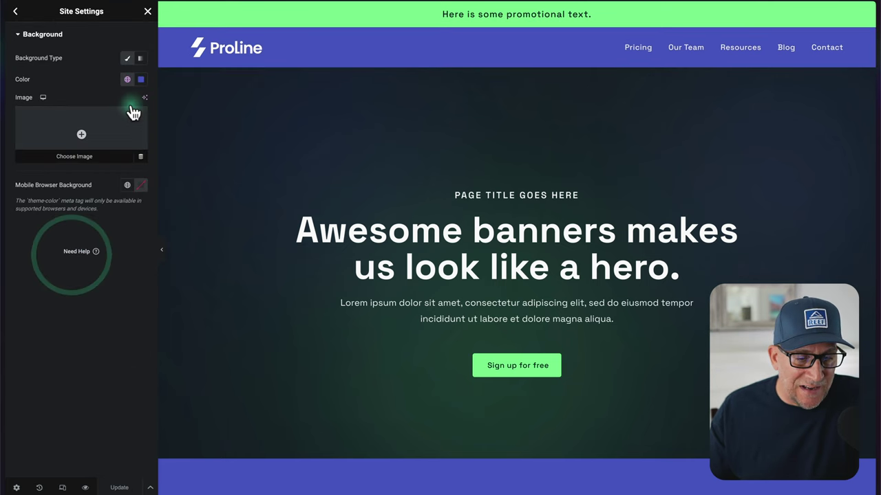
{"action": "left_click", "coordinate": [141, 82]}
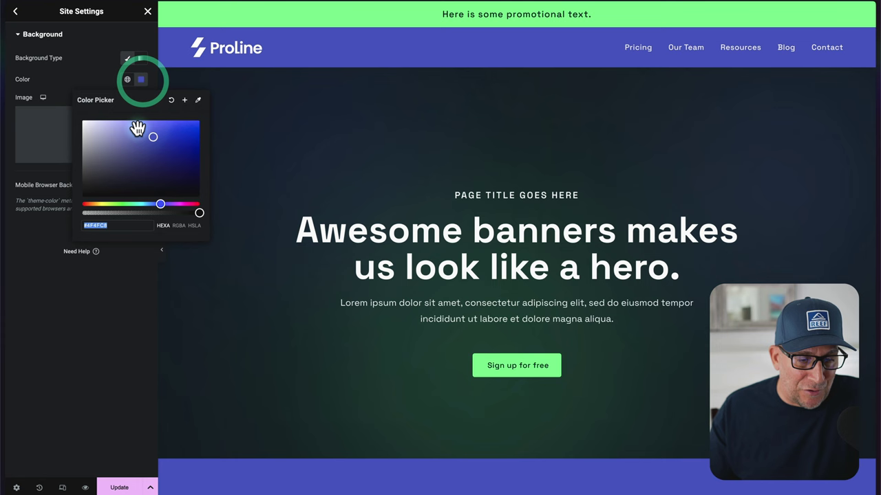
{"action": "left_click", "coordinate": [171, 101]}
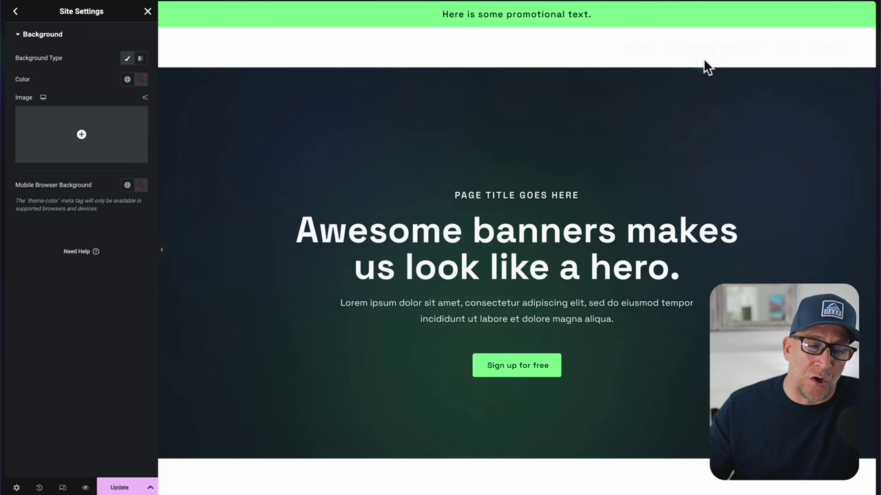
Set the site background color to the global color Highlight #2, save the site settings and close them.
{"action": "left_click", "coordinate": [127, 79]}
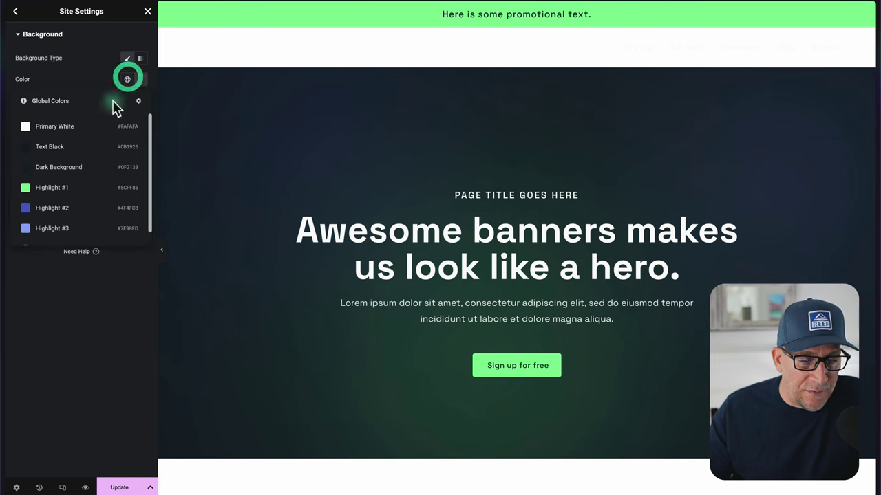
{"action": "left_click", "coordinate": [39, 228]}
{"action": "left_click", "coordinate": [47, 217]}
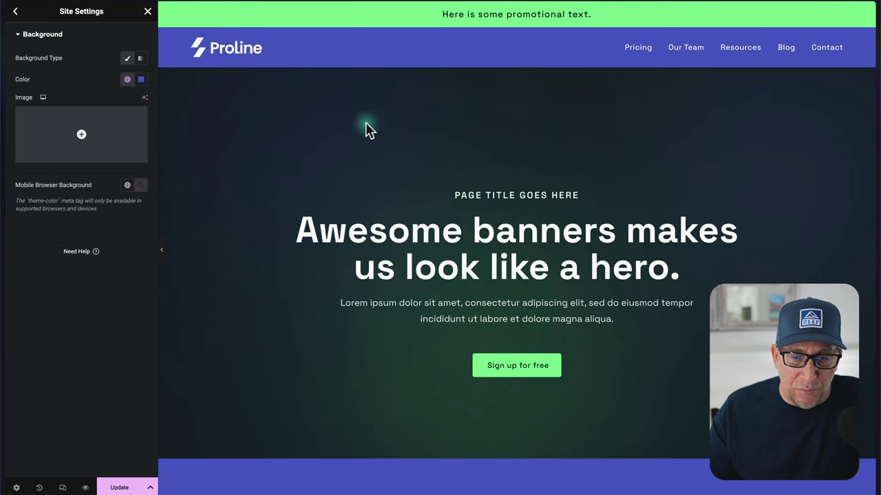
{"action": "left_click", "coordinate": [506, 44]}
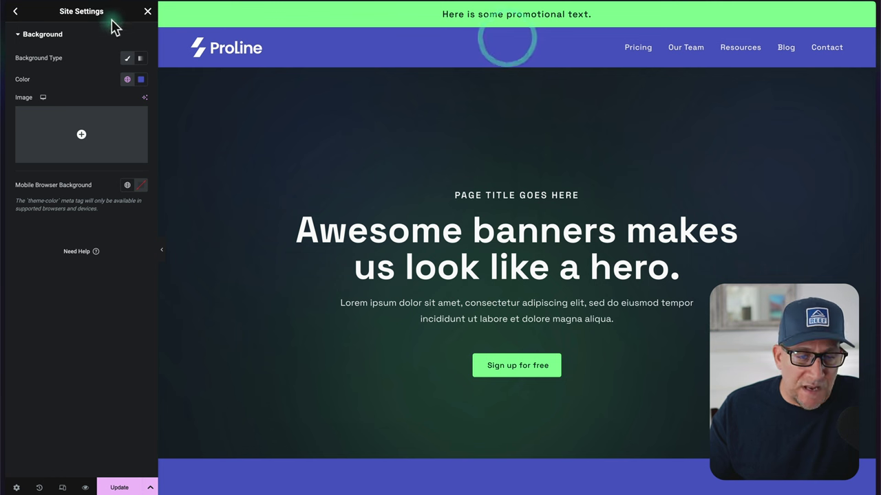
{"action": "left_click", "coordinate": [51, 444]}
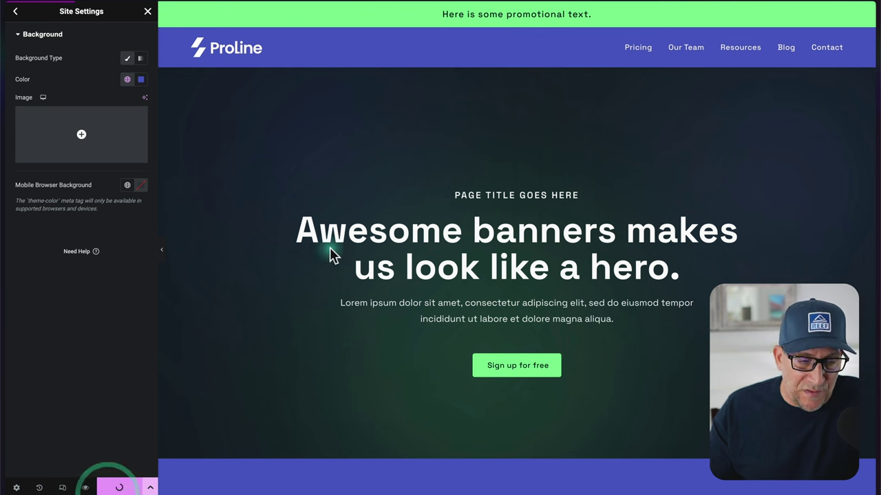
{"action": "left_click", "coordinate": [147, 11]}
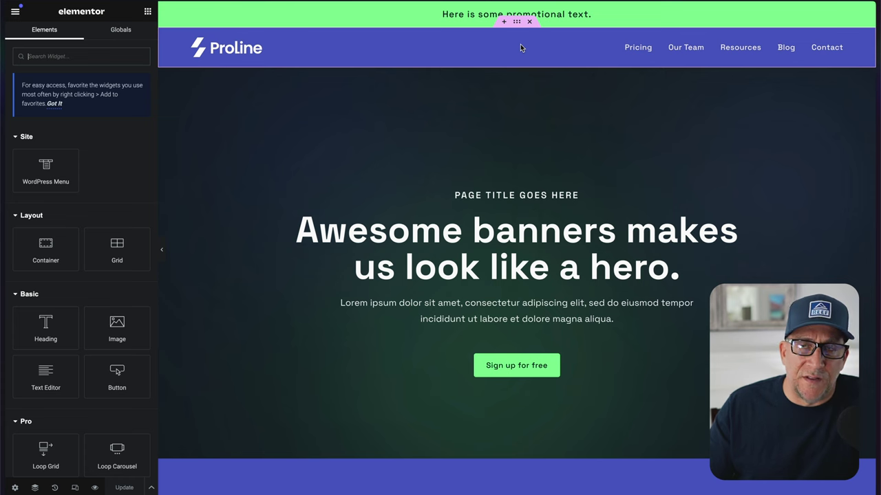
Set the Z-Index of the header's navigation container to 100.
{"action": "left_click", "coordinate": [512, 30]}
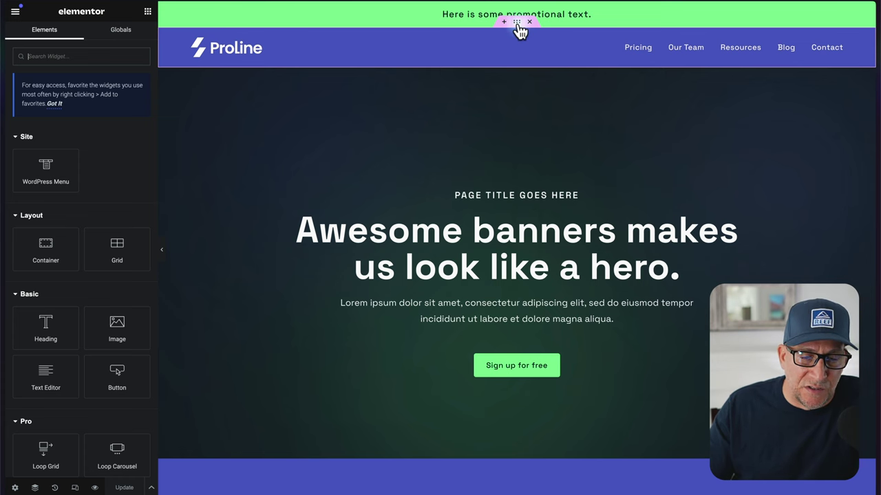
{"action": "left_click", "coordinate": [517, 23]}
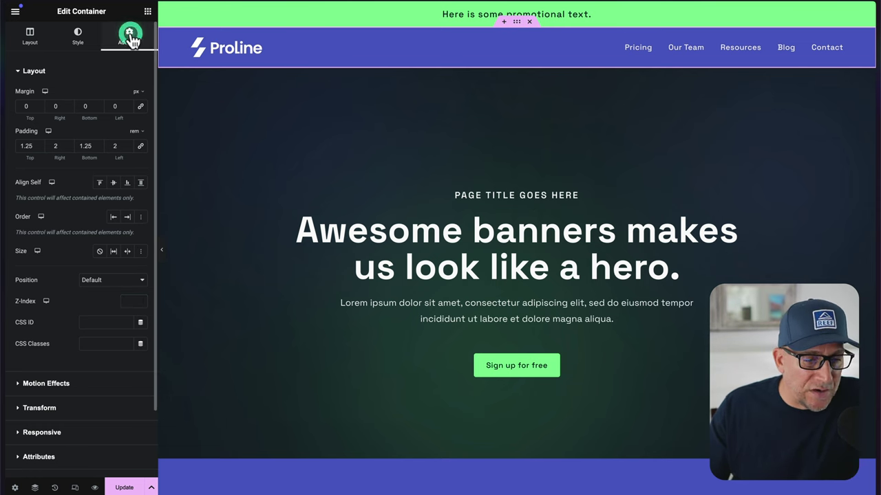
{"action": "left_click", "coordinate": [38, 304]}
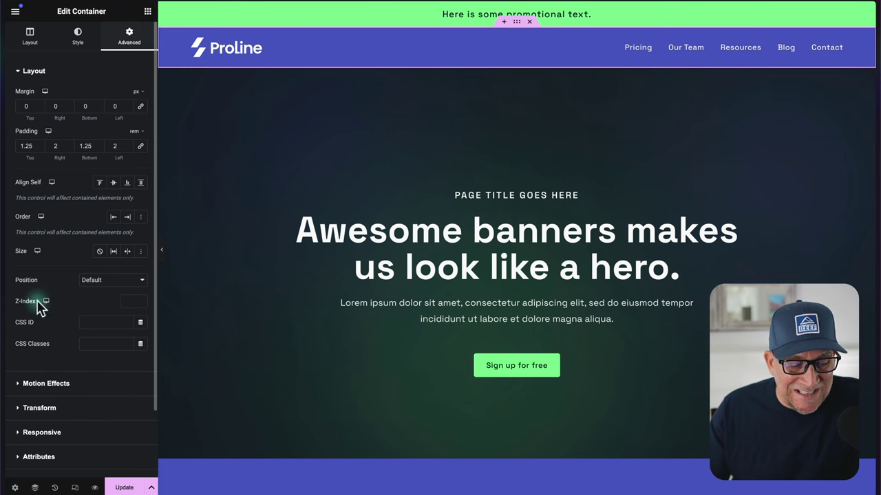
{"action": "left_click", "coordinate": [132, 301]}
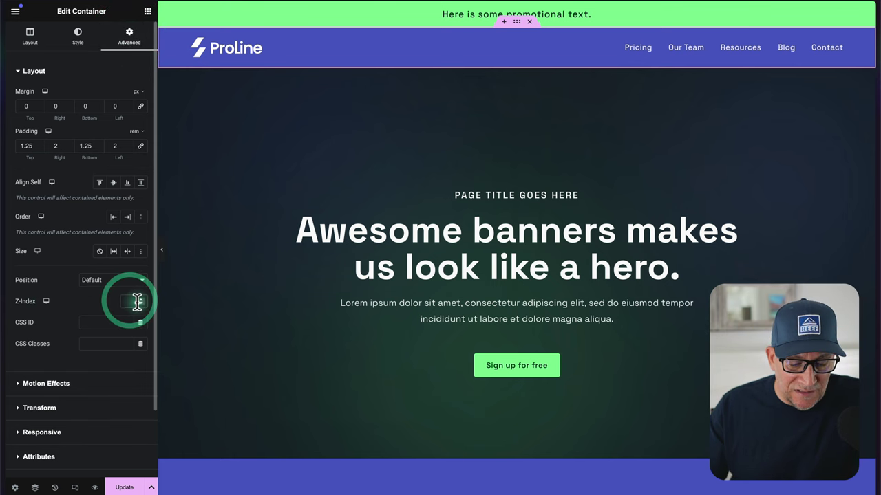
{"action": "type", "text": "100"}
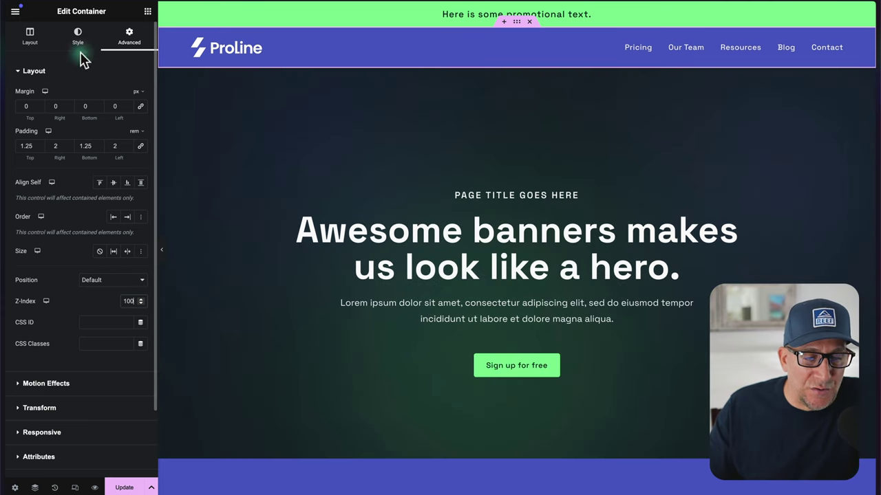
Make the navigation container's background fully transparent, using the global Primary White color with its opacity reduced to zero.
{"action": "left_click", "coordinate": [78, 42]}
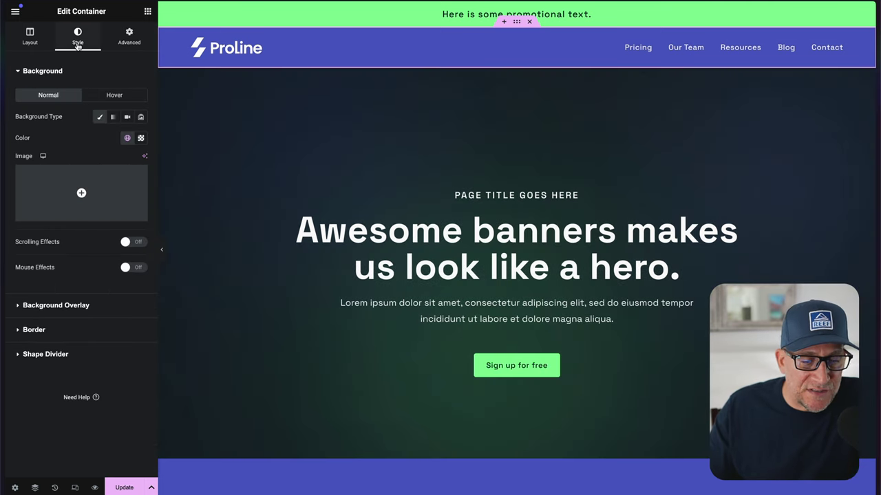
{"action": "left_click", "coordinate": [140, 138]}
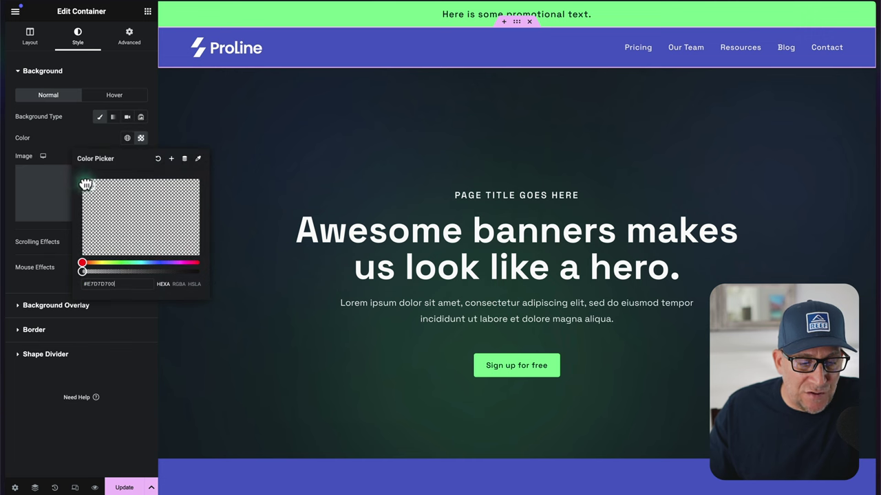
{"action": "left_click", "coordinate": [140, 138]}
{"action": "left_click", "coordinate": [140, 138]}
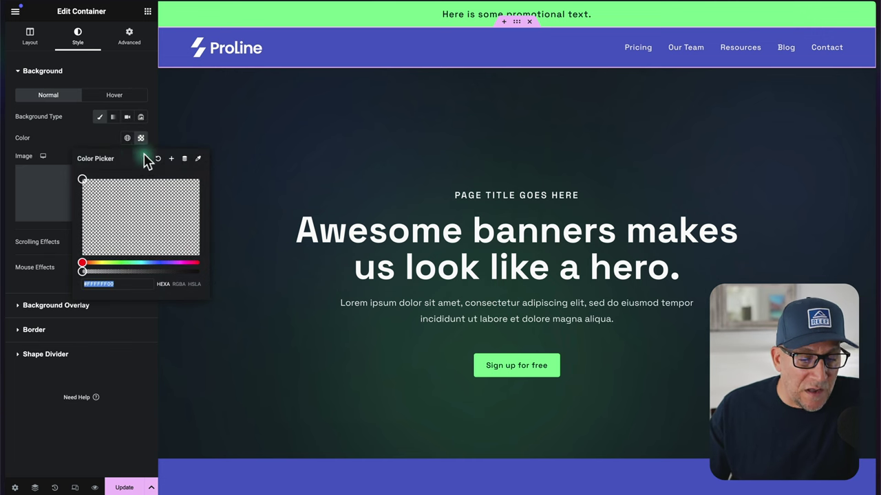
{"action": "left_click", "coordinate": [127, 138]}
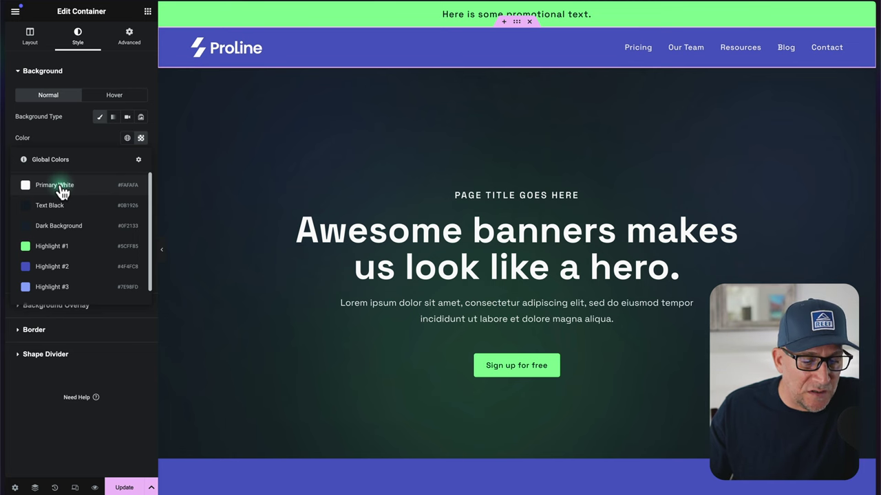
{"action": "left_click", "coordinate": [61, 186]}
{"action": "left_click", "coordinate": [141, 138]}
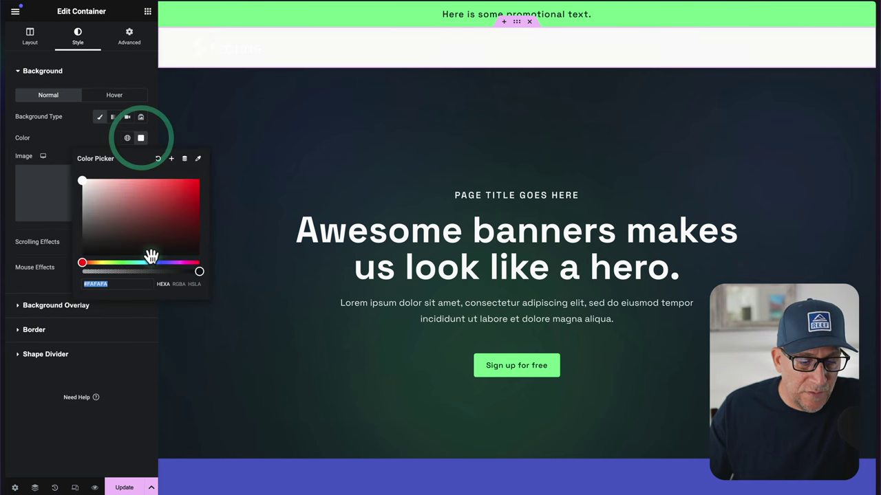
{"action": "left_click_drag", "start_coordinate": [200, 271], "coordinate": [81, 285]}
{"action": "left_click", "coordinate": [75, 139]}
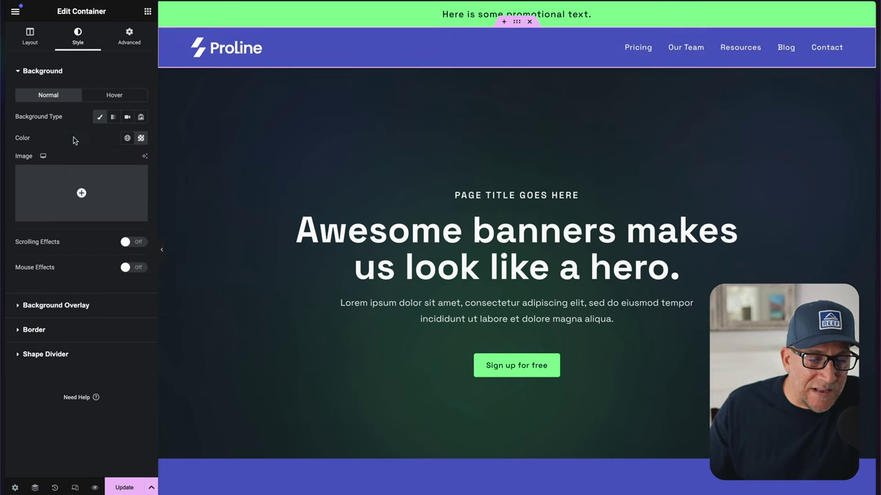
Set the navigation container's bottom margin to -78 px so the hero section slides up behind it.
{"action": "left_click", "coordinate": [131, 40]}
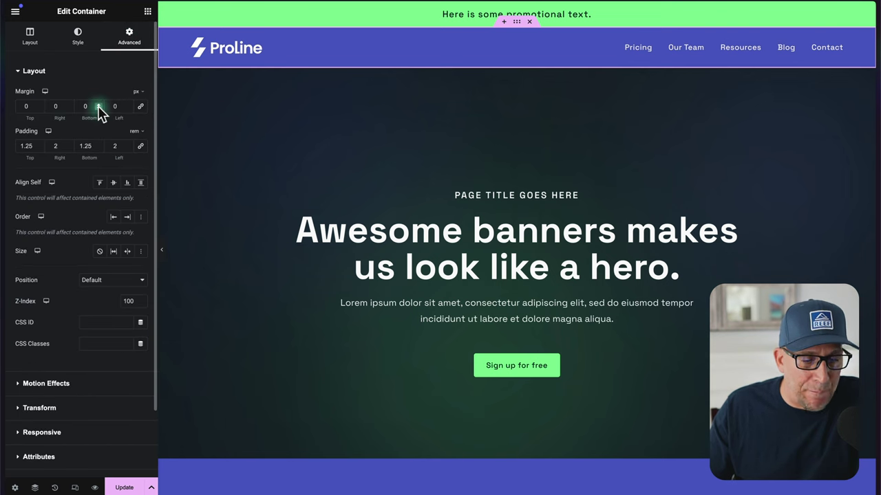
{"action": "left_click_drag", "start_coordinate": [99, 111], "coordinate": [98, 110]}
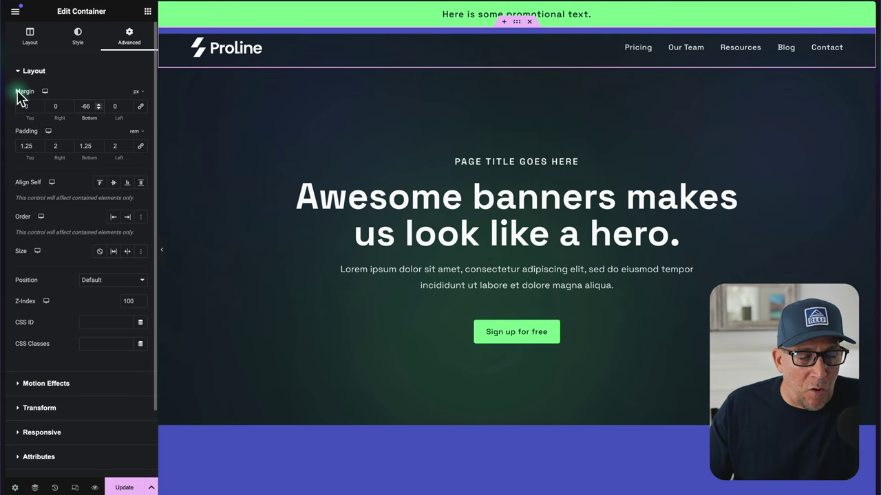
{"action": "left_click", "coordinate": [99, 109]}
{"action": "left_click", "coordinate": [99, 109]}
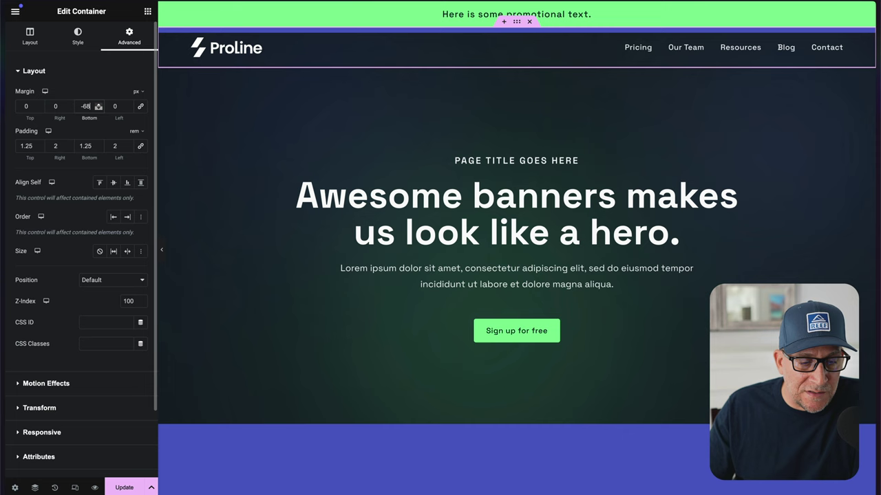
{"action": "left_click", "coordinate": [99, 108]}
{"action": "left_click", "coordinate": [98, 109]}
{"action": "left_click", "coordinate": [99, 109]}
{"action": "left_click", "coordinate": [99, 108]}
{"action": "left_click", "coordinate": [98, 109]}
{"action": "left_click", "coordinate": [98, 109]}
{"action": "left_click", "coordinate": [98, 108]}
{"action": "left_click", "coordinate": [99, 109]}
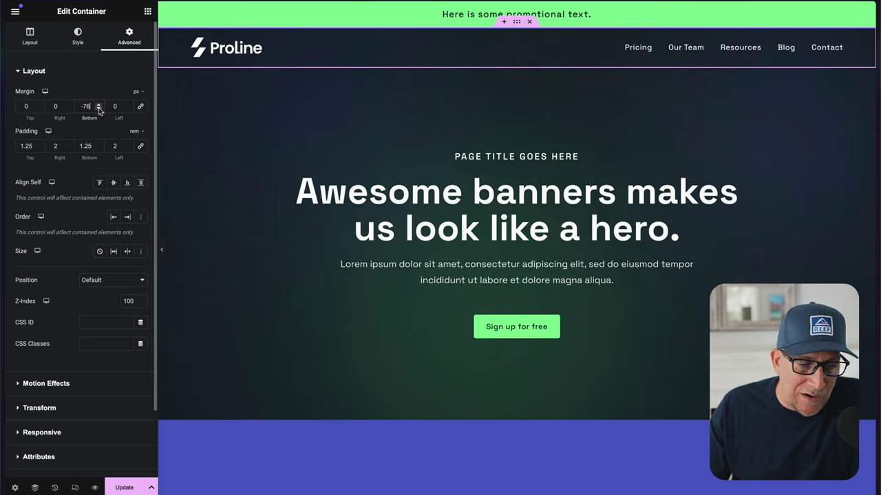
{"action": "left_click", "coordinate": [98, 108]}
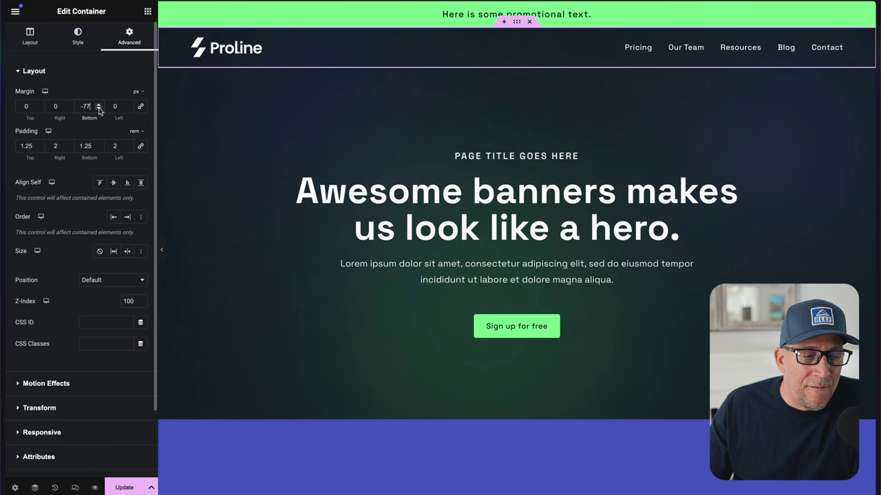
{"action": "left_click", "coordinate": [98, 109]}
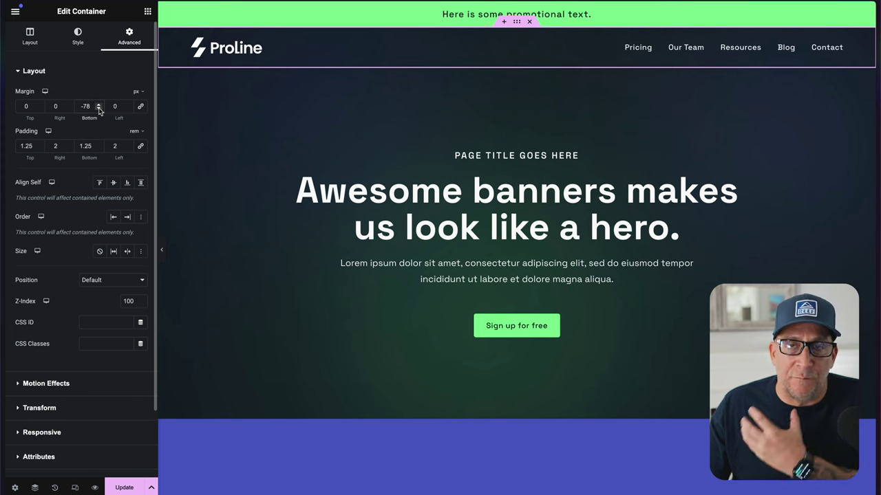
{"action": "left_click", "coordinate": [99, 108]}
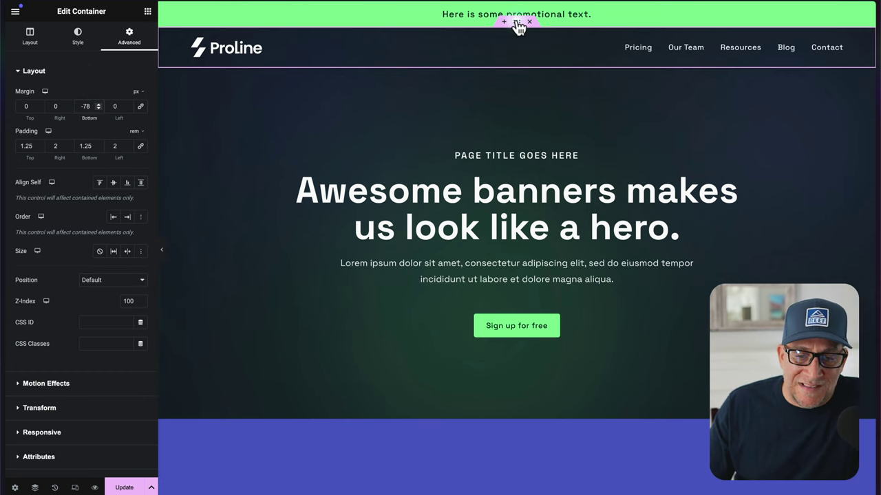
Reset the navigation container's bottom margin to 0 px and update the header.
{"action": "double_click", "coordinate": [84, 106]}
{"action": "type", "text": "0"}
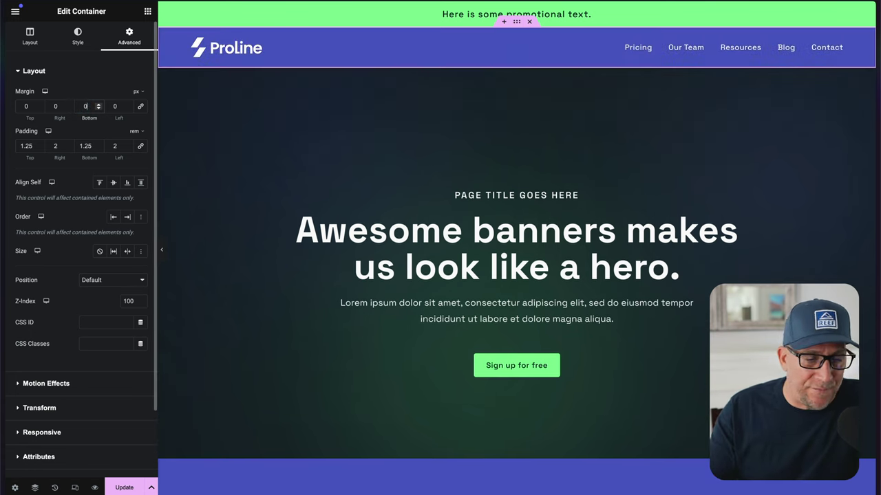
{"action": "left_click", "coordinate": [122, 487]}
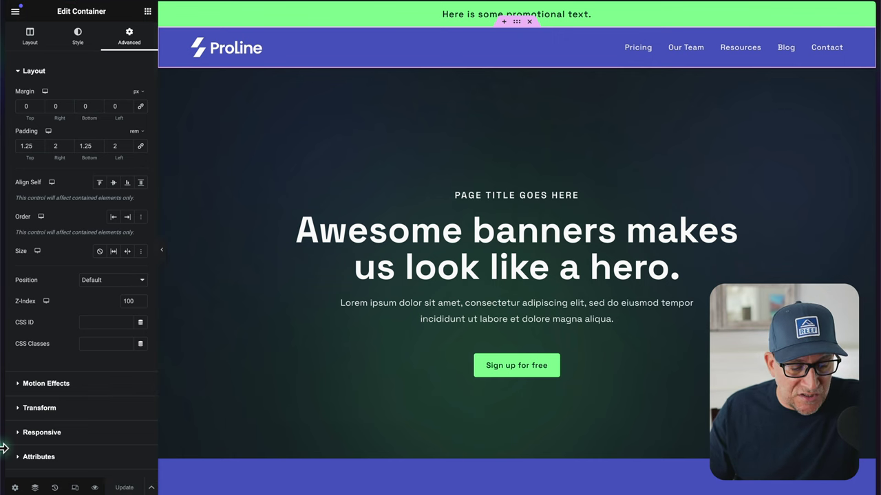
Switch to the live page and open it for editing with Elementor.
{"action": "mouse_move", "coordinate": [3, 448]}
{"action": "left_click", "coordinate": [61, 278]}
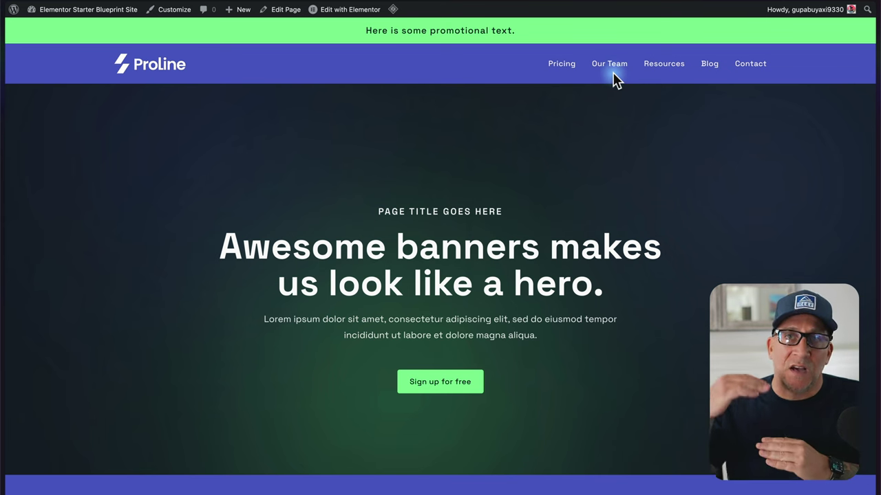
{"action": "left_click", "coordinate": [333, 16]}
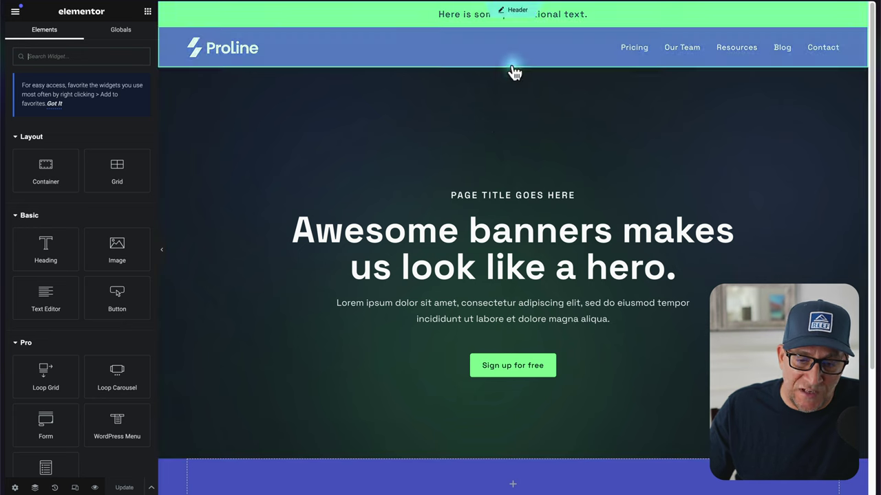
Select the page's hero container through the Navigator, unlink its margins and try a top margin of -78 px.
{"action": "right_click", "coordinate": [523, 84]}
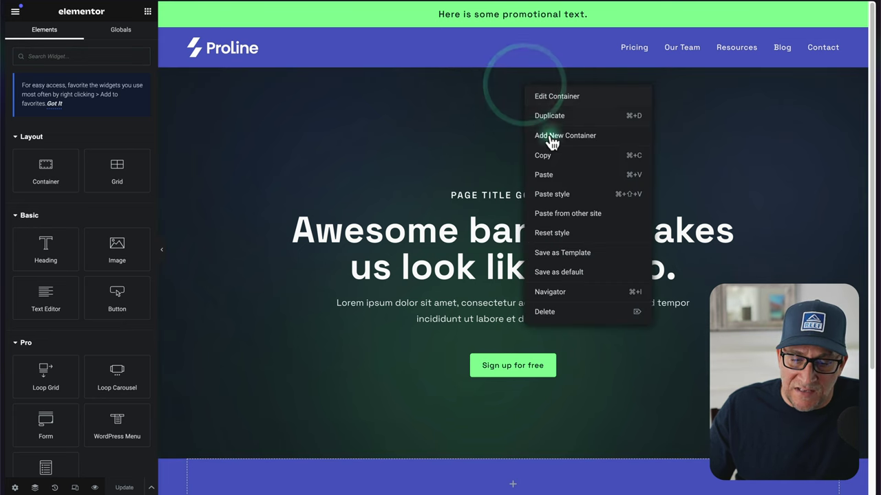
{"action": "left_click", "coordinate": [560, 291]}
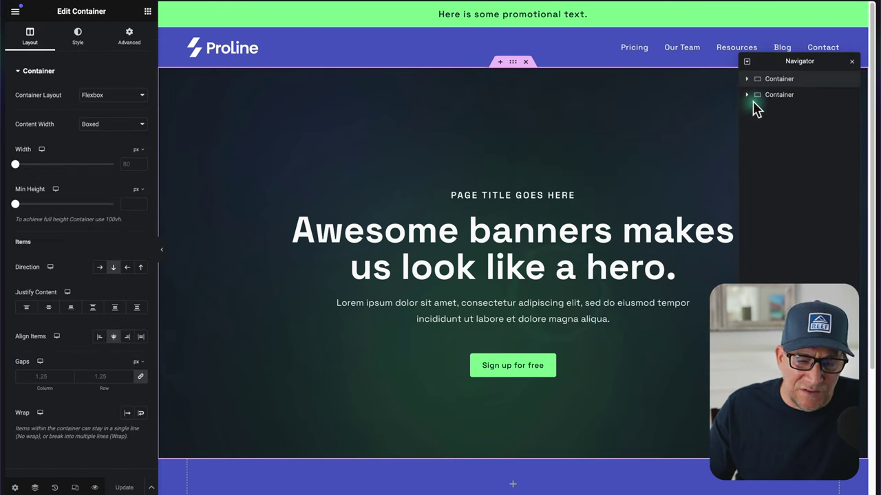
{"action": "left_click", "coordinate": [770, 83]}
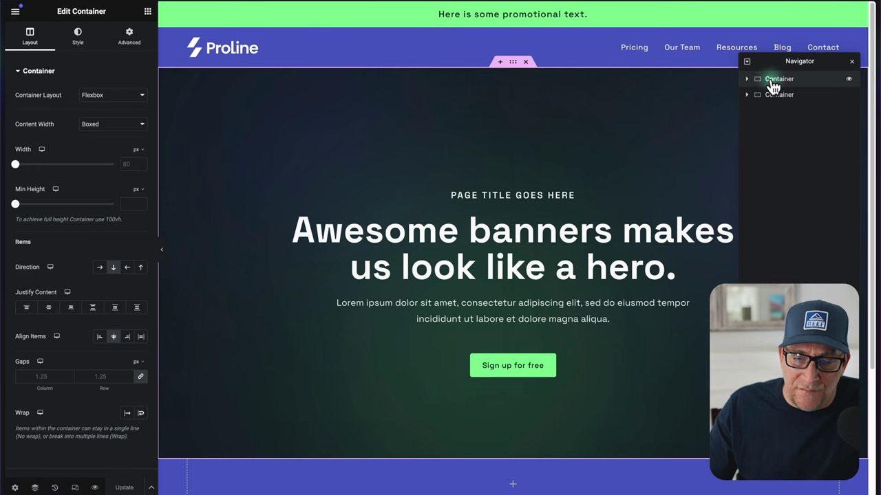
{"action": "left_click", "coordinate": [127, 41]}
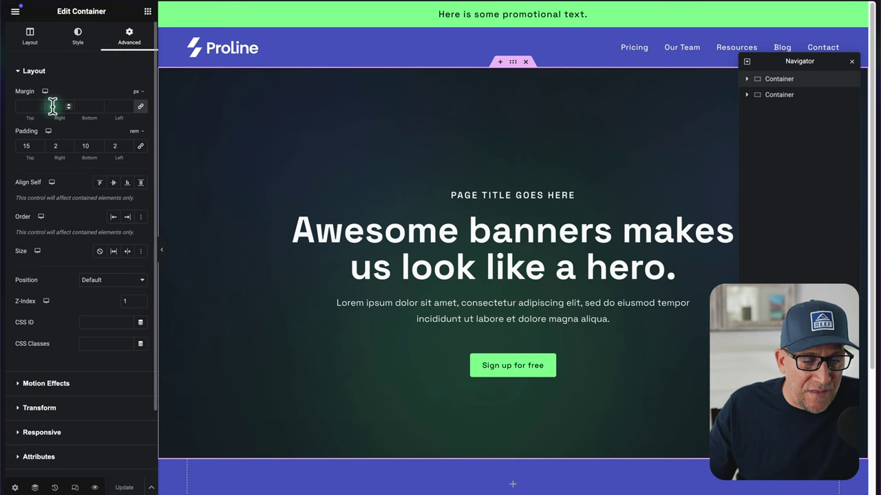
{"action": "left_click", "coordinate": [141, 107]}
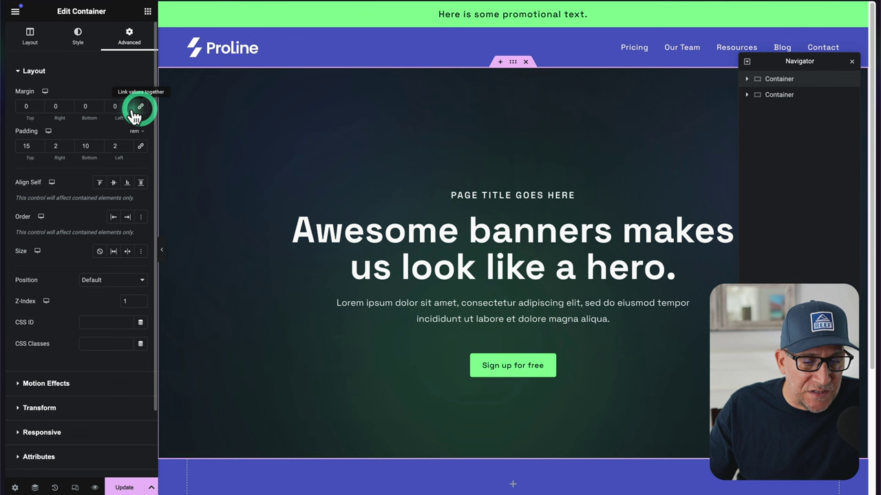
{"action": "left_click", "coordinate": [39, 109]}
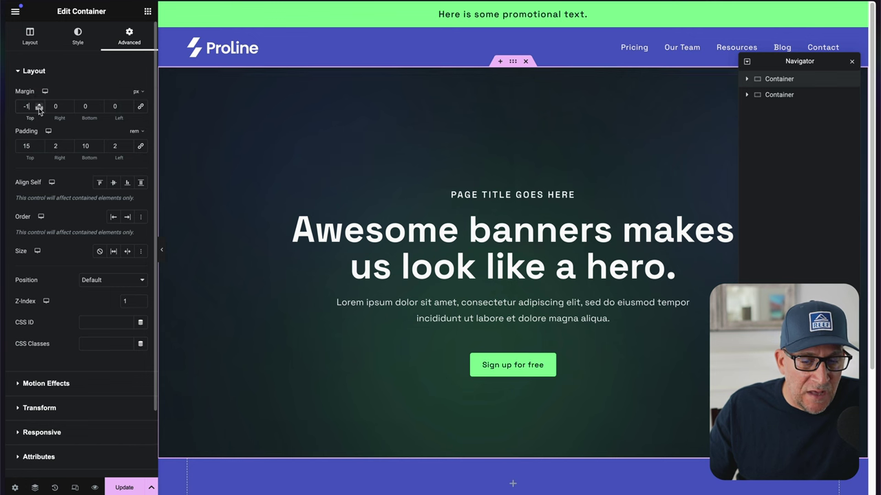
{"action": "left_click_drag", "start_coordinate": [39, 109], "coordinate": [39, 111]}
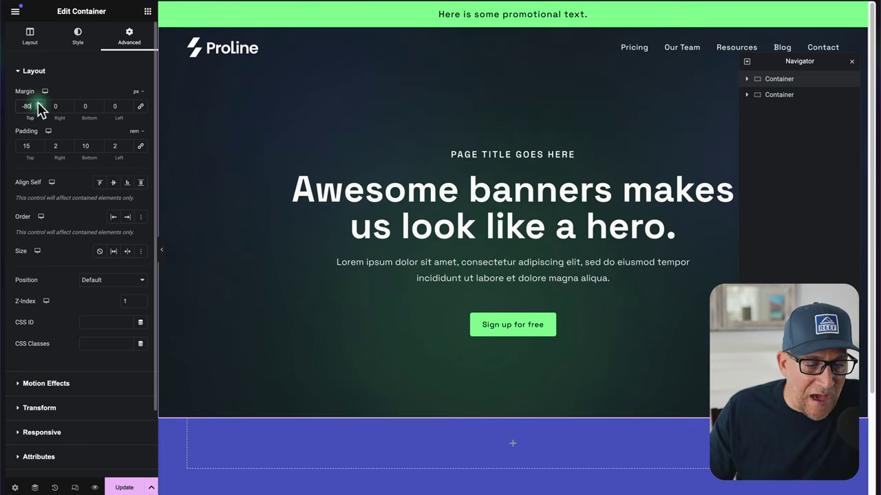
{"action": "left_click", "coordinate": [39, 107]}
{"action": "left_click", "coordinate": [39, 107]}
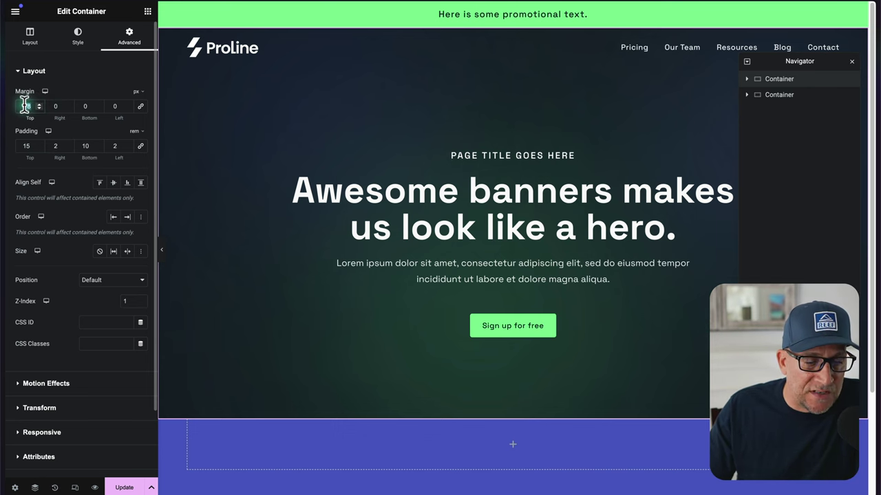
Reset the hero container's top margin to 0 px and switch back to editing the header template.
{"action": "type", "text": "0"}
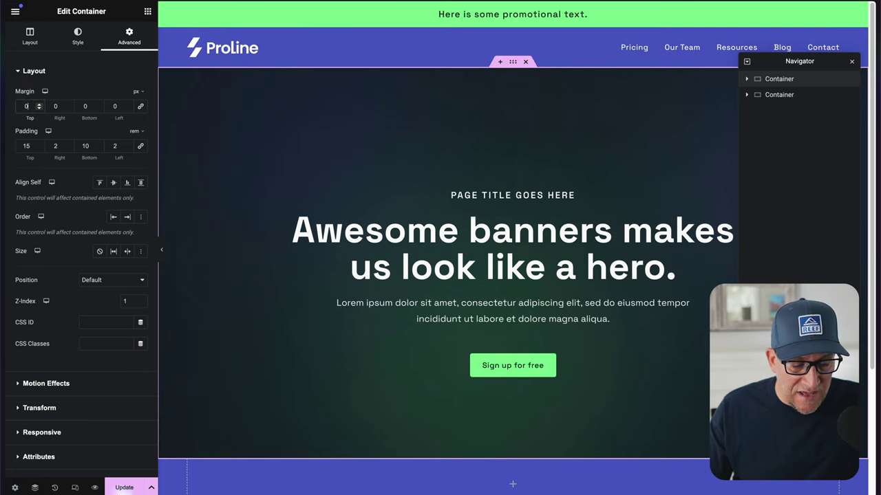
{"action": "mouse_move", "coordinate": [4, 337]}
{"action": "left_click", "coordinate": [43, 258]}
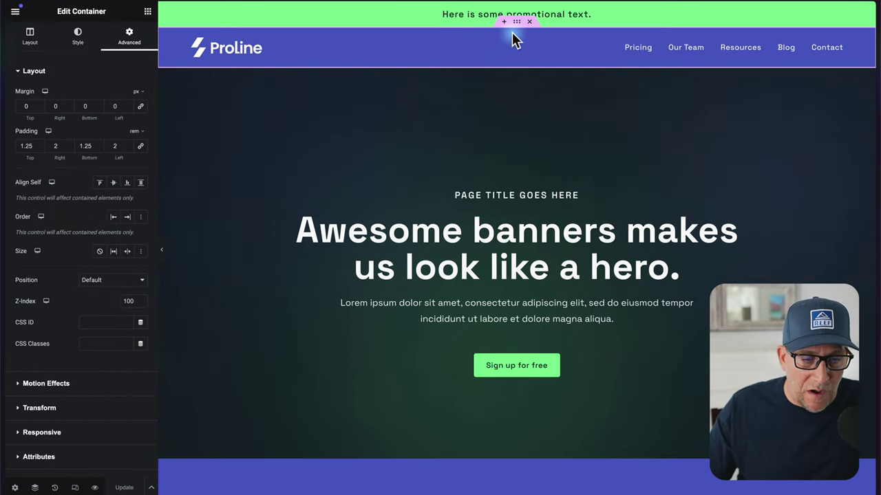
Set the header navigation container's position to Absolute so it overlays the hero section.
{"action": "left_click", "coordinate": [517, 22]}
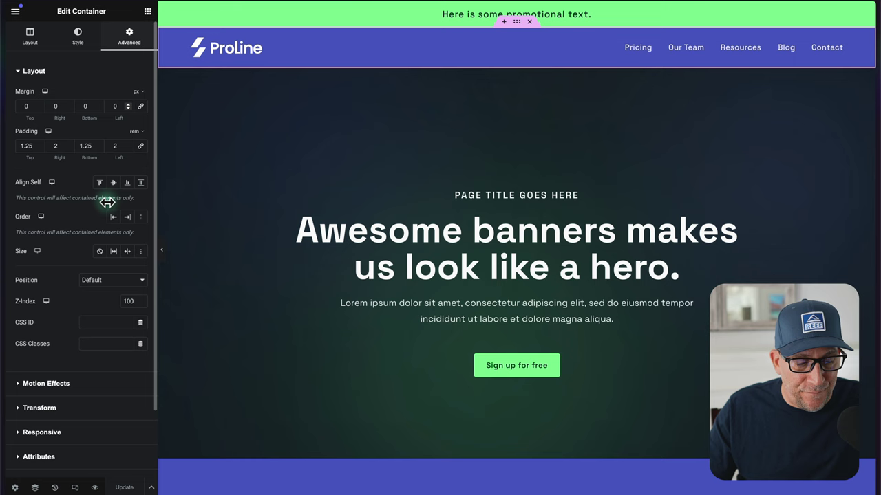
{"action": "scroll", "coordinate": [78, 330], "scroll_direction": "down", "scroll_amount": 2}
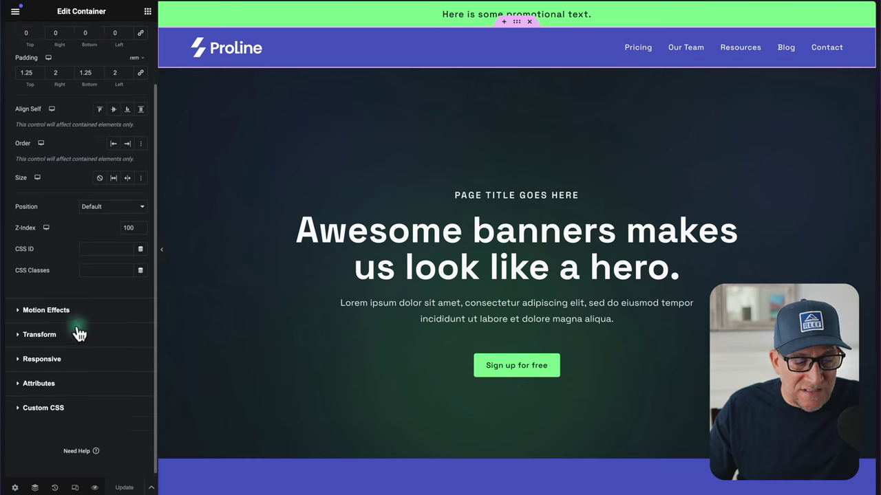
{"action": "left_click", "coordinate": [91, 207]}
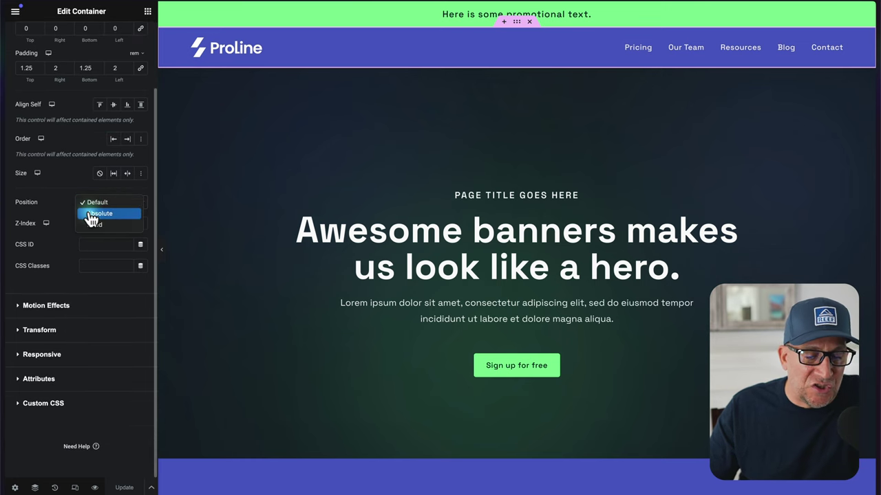
{"action": "left_click", "coordinate": [90, 214]}
{"action": "scroll", "coordinate": [114, 292], "scroll_direction": "down", "scroll_amount": 3}
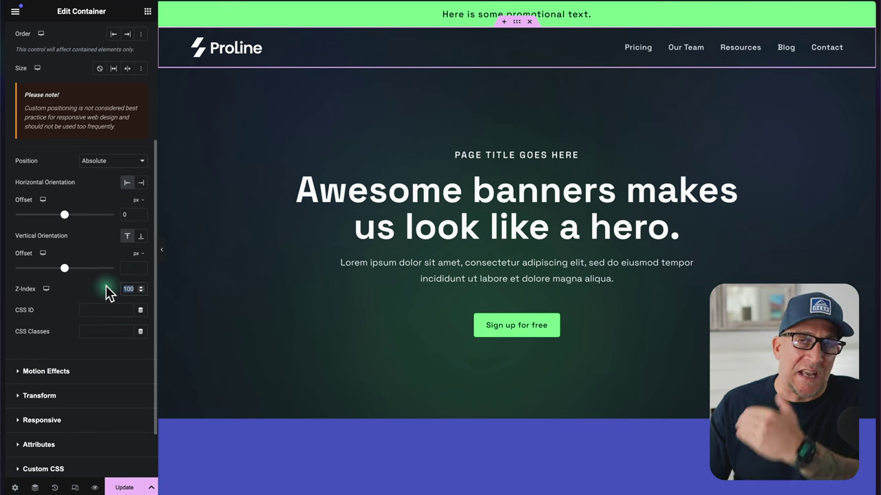
{"action": "scroll", "coordinate": [103, 275], "scroll_direction": "up", "scroll_amount": 2}
{"action": "left_click", "coordinate": [97, 246]}
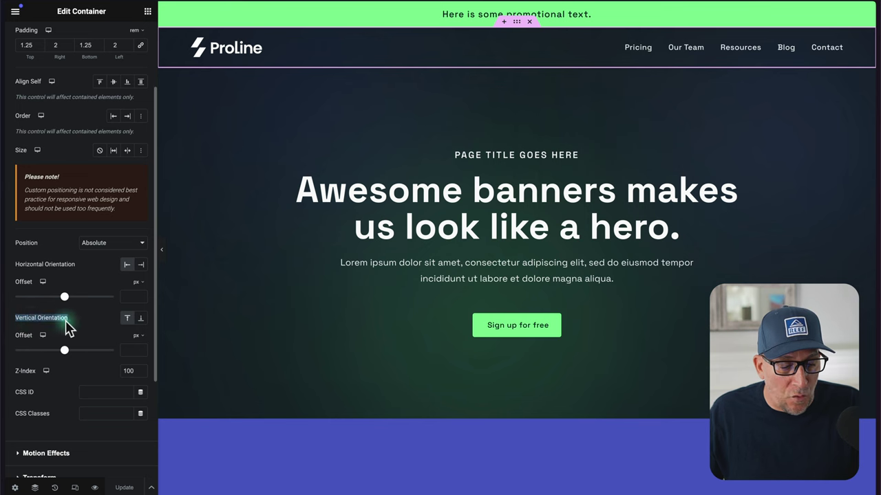
Try a vertical offset of about 62 px on the navigation container and view the live page for comparison.
{"action": "left_click_drag", "start_coordinate": [64, 350], "coordinate": [68, 353]}
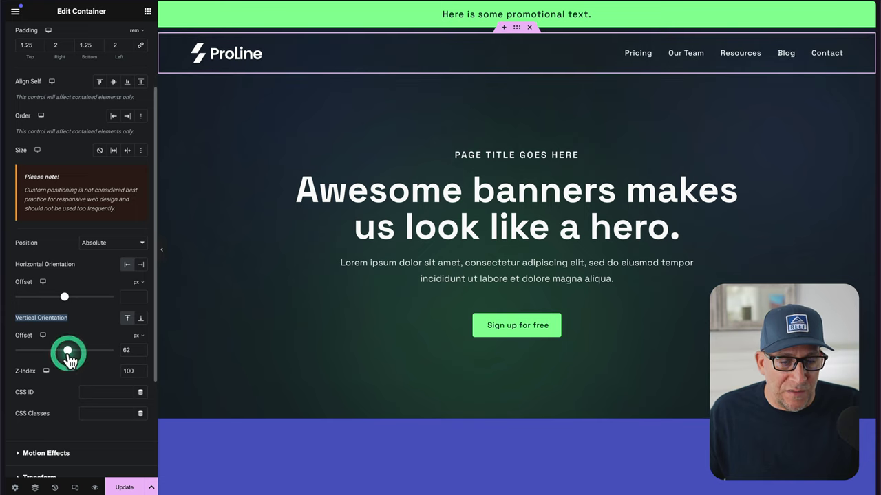
{"action": "key", "text": "ctrl+Right"}
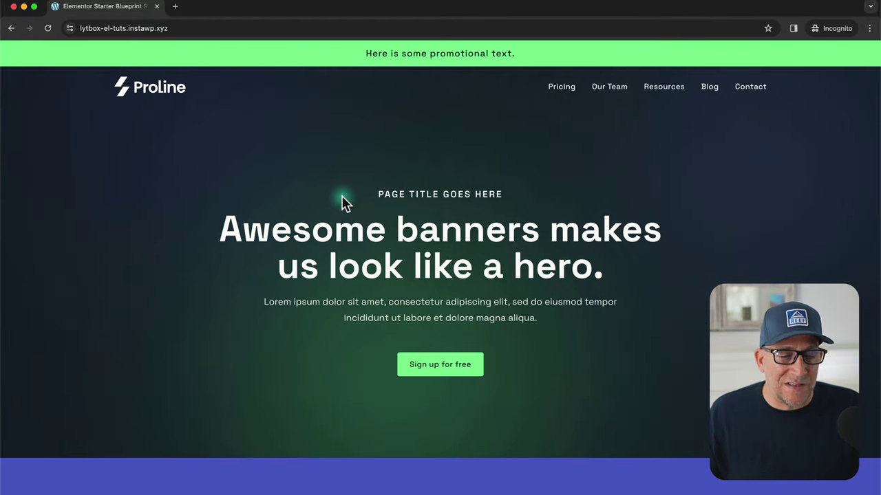
{"action": "key", "text": "ctrl+Left"}
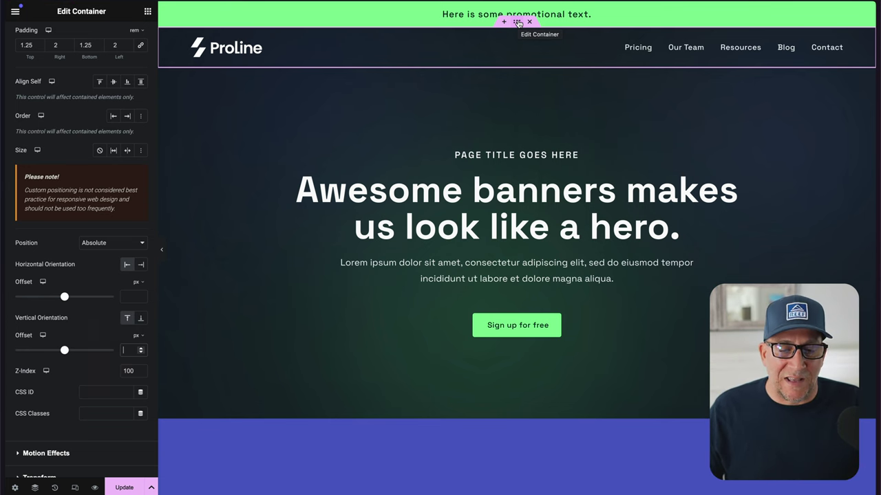
{"action": "key", "text": "ctrl+Right"}
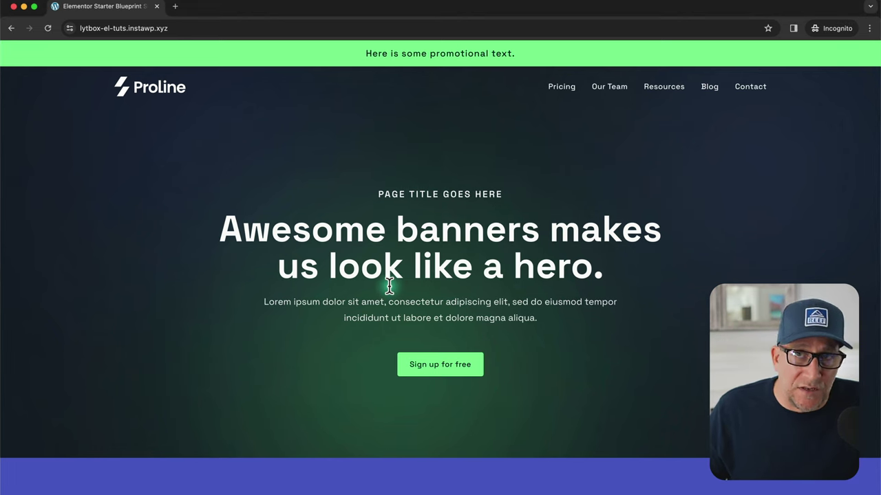
{"action": "key", "text": "ctrl+Left"}
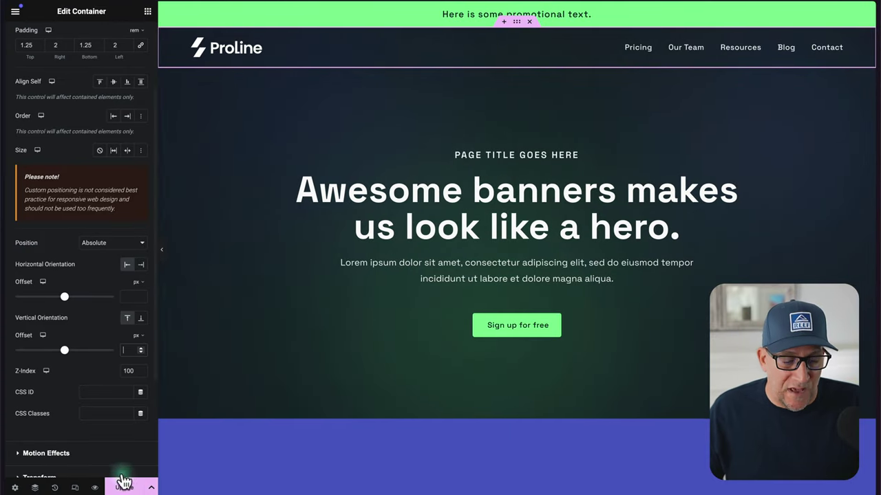
Add a second display condition to the header template and change its Include rule.
{"action": "left_click", "coordinate": [150, 489]}
{"action": "left_click", "coordinate": [82, 441]}
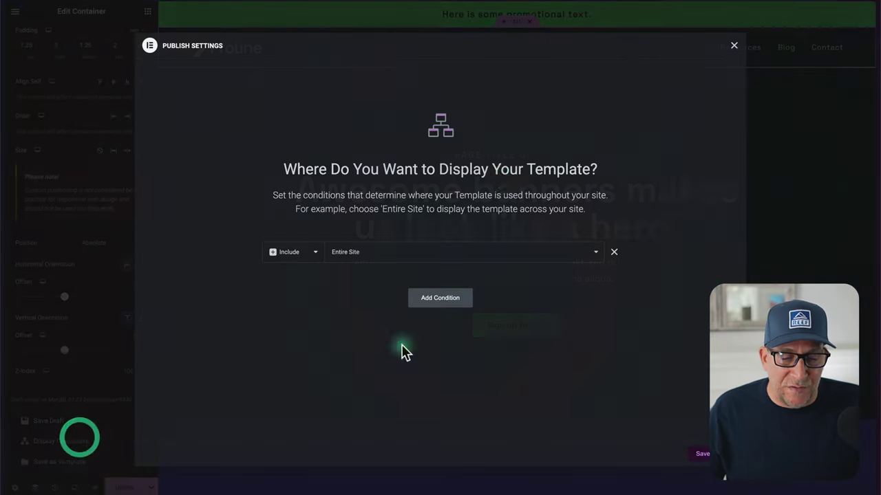
{"action": "left_click", "coordinate": [421, 301]}
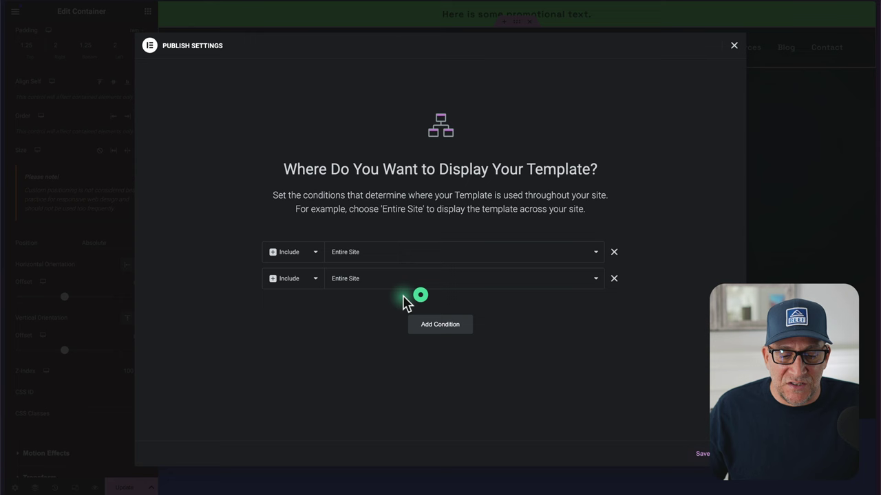
{"action": "left_click", "coordinate": [315, 282]}
{"action": "left_click", "coordinate": [298, 294]}
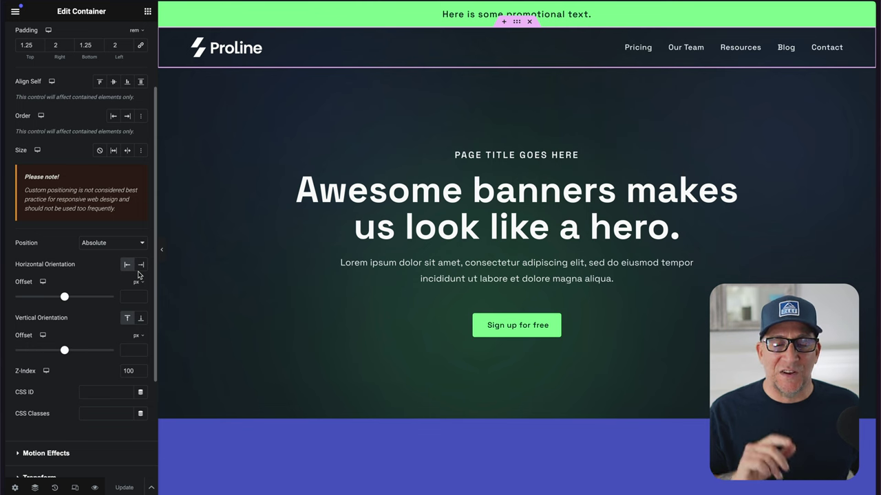
Delete the header's promotional bar and navigation containers and add a new Flexbox container with the Direction Row structure.
{"action": "left_click", "coordinate": [444, 56]}
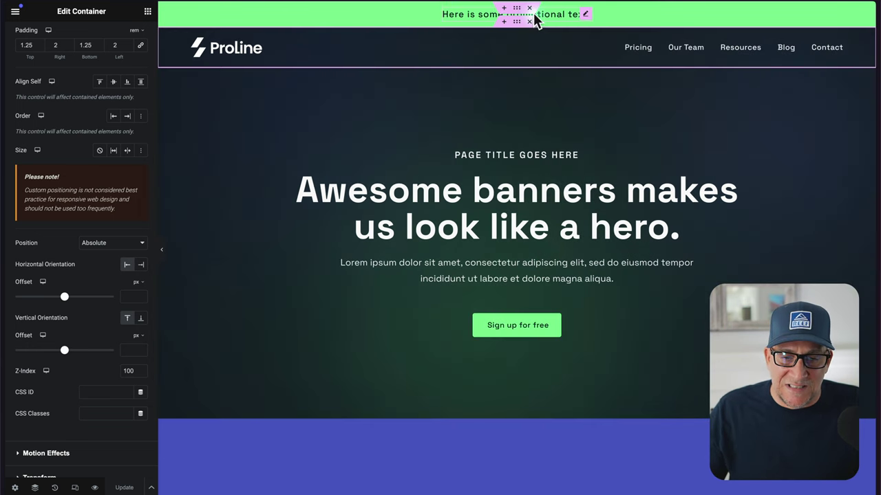
{"action": "left_click", "coordinate": [530, 11]}
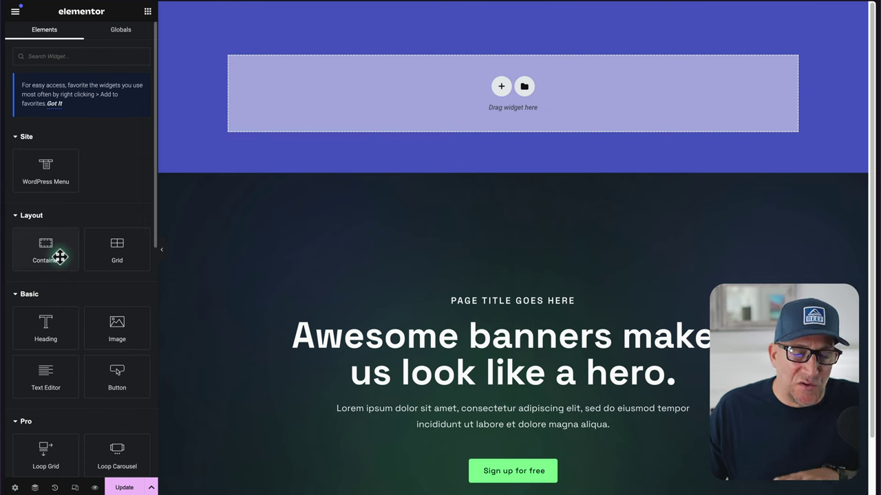
{"action": "left_click_drag", "start_coordinate": [73, 252], "coordinate": [406, 174]}
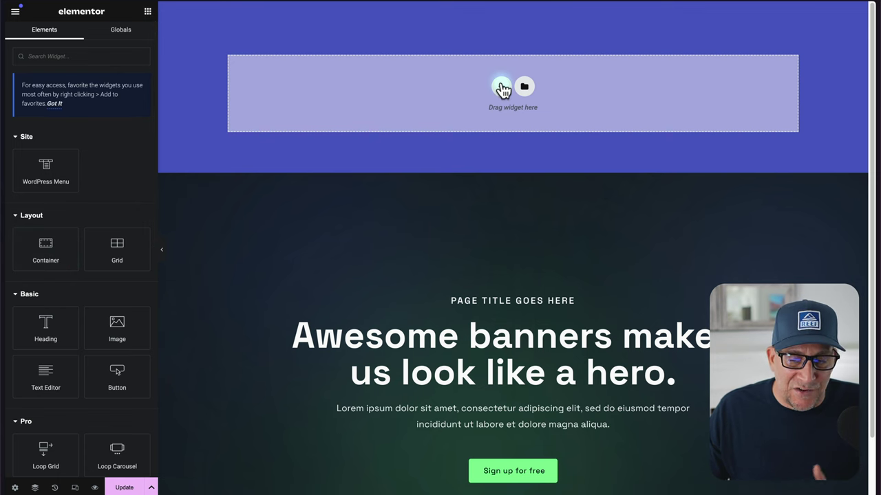
{"action": "left_click", "coordinate": [502, 88]}
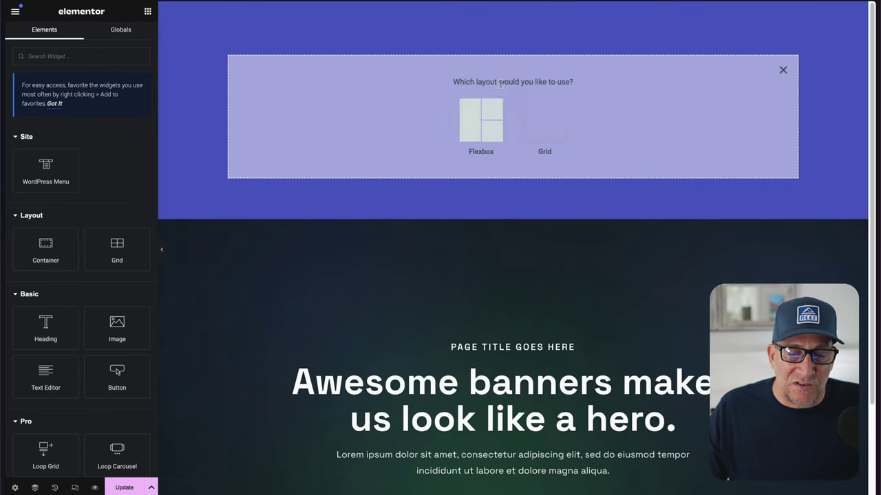
{"action": "left_click", "coordinate": [478, 113]}
{"action": "left_click", "coordinate": [419, 114]}
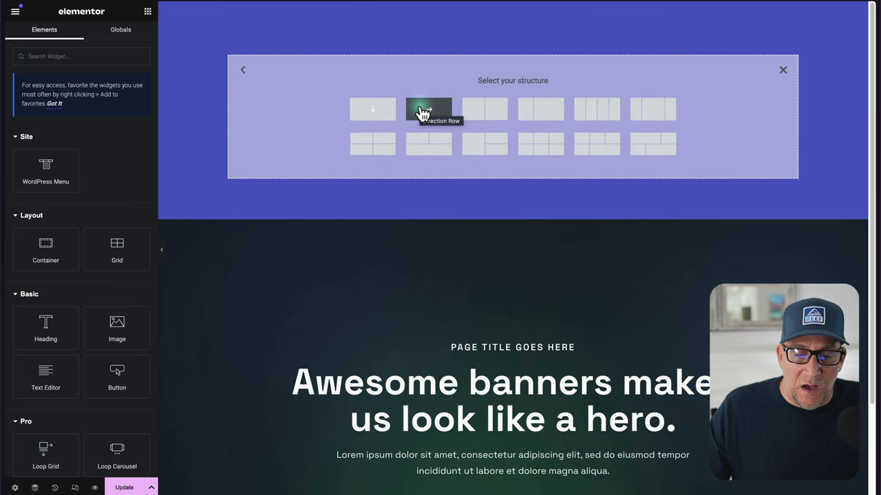
{"action": "left_click", "coordinate": [421, 110]}
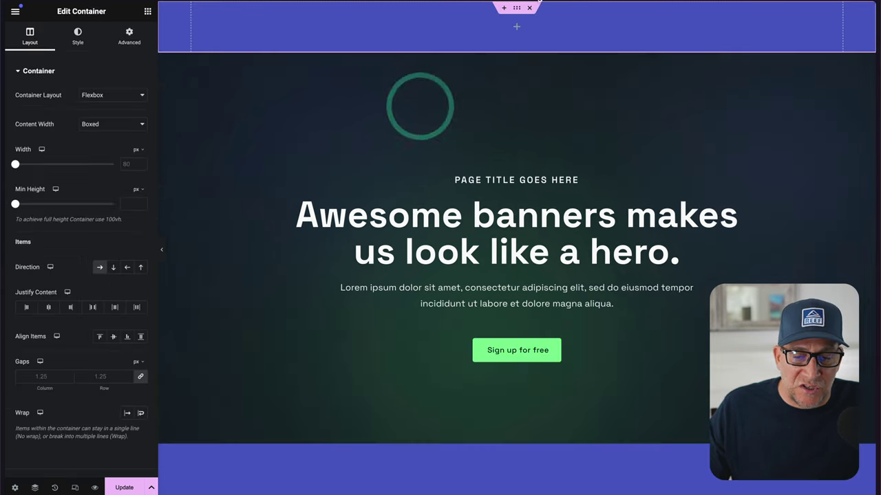
Set the new container's padding in rem units to 1 on top and bottom and 2 on right and left.
{"action": "left_click", "coordinate": [123, 34]}
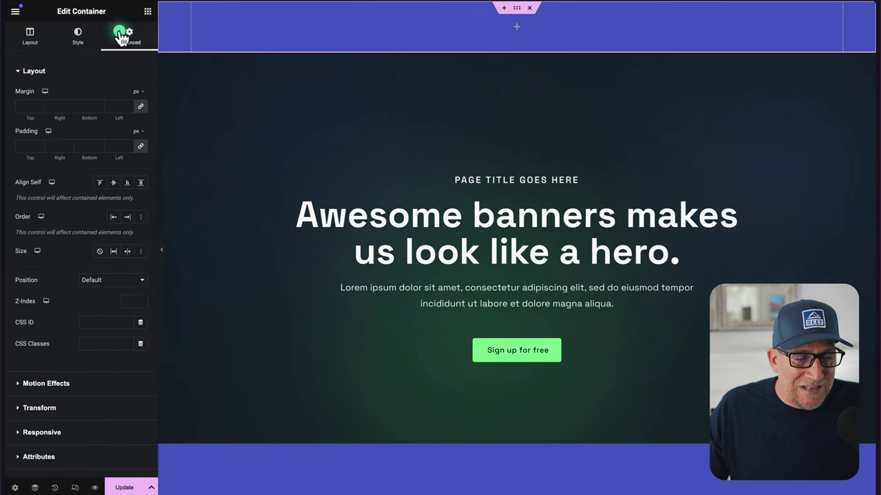
{"action": "left_click", "coordinate": [134, 139]}
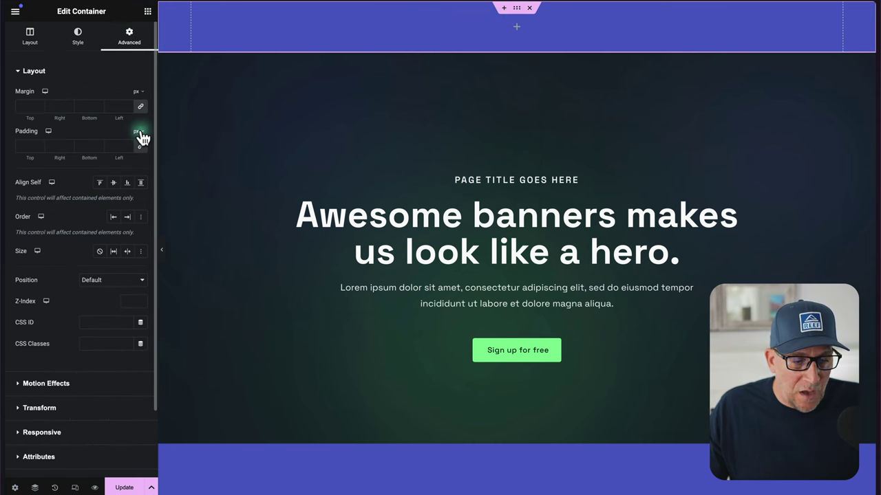
{"action": "left_click", "coordinate": [135, 177]}
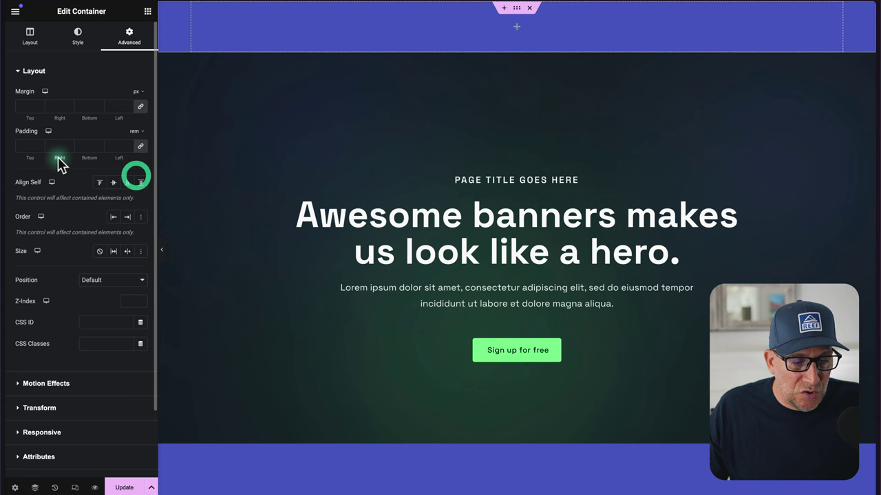
{"action": "left_click", "coordinate": [122, 145]}
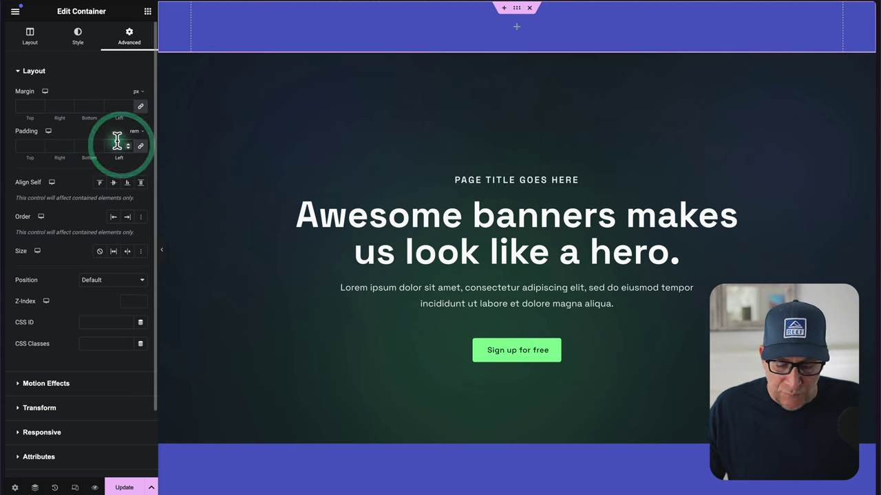
{"action": "type", "text": "1"}
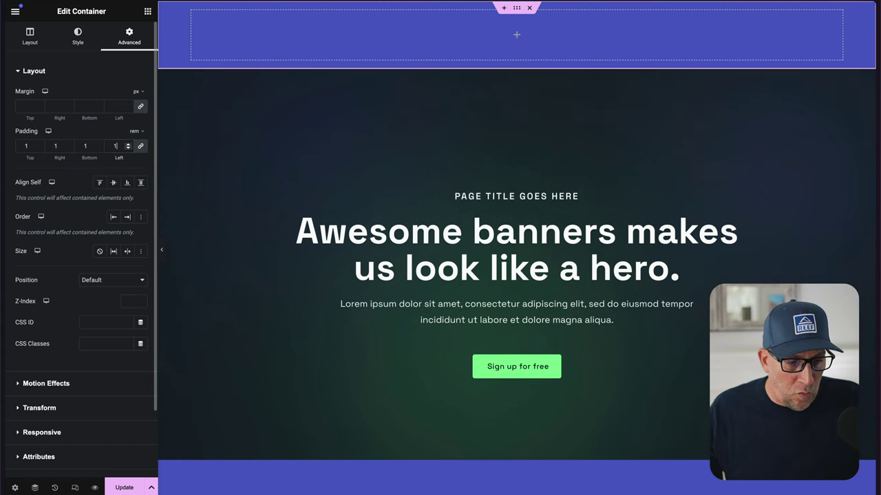
{"action": "left_click", "coordinate": [141, 147]}
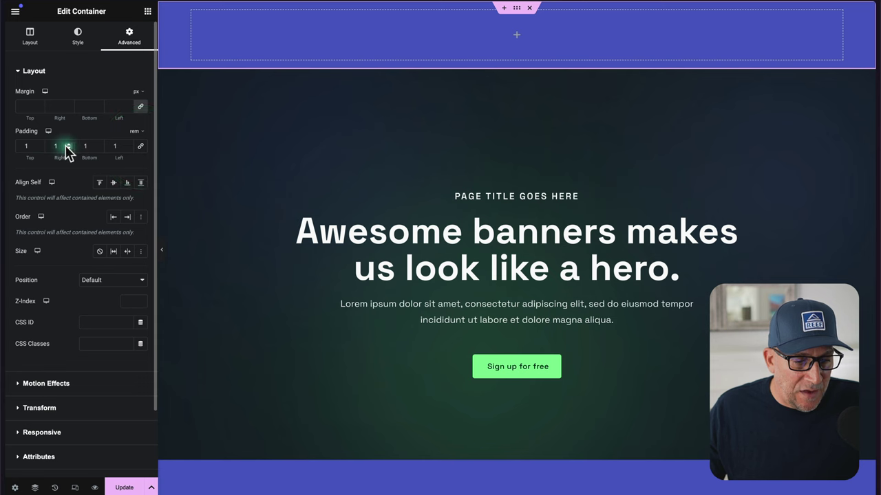
{"action": "type", "text": "2"}
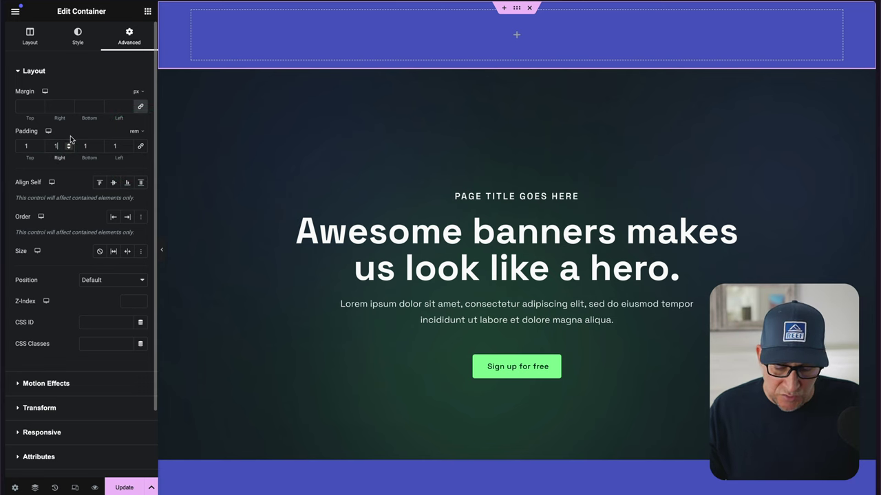
{"action": "key", "text": "Tab"}
{"action": "key", "text": "Tab"}
{"action": "type", "text": "2"}
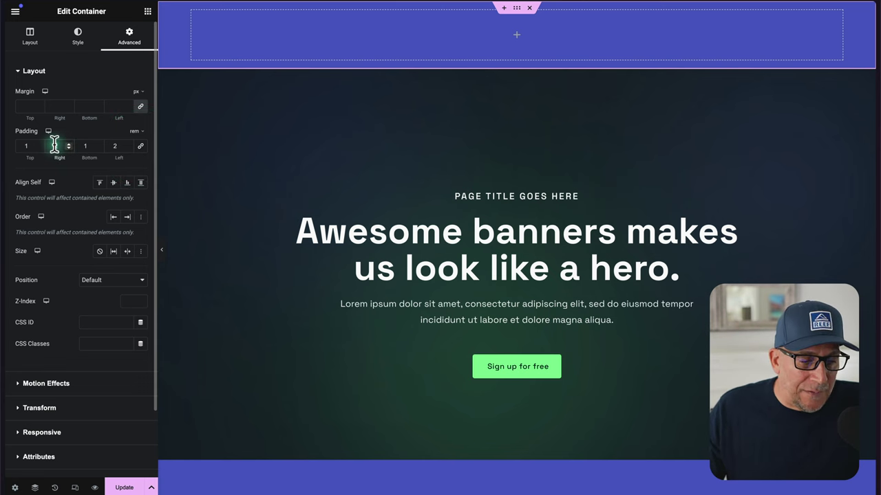
{"action": "double_click", "coordinate": [54, 145]}
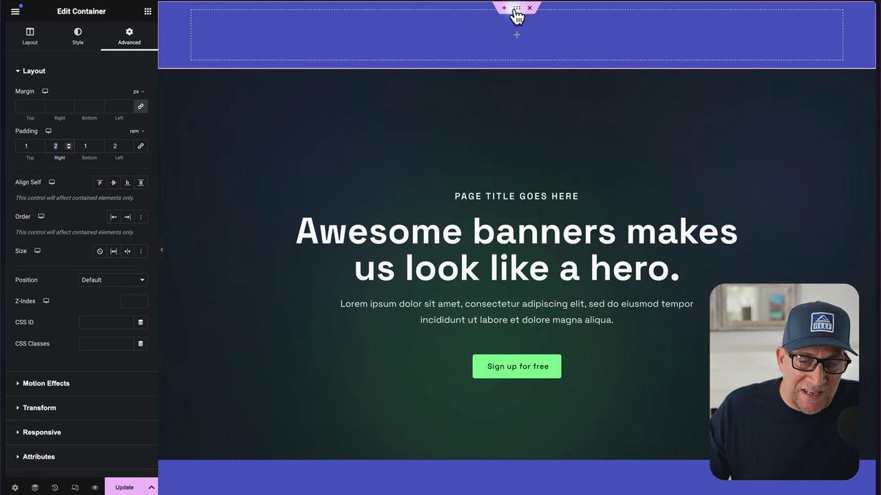
Give the container a classic background using the bright green global color.
{"action": "left_click", "coordinate": [78, 35]}
{"action": "left_click", "coordinate": [98, 118]}
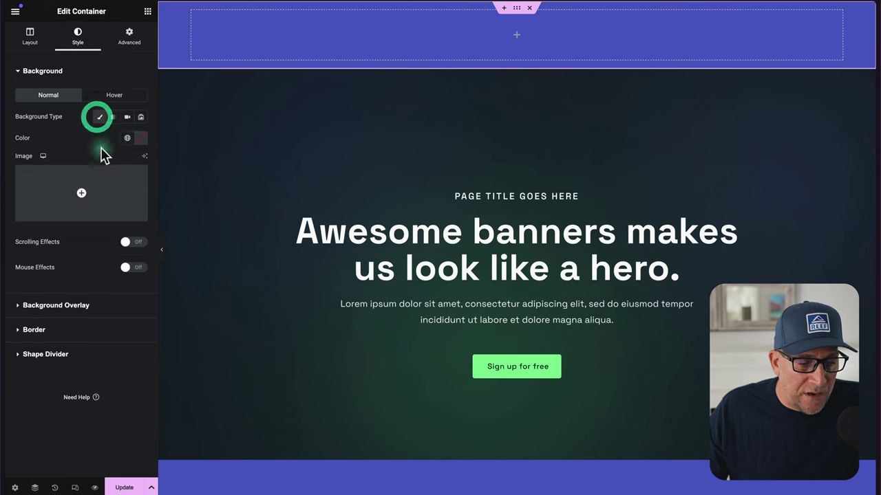
{"action": "left_click", "coordinate": [128, 138]}
{"action": "left_click", "coordinate": [63, 248]}
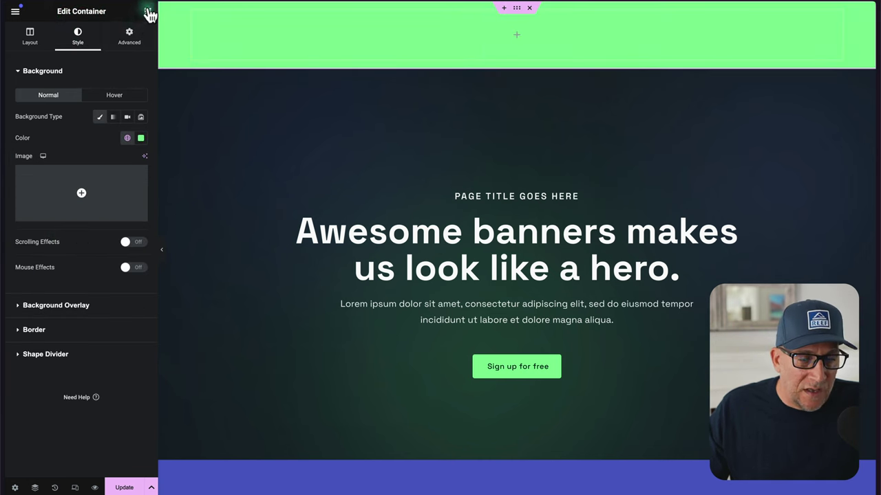
Add a Heading widget inside the green container and set its HTML tag to span.
{"action": "left_click", "coordinate": [148, 12]}
{"action": "scroll", "coordinate": [104, 202], "scroll_direction": "down", "scroll_amount": 2}
{"action": "left_click", "coordinate": [44, 263]}
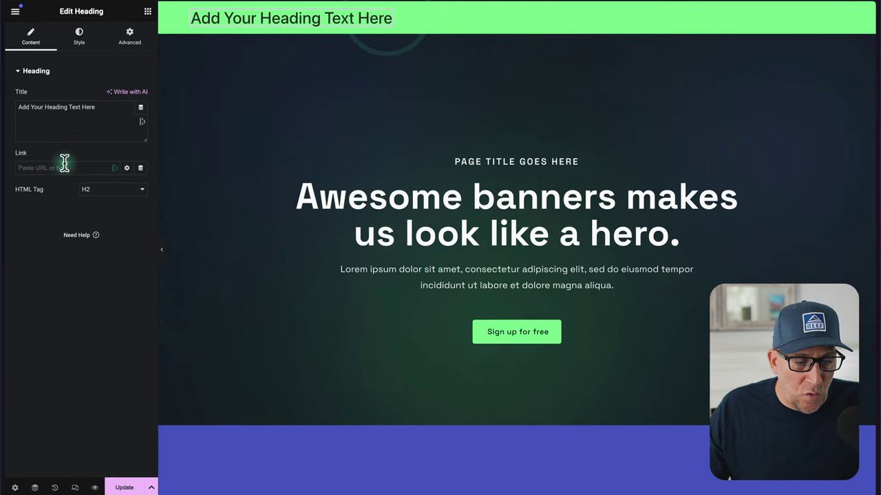
{"action": "left_click", "coordinate": [87, 190]}
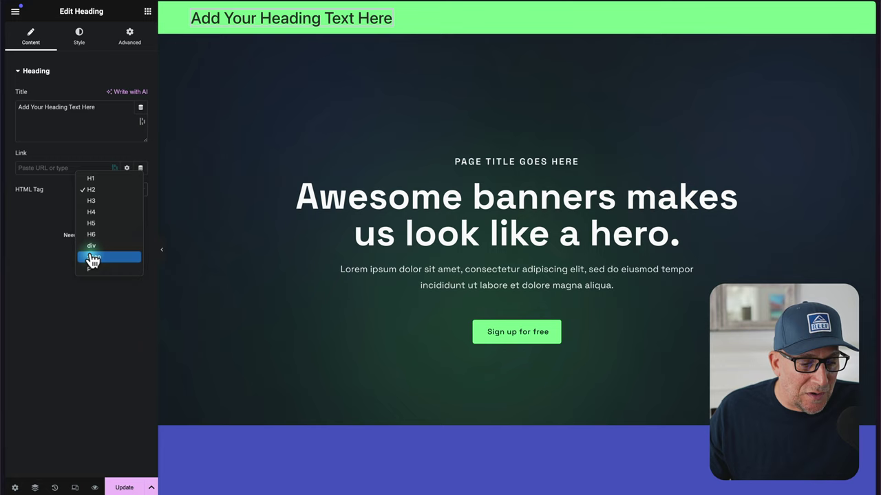
{"action": "left_click", "coordinate": [90, 252]}
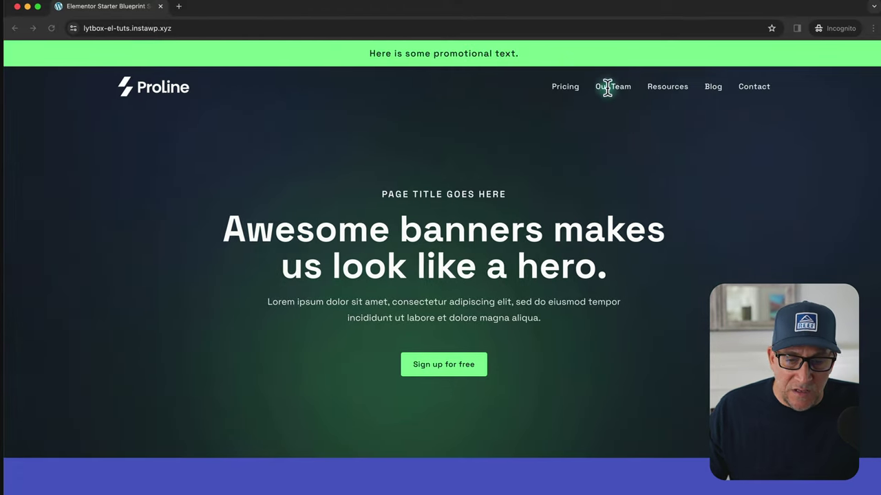
Copy the promotional line from the live page and use "Here is some promotional text." as the heading's title.
{"action": "left_click_drag", "start_coordinate": [536, 54], "coordinate": [431, 53]}
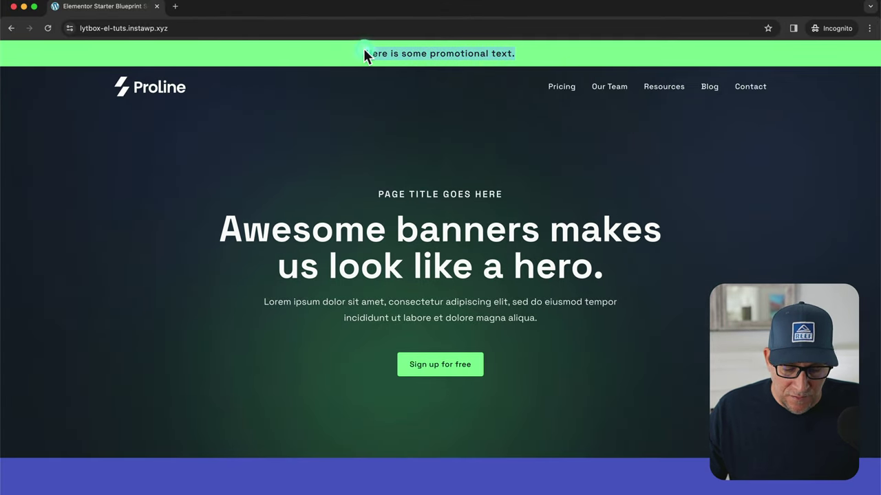
{"action": "key", "text": "ctrl+Left"}
{"action": "triple_click", "coordinate": [81, 111]}
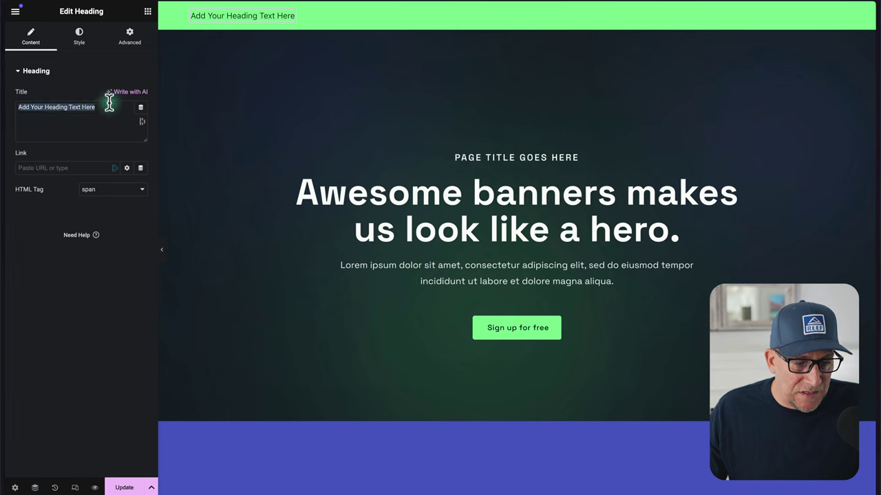
{"action": "type", "text": "Here is some promotional text."}
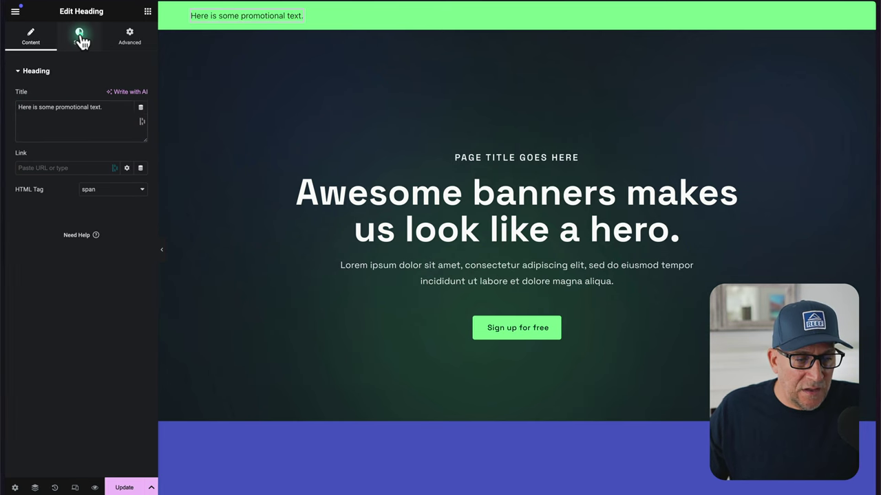
Set the heading's alignment to center and apply the dark global text color.
{"action": "left_click", "coordinate": [79, 35]}
{"action": "left_click", "coordinate": [114, 95]}
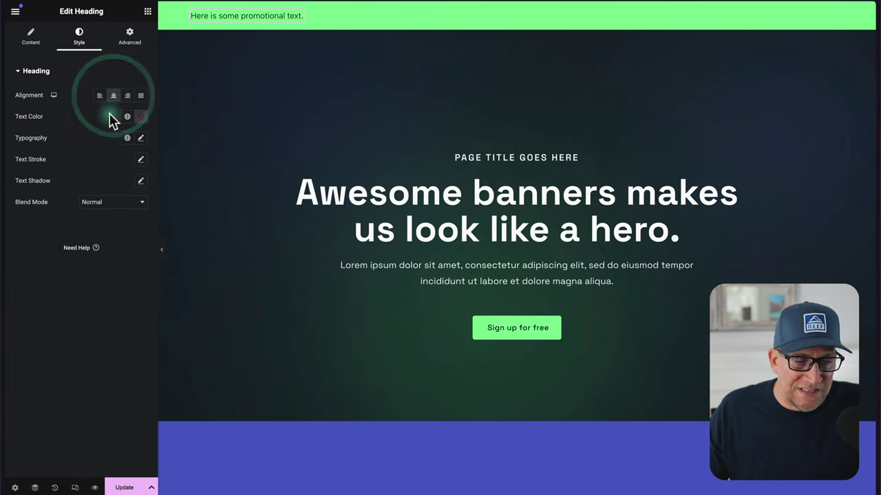
{"action": "left_click", "coordinate": [128, 118]}
{"action": "left_click", "coordinate": [85, 182]}
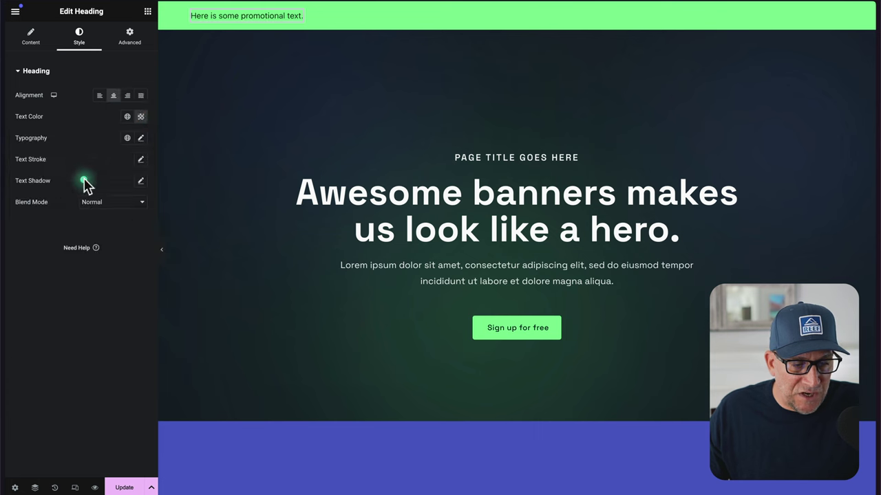
Apply a global font to the promotional heading, replacing the first small choice with a larger button-style text preset.
{"action": "left_click", "coordinate": [126, 137]}
{"action": "scroll", "coordinate": [110, 196], "scroll_direction": "down", "scroll_amount": 5}
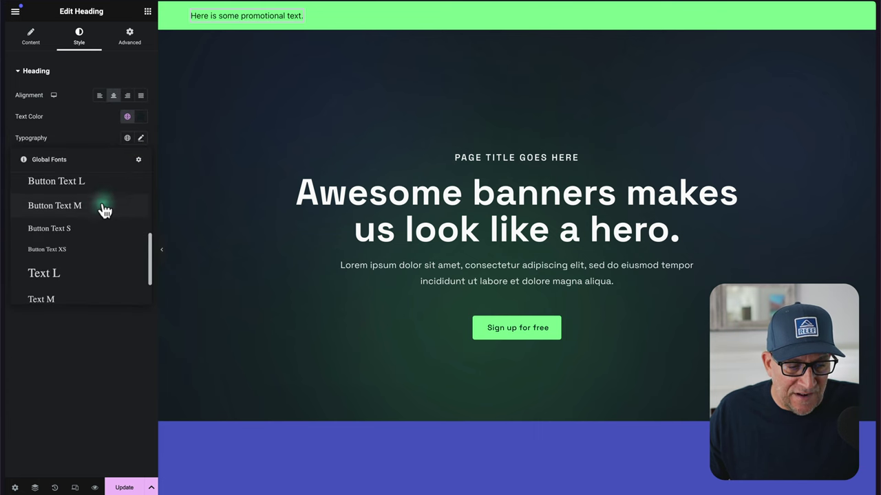
{"action": "left_click", "coordinate": [95, 219]}
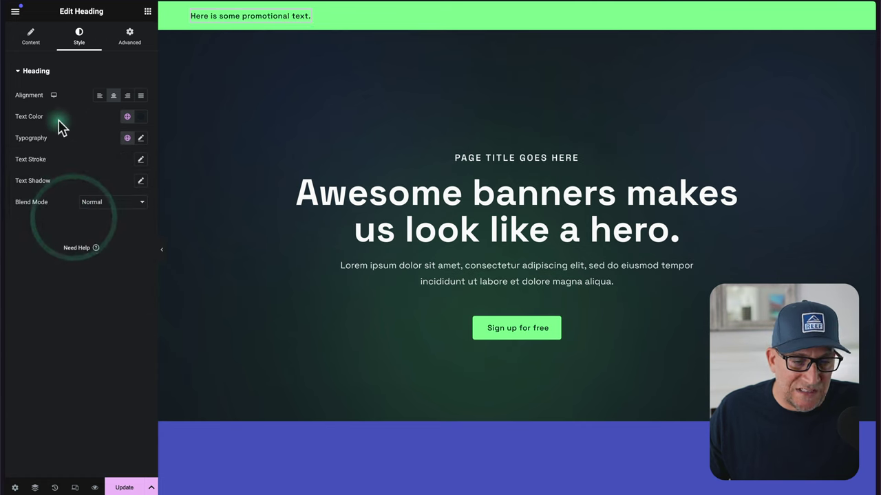
{"action": "left_click", "coordinate": [127, 141]}
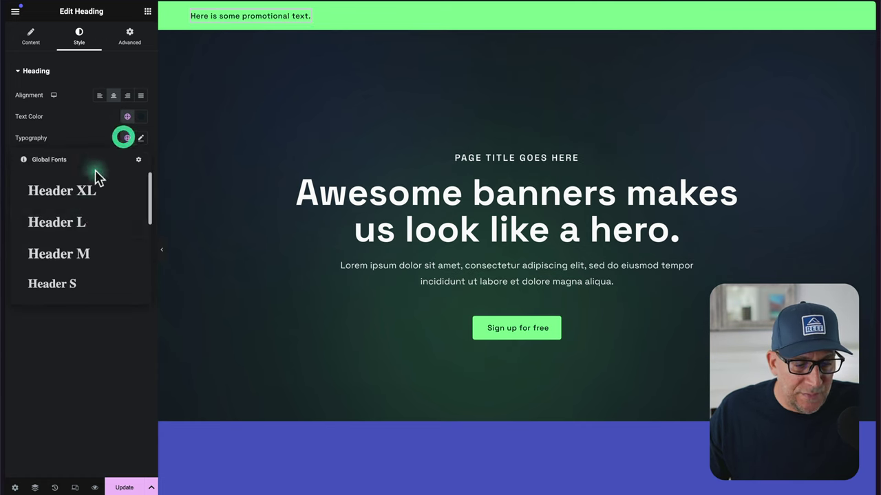
{"action": "scroll", "coordinate": [89, 199], "scroll_direction": "down", "scroll_amount": 5}
{"action": "left_click", "coordinate": [82, 184]}
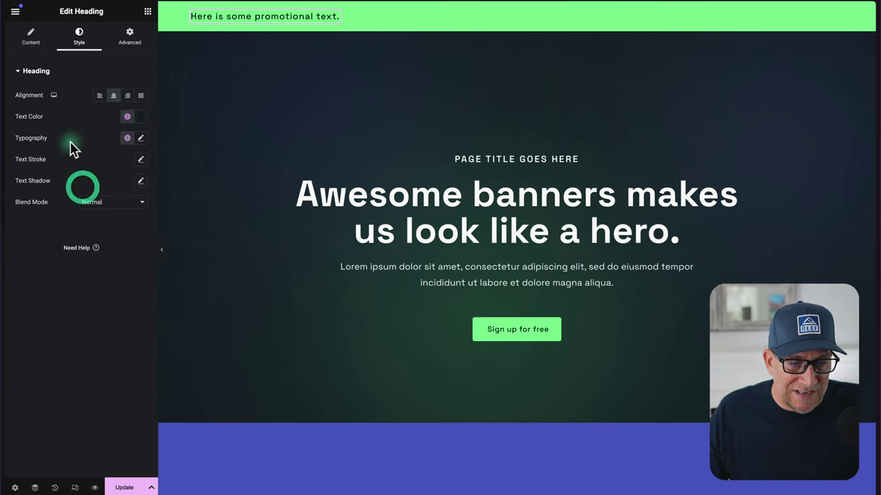
{"action": "left_click", "coordinate": [75, 131]}
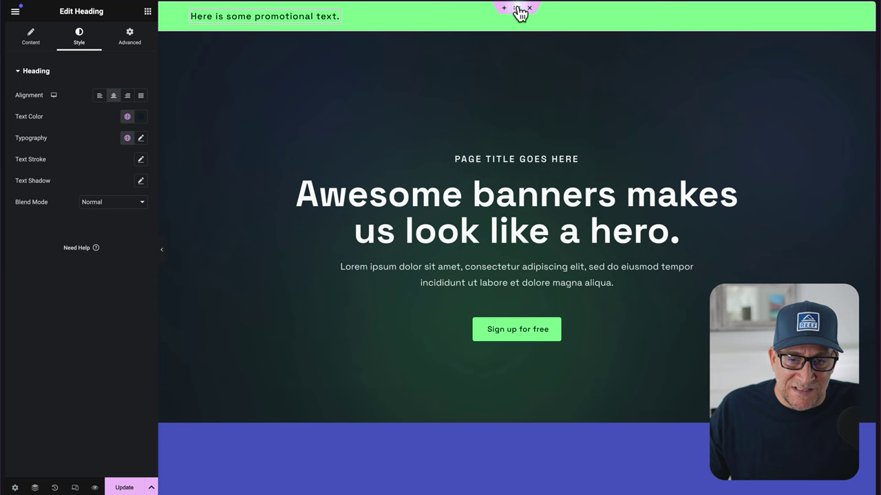
Set both Justify Content and Align Items of the green promotional container to Center.
{"action": "left_click", "coordinate": [517, 9]}
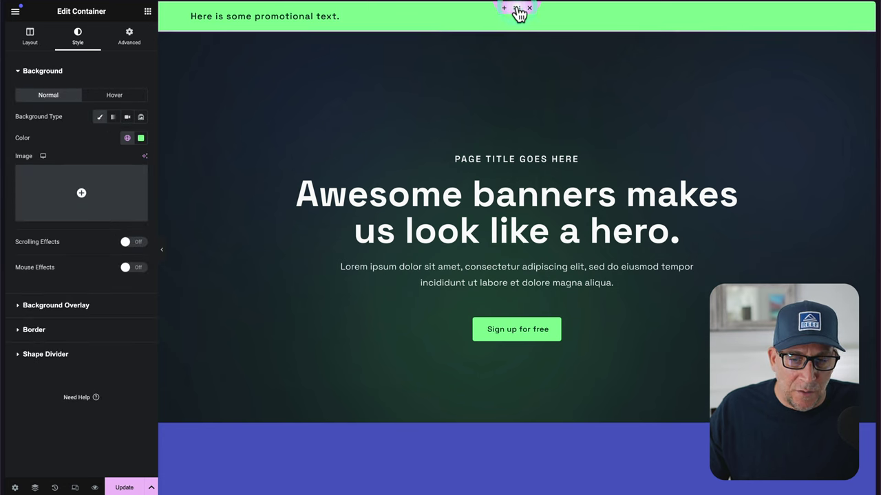
{"action": "left_click", "coordinate": [48, 40]}
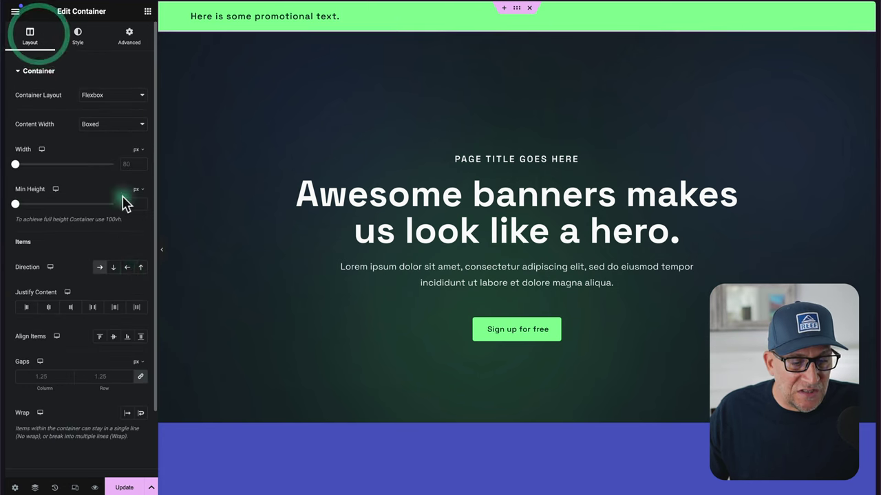
{"action": "left_click", "coordinate": [73, 308]}
{"action": "scroll", "coordinate": [63, 331], "scroll_direction": "down", "scroll_amount": 1}
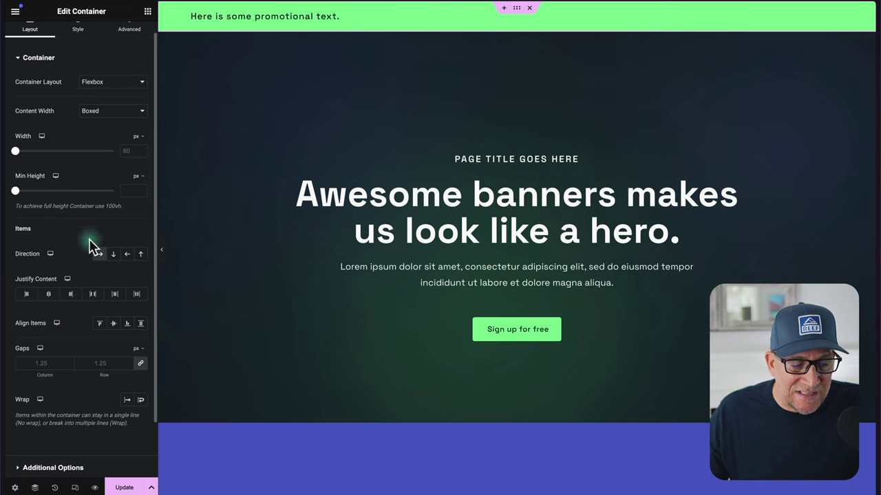
{"action": "left_click", "coordinate": [46, 296]}
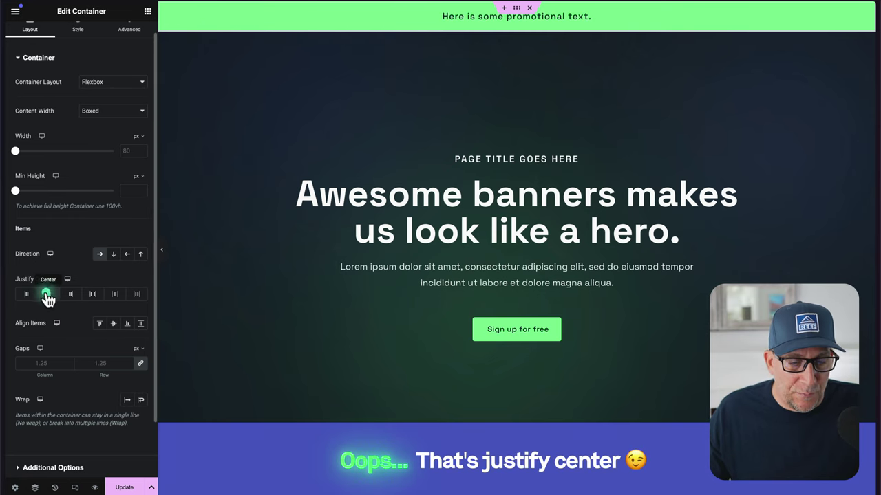
{"action": "left_click", "coordinate": [114, 324]}
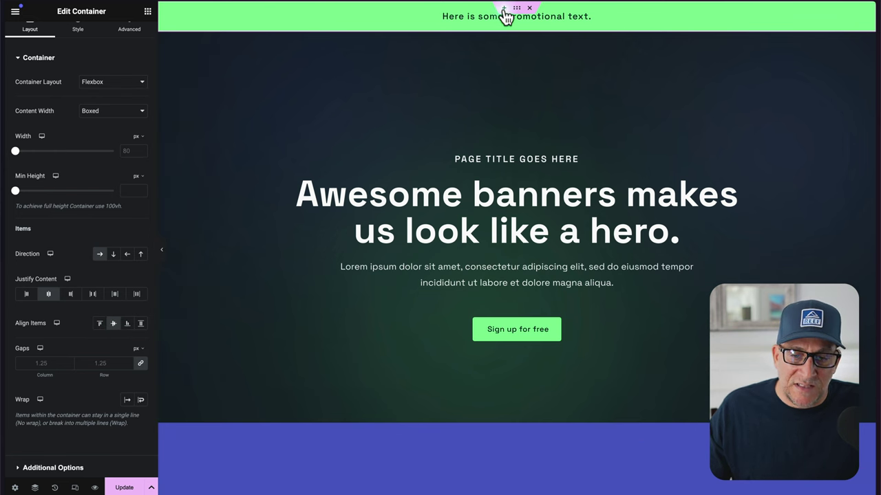
Add a Flexbox container with the Direction Row structure and move it directly below the promotional bar.
{"action": "left_click", "coordinate": [504, 8]}
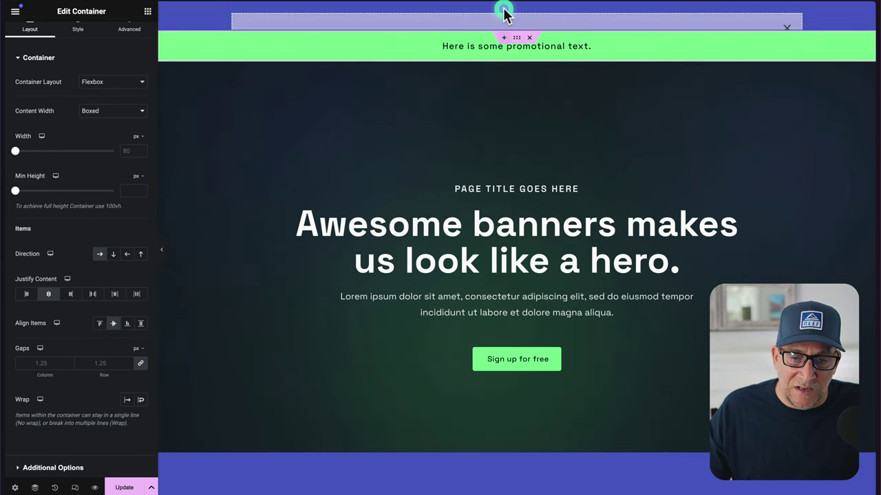
{"action": "left_click", "coordinate": [501, 43]}
{"action": "left_click", "coordinate": [474, 79]}
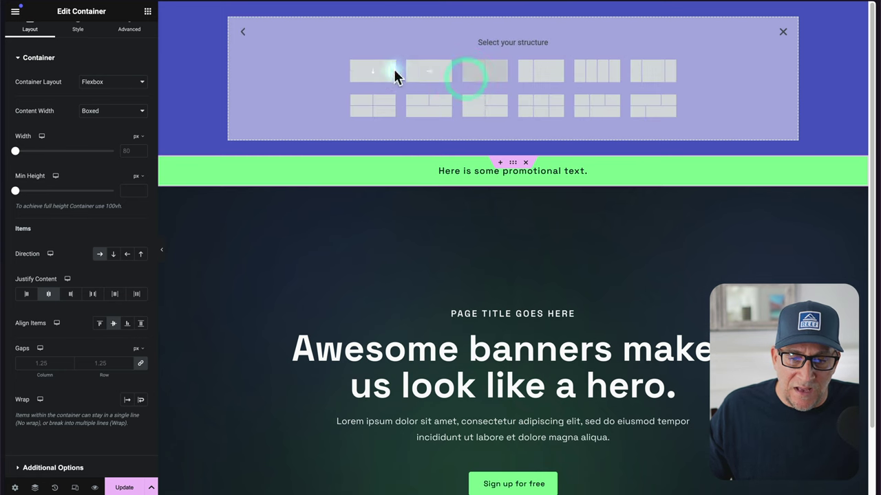
{"action": "left_click", "coordinate": [431, 71]}
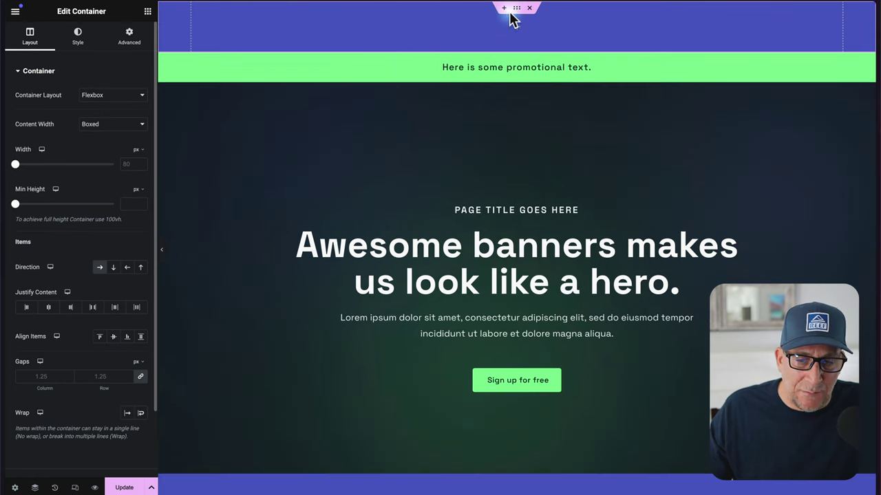
{"action": "left_click_drag", "start_coordinate": [517, 7], "coordinate": [519, 55]}
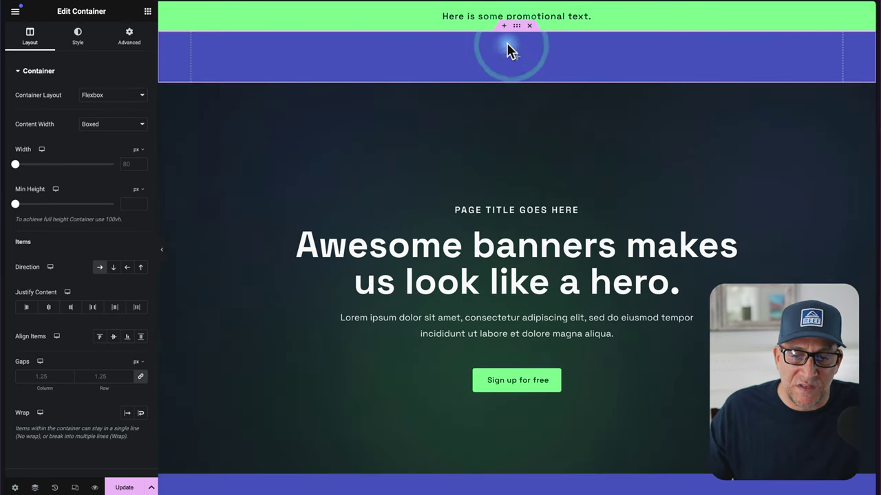
Switch the new row container's padding unit to rem and set its right and left padding to 2.
{"action": "left_click", "coordinate": [131, 34]}
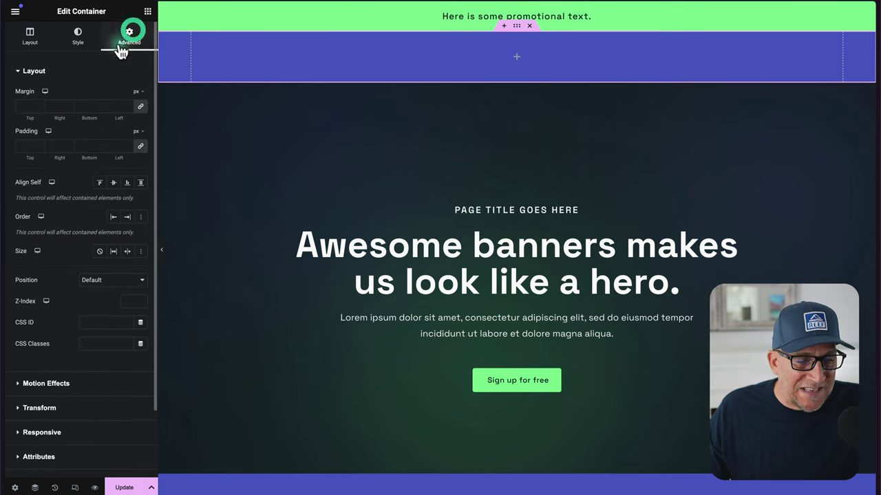
{"action": "left_click", "coordinate": [136, 131]}
{"action": "left_click", "coordinate": [137, 178]}
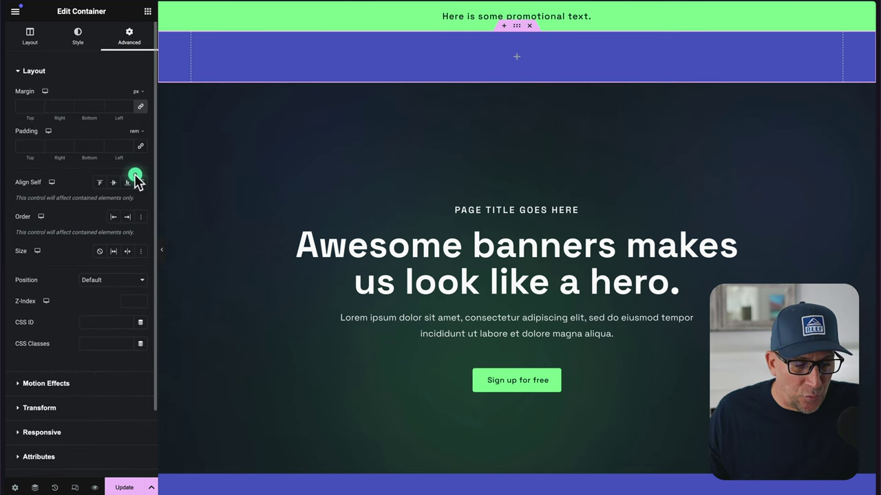
{"action": "left_click", "coordinate": [60, 145]}
{"action": "type", "text": "2"}
{"action": "left_click", "coordinate": [92, 146]}
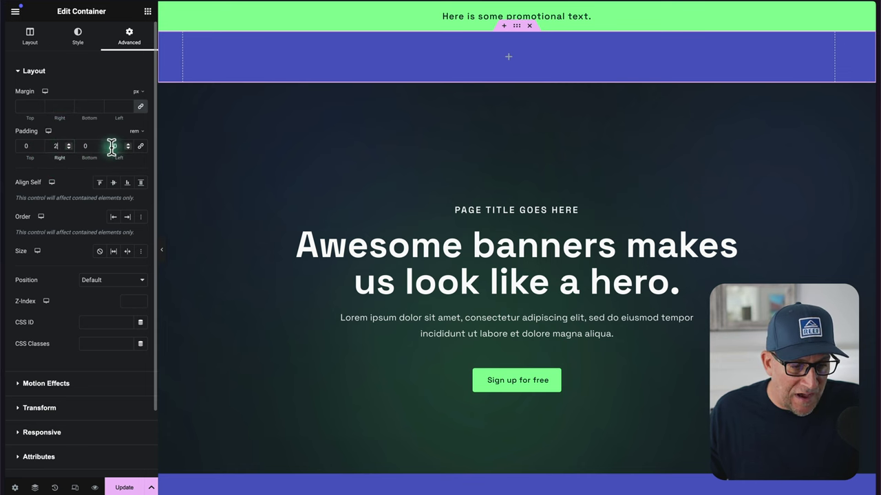
{"action": "left_click", "coordinate": [112, 146]}
{"action": "type", "text": "2"}
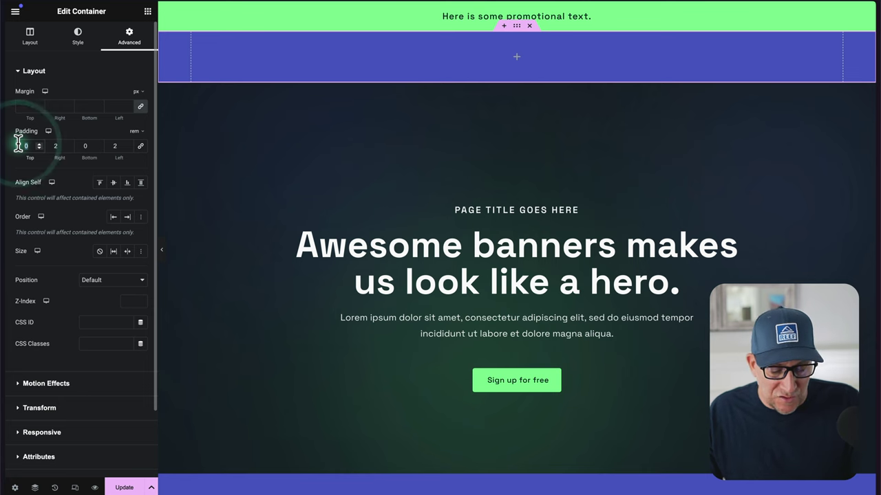
Set the row container's top and bottom padding to 1.5 rem.
{"action": "type", "text": "1."}
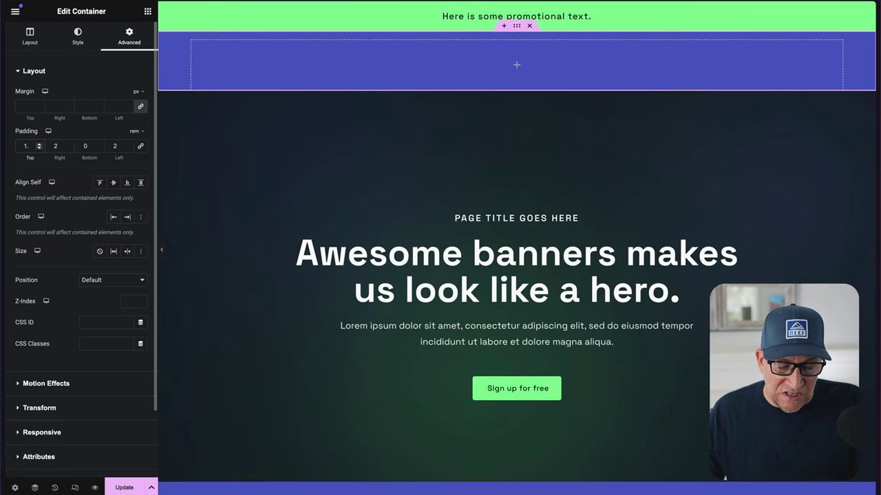
{"action": "type", "text": "5"}
{"action": "left_click", "coordinate": [80, 141]}
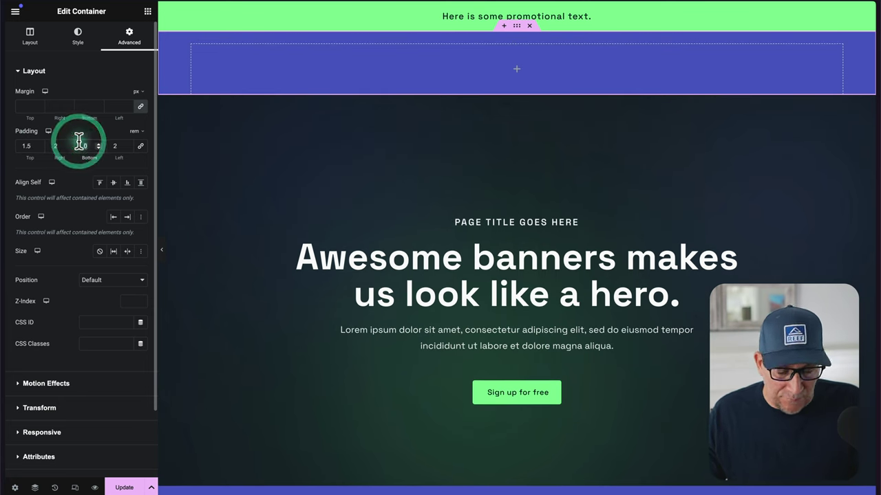
{"action": "type", "text": "1.5"}
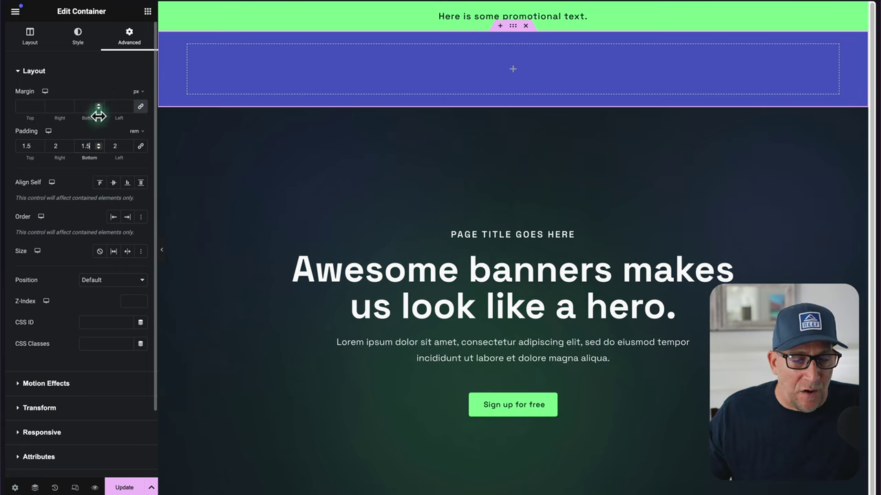
Give the row container a Classic background in the global Dark Background color and lower its opacity to fully transparent (#0F213300).
{"action": "left_click", "coordinate": [77, 35]}
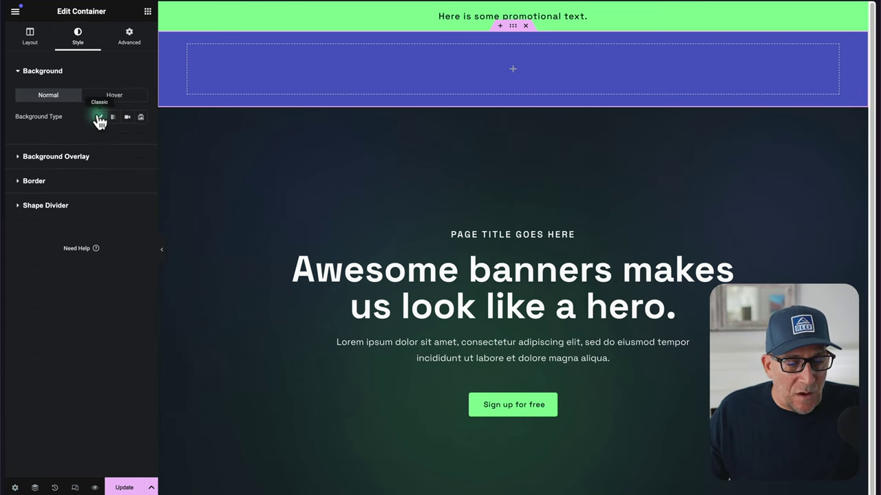
{"action": "left_click", "coordinate": [100, 117]}
{"action": "left_click", "coordinate": [128, 138]}
{"action": "left_click", "coordinate": [58, 188]}
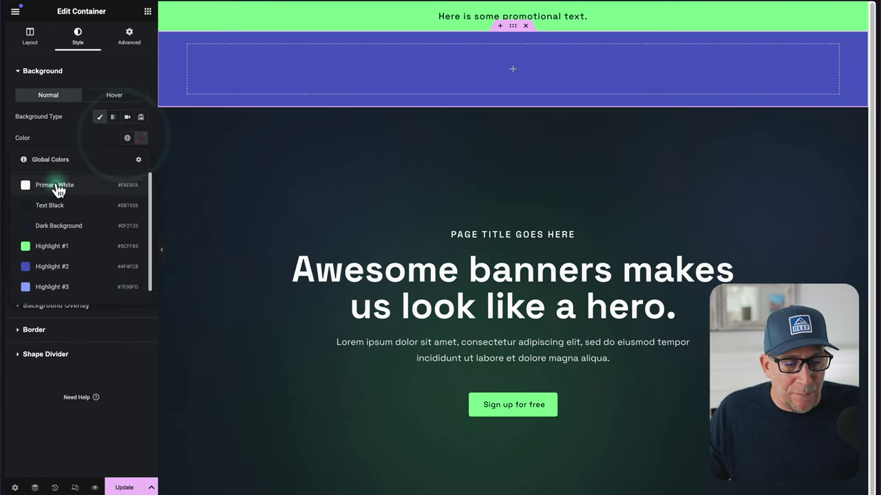
{"action": "left_click", "coordinate": [56, 226]}
{"action": "left_click", "coordinate": [141, 141]}
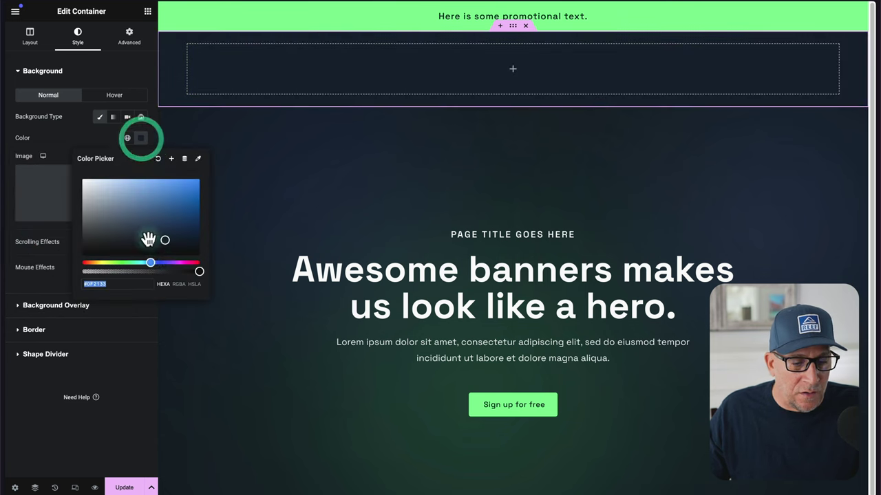
{"action": "left_click_drag", "start_coordinate": [196, 274], "coordinate": [78, 272]}
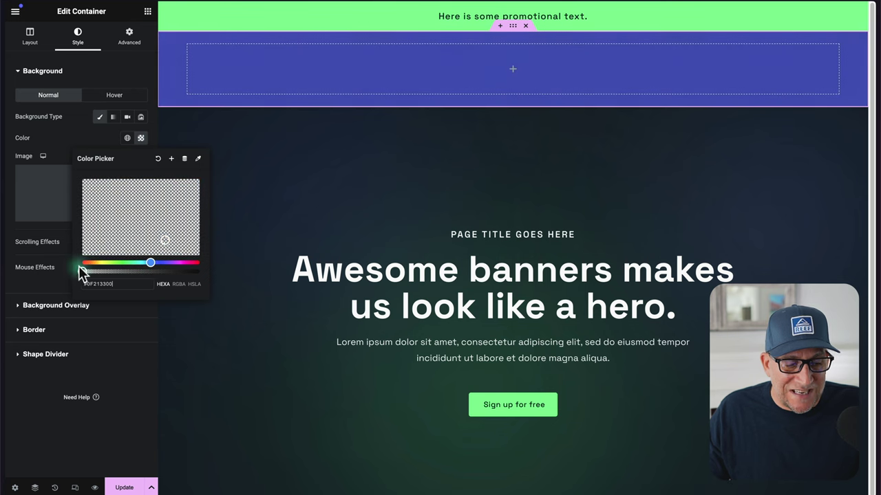
{"action": "left_click", "coordinate": [68, 137]}
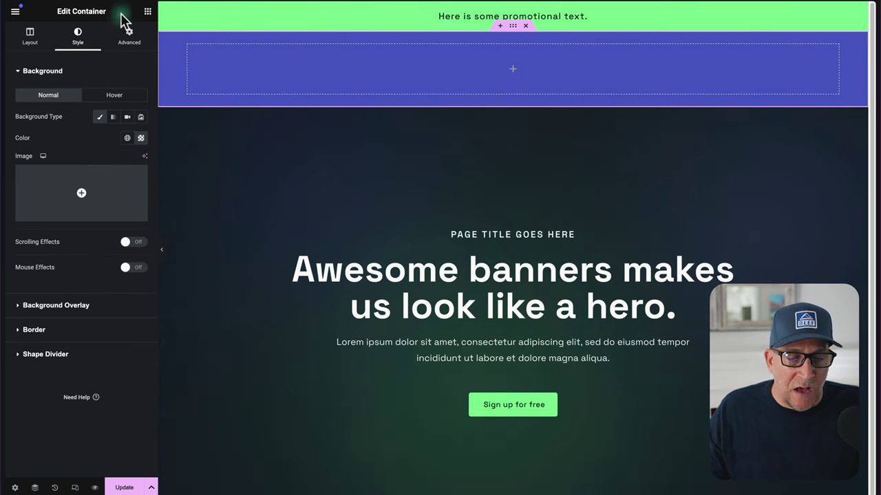
Add an Image widget to the row container and set its image resolution to Full.
{"action": "left_click", "coordinate": [148, 12]}
{"action": "scroll", "coordinate": [69, 193], "scroll_direction": "down", "scroll_amount": 3}
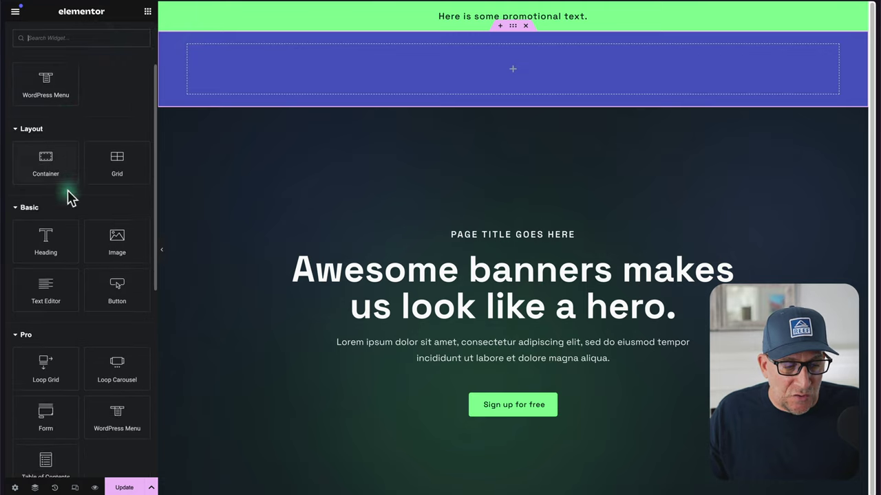
{"action": "left_click", "coordinate": [120, 217]}
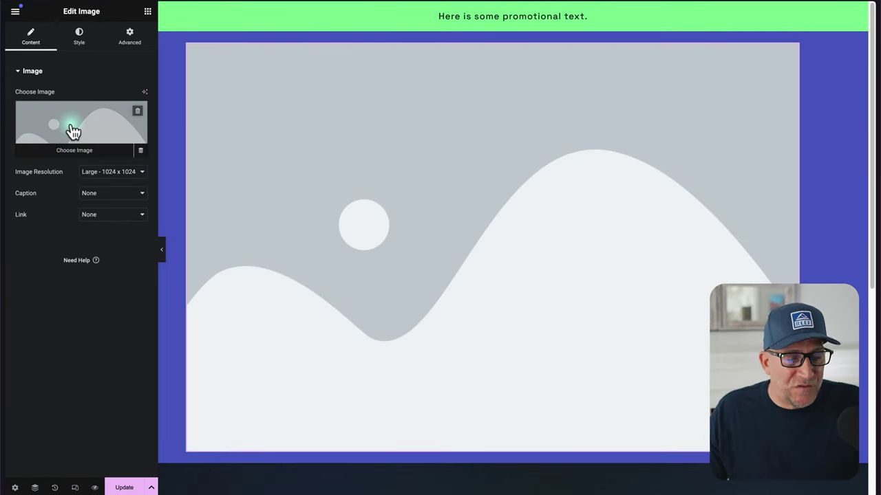
{"action": "left_click", "coordinate": [88, 172]}
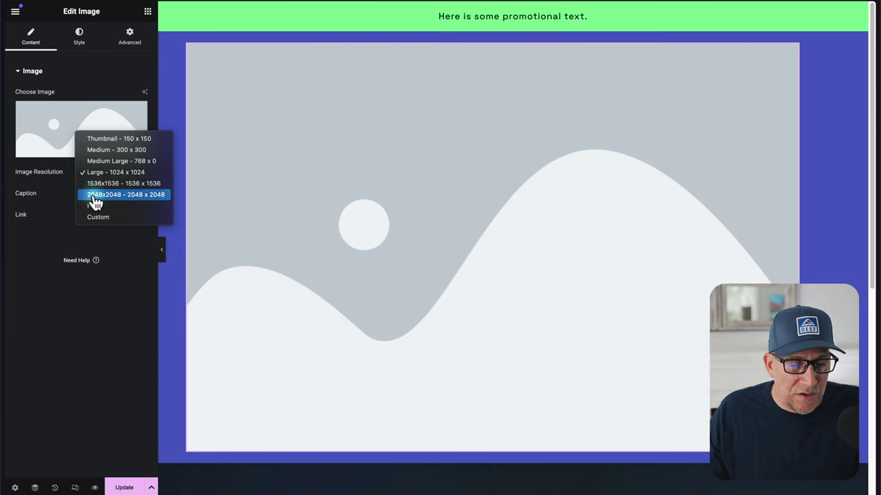
{"action": "left_click", "coordinate": [94, 201]}
Insert ProLine-Logo.svg from the media library as the widget's image.
{"action": "left_click", "coordinate": [71, 122]}
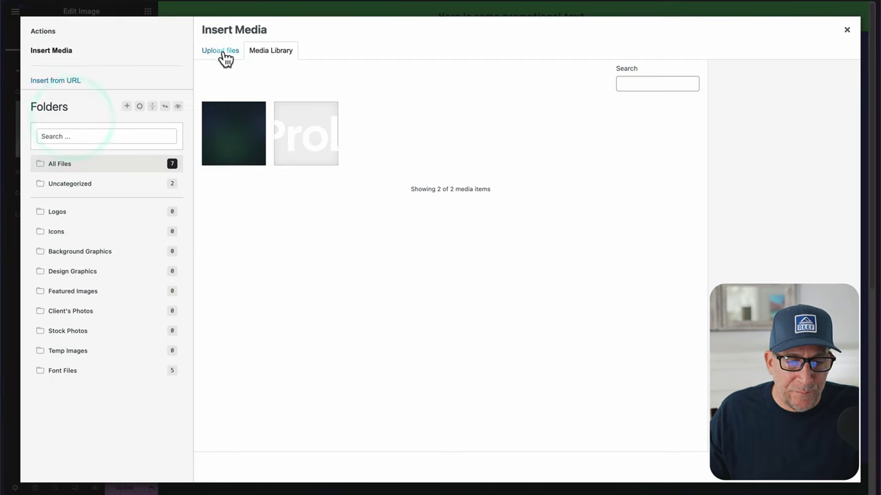
{"action": "left_click", "coordinate": [304, 158]}
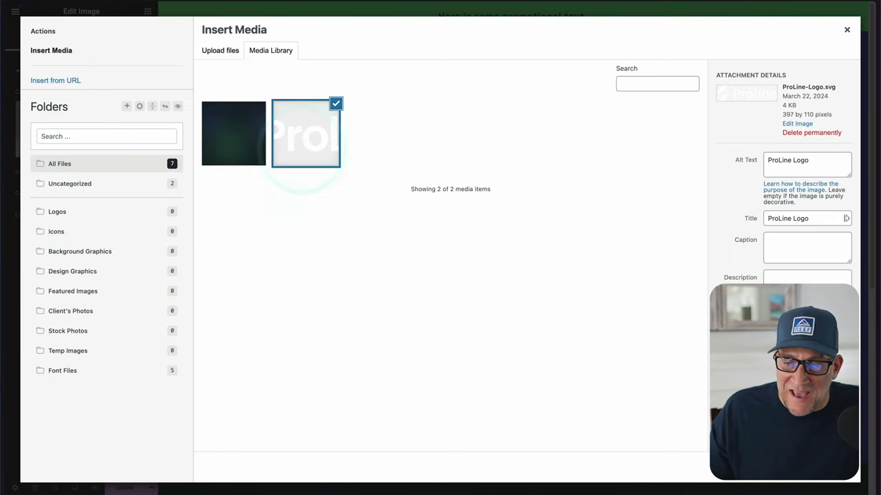
{"action": "left_click_drag", "start_coordinate": [793, 105], "coordinate": [783, 111]}
{"action": "triple_click", "coordinate": [788, 105]}
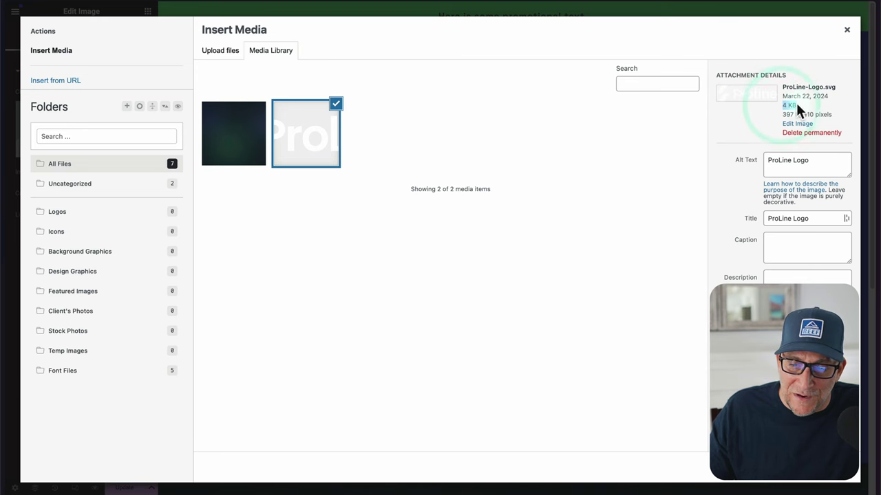
{"action": "left_click", "coordinate": [837, 481]}
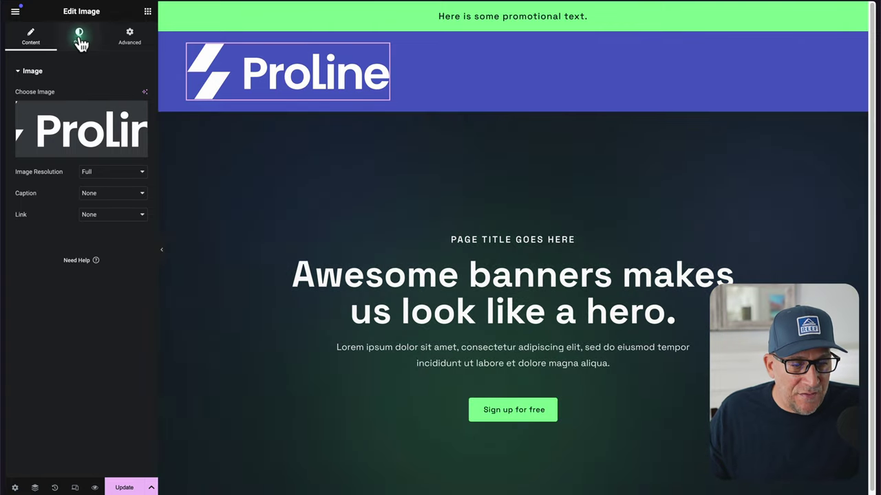
Set the logo image's width to 140 px.
{"action": "left_click", "coordinate": [80, 38]}
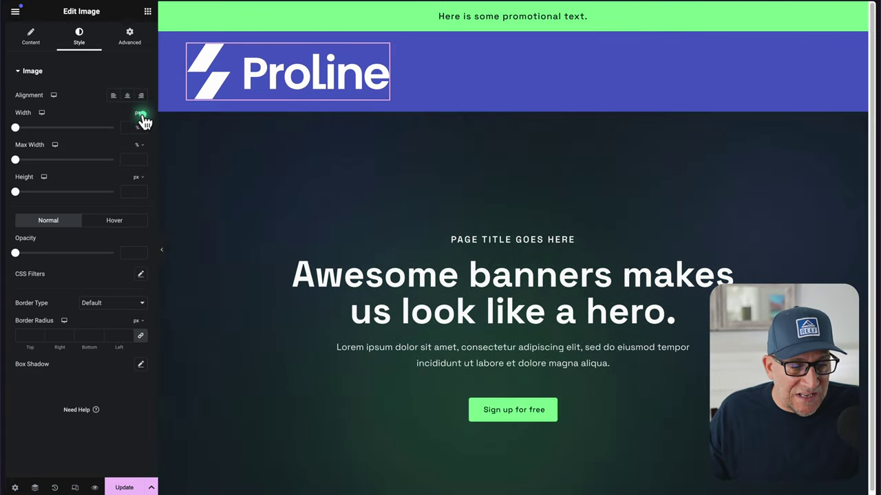
{"action": "left_click", "coordinate": [127, 127]}
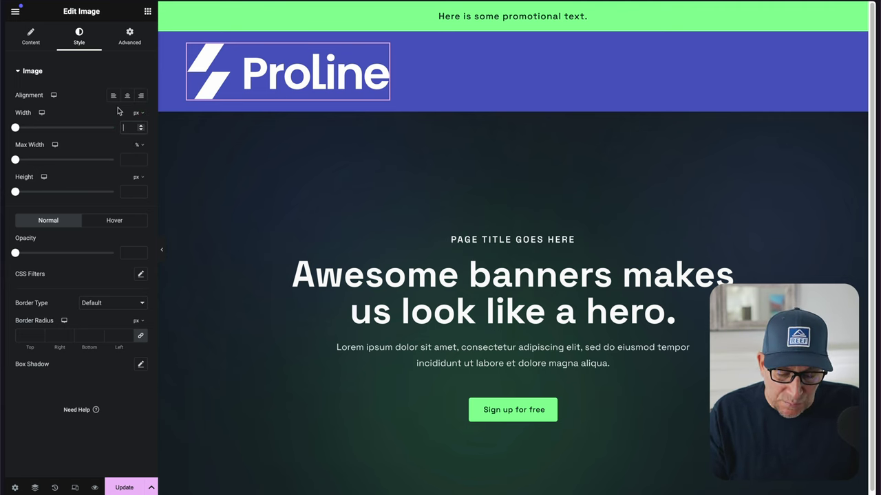
{"action": "type", "text": "140"}
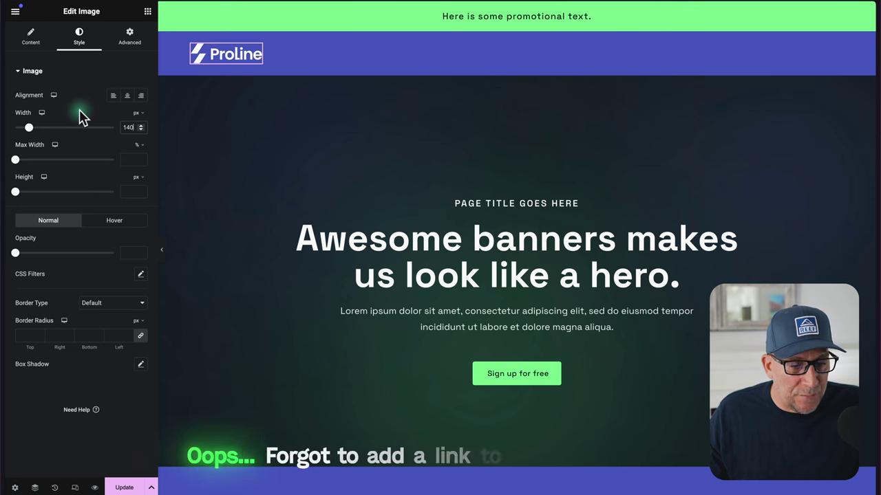
Add a WordPress Menu widget beside the logo in the row container.
{"action": "left_click", "coordinate": [147, 14]}
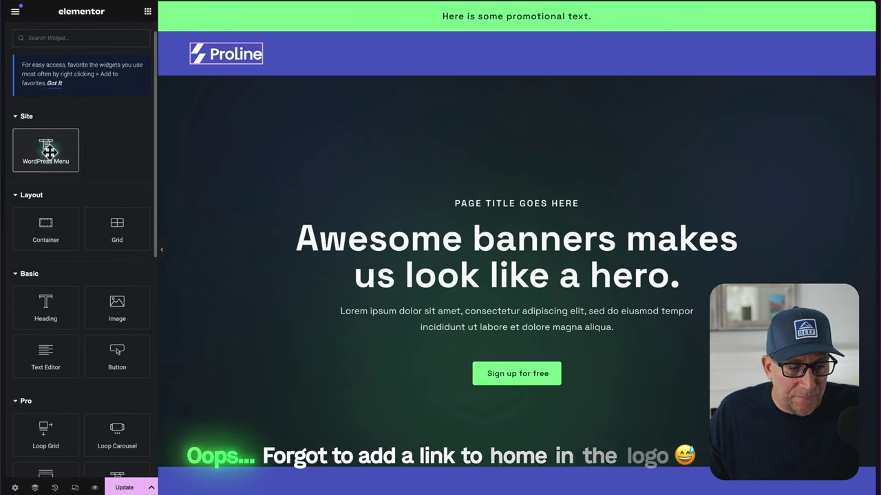
{"action": "left_click_drag", "start_coordinate": [45, 146], "coordinate": [247, 62]}
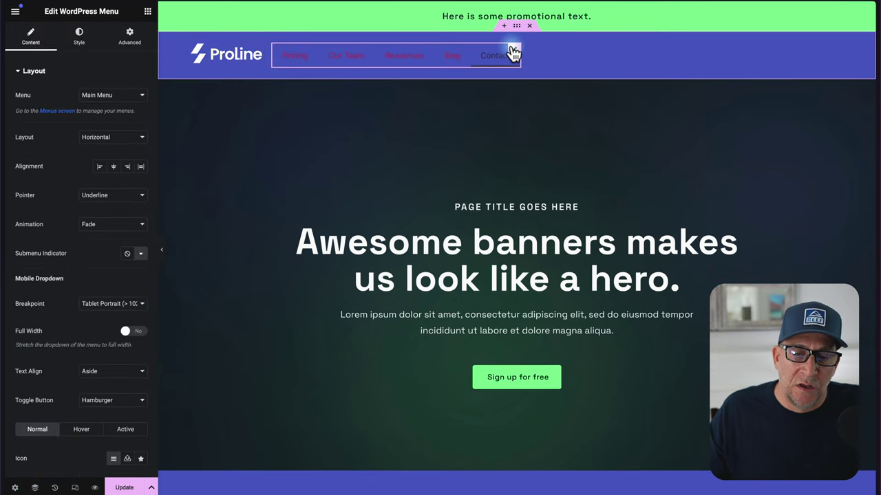
{"action": "left_click", "coordinate": [512, 51]}
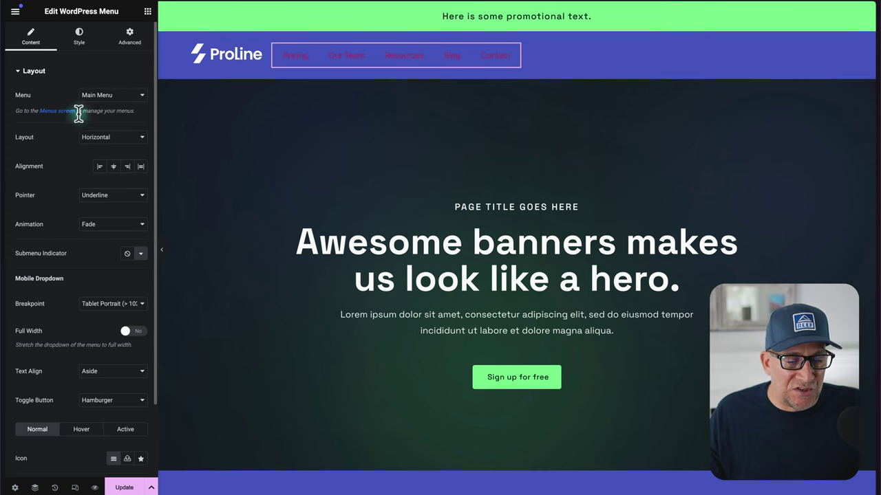
Set the WordPress Menu's pointer effect to None.
{"action": "scroll", "coordinate": [66, 172], "scroll_direction": "down", "scroll_amount": 1}
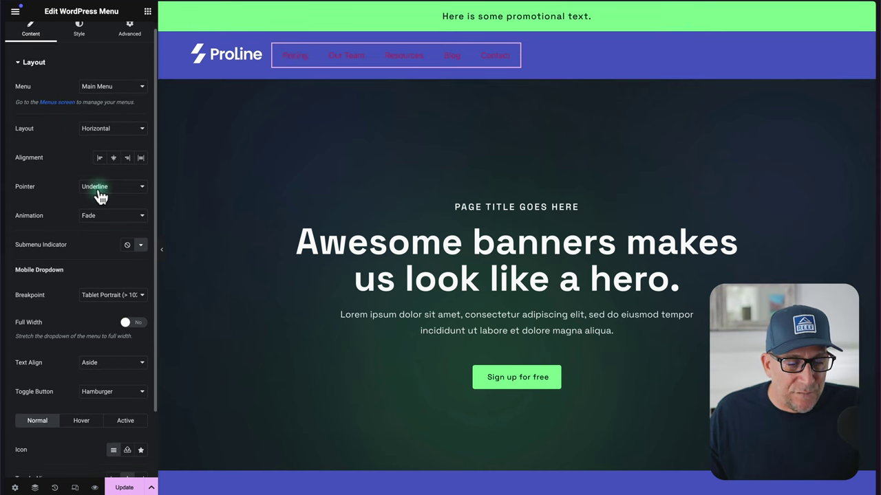
{"action": "left_click", "coordinate": [100, 188]}
{"action": "left_click", "coordinate": [92, 178]}
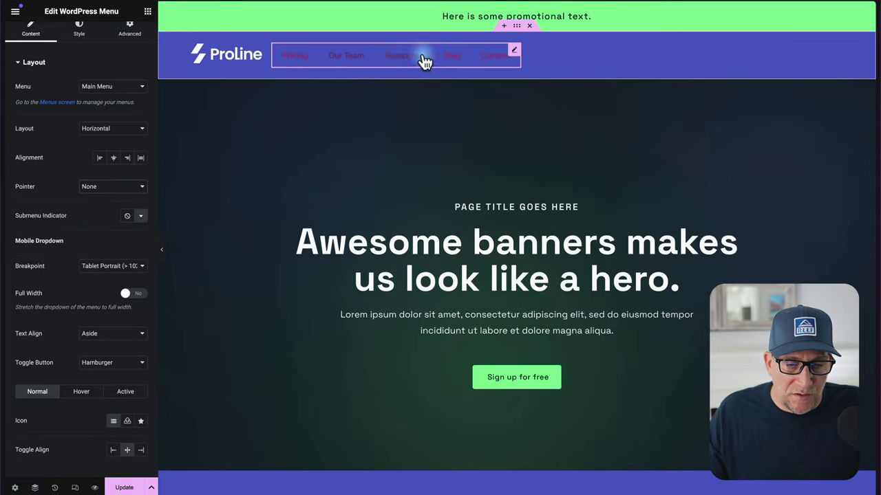
{"action": "left_click", "coordinate": [60, 150]}
Check the mobile dropdown's breakpoint options, keep Tablet Portrait, and turn on Full Width for the dropdown.
{"action": "left_click", "coordinate": [80, 42]}
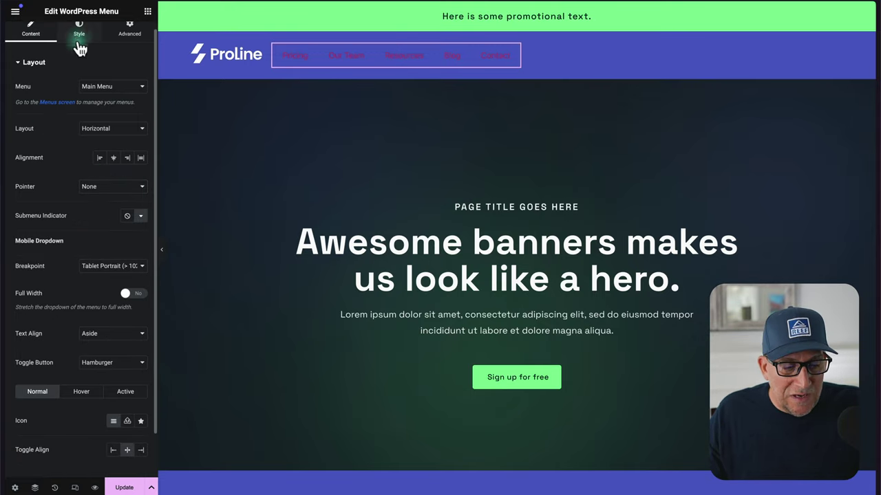
{"action": "scroll", "coordinate": [74, 293], "scroll_direction": "down", "scroll_amount": 1}
{"action": "left_click", "coordinate": [102, 217]}
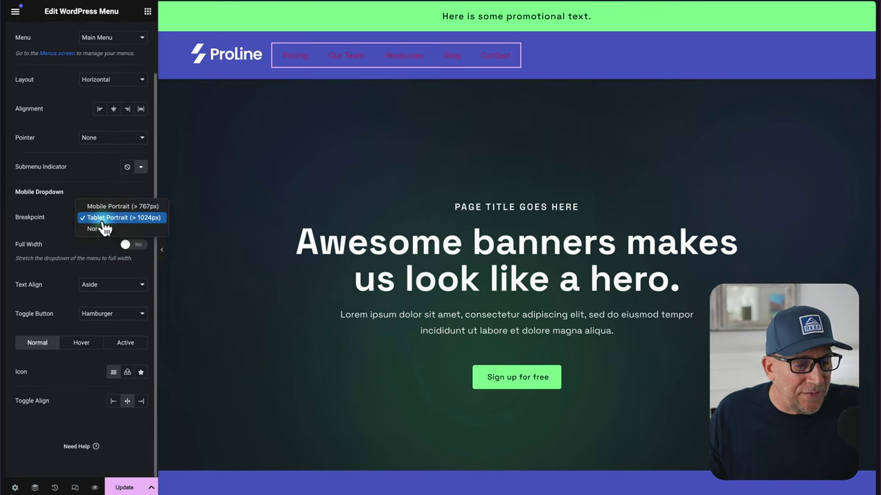
{"action": "left_click", "coordinate": [48, 234]}
{"action": "left_click", "coordinate": [130, 245]}
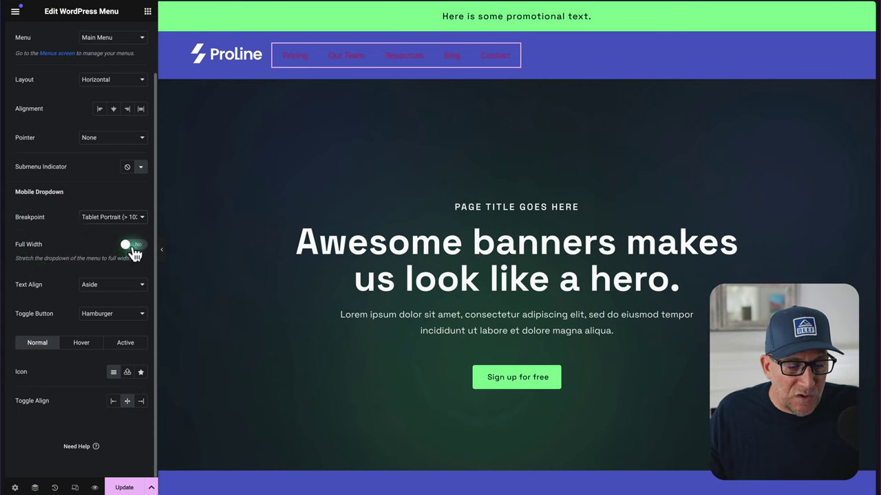
{"action": "left_click_drag", "start_coordinate": [48, 249], "coordinate": [17, 247]}
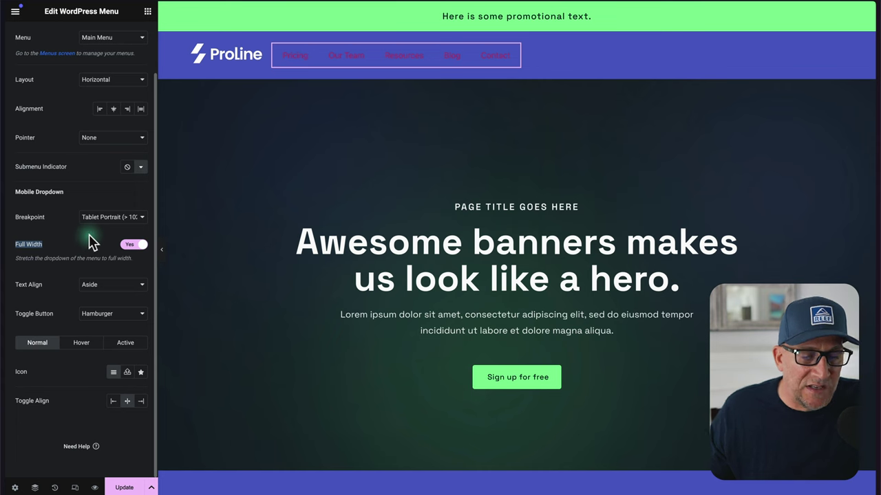
Try a horizontal padding of 31 px on the main menu items in the WordPress Menu's style settings.
{"action": "scroll", "coordinate": [88, 239], "scroll_direction": "up", "scroll_amount": 2}
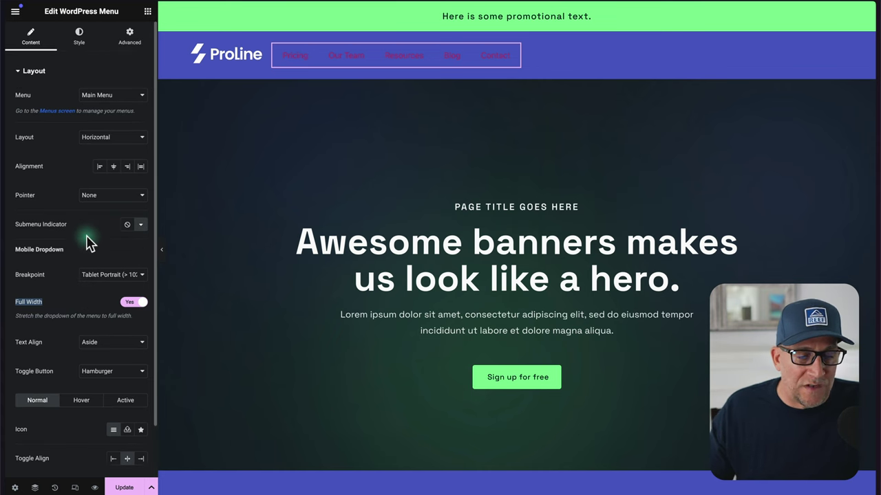
{"action": "left_click", "coordinate": [81, 34]}
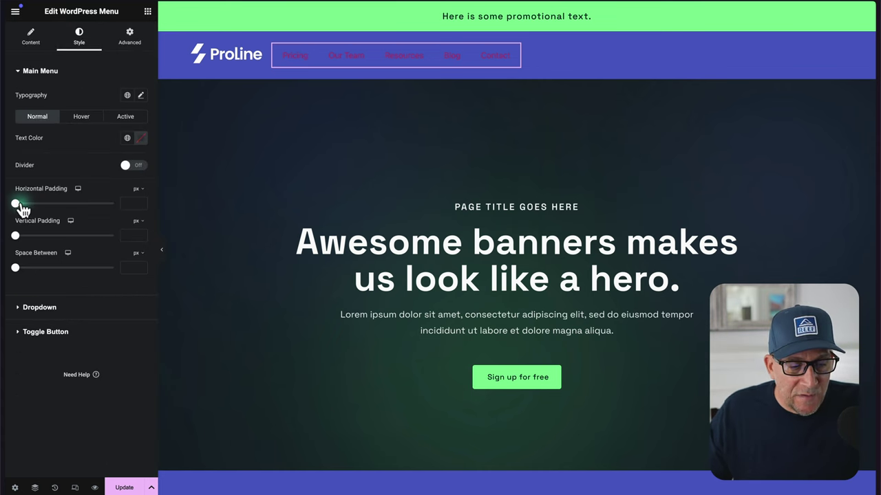
{"action": "left_click_drag", "start_coordinate": [19, 206], "coordinate": [20, 207]}
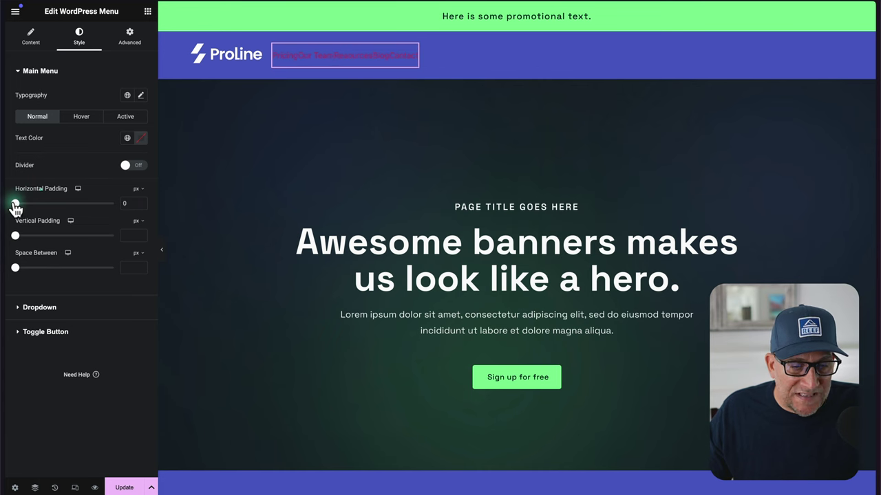
{"action": "left_click", "coordinate": [15, 206]}
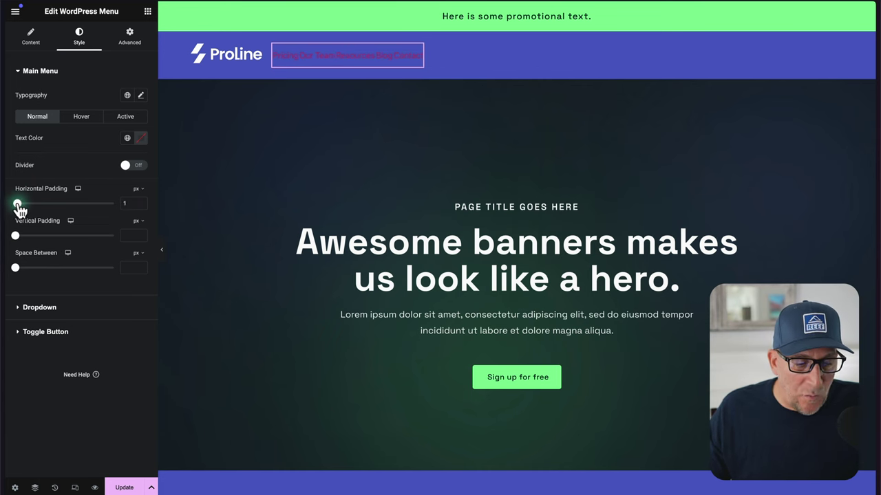
{"action": "left_click_drag", "start_coordinate": [34, 207], "coordinate": [62, 206]}
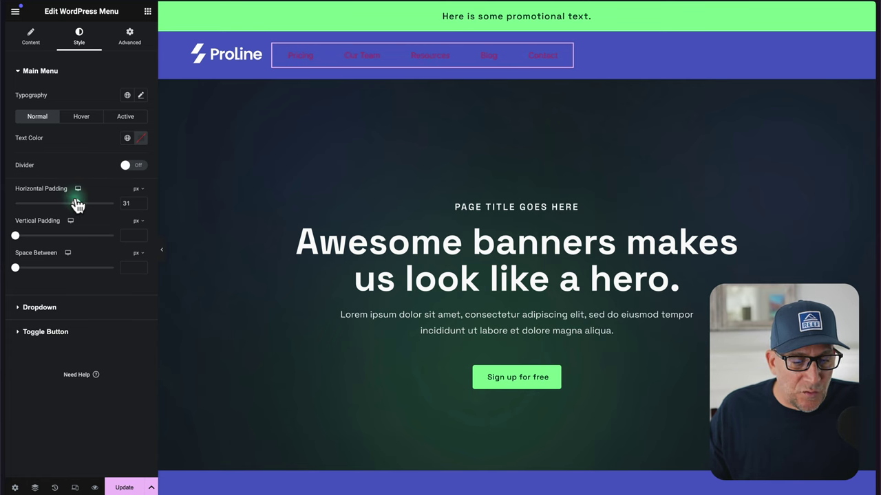
{"action": "left_click_drag", "start_coordinate": [15, 188], "coordinate": [65, 196]}
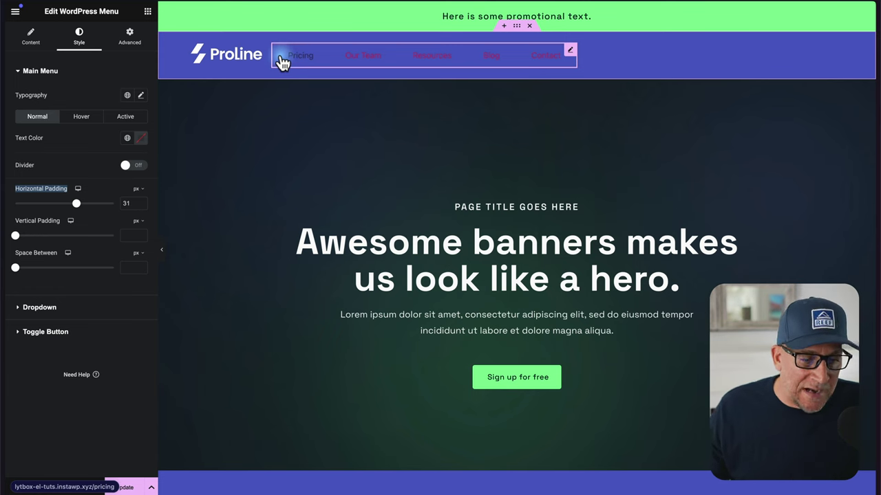
Set both the horizontal and vertical padding of the main menu items to 0 px.
{"action": "double_click", "coordinate": [131, 203]}
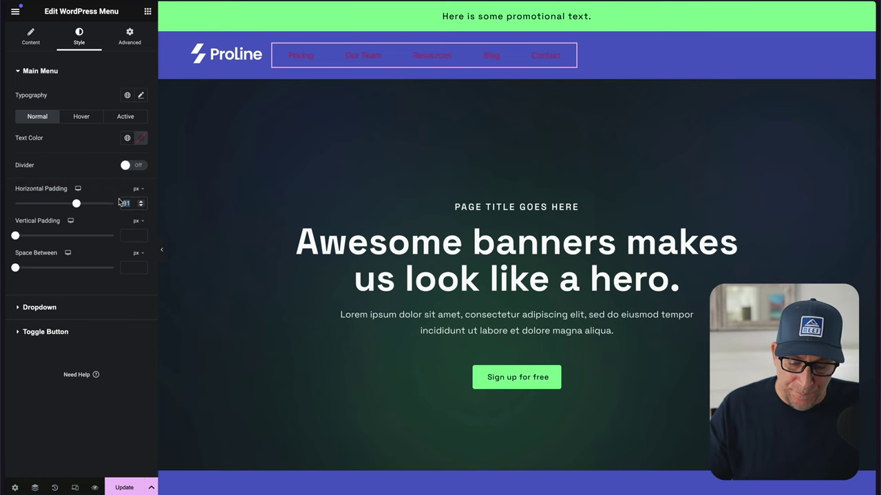
{"action": "type", "text": "0"}
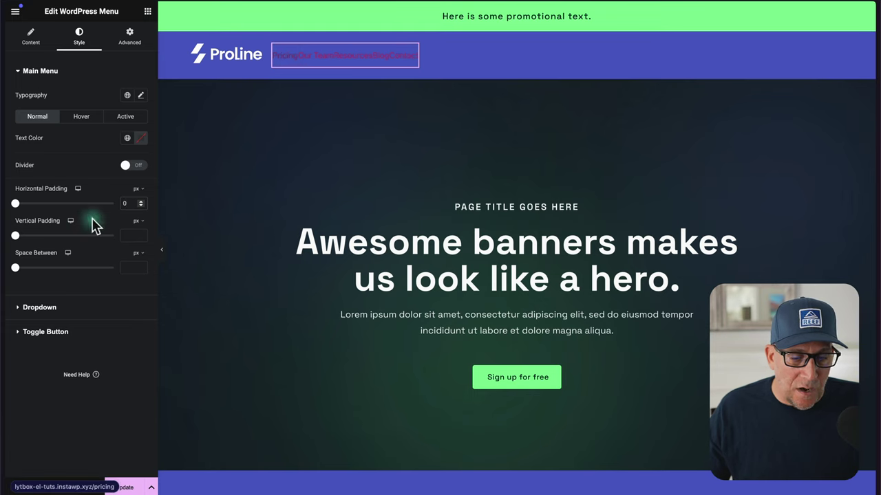
{"action": "left_click", "coordinate": [128, 235]}
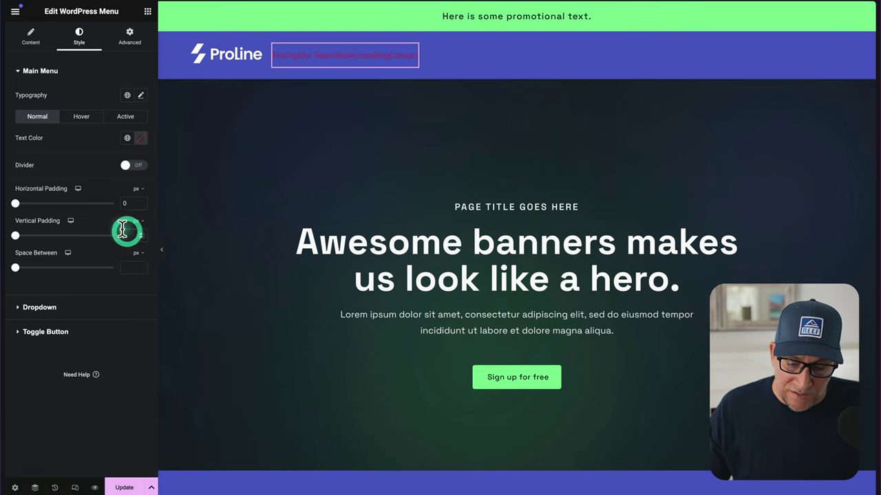
{"action": "type", "text": "0"}
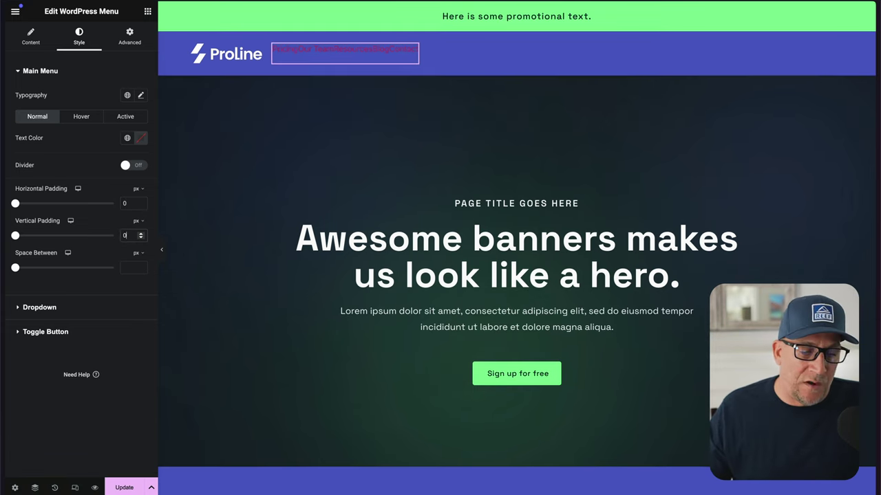
Switch the main menu's space between items to rem units and set it to 4 rem.
{"action": "left_click", "coordinate": [60, 239]}
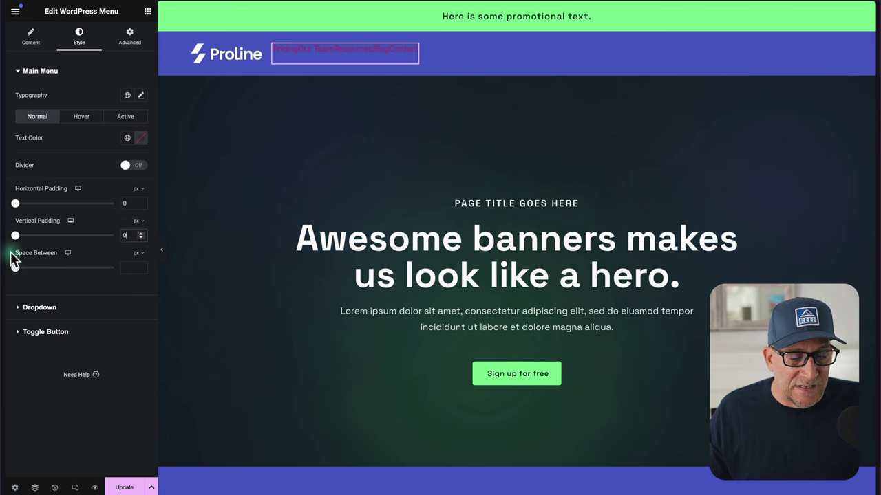
{"action": "left_click", "coordinate": [59, 258]}
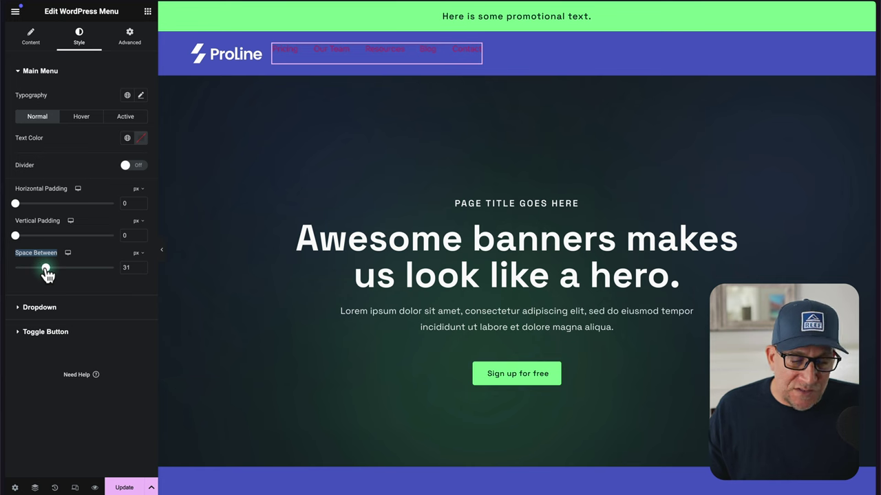
{"action": "left_click", "coordinate": [140, 253]}
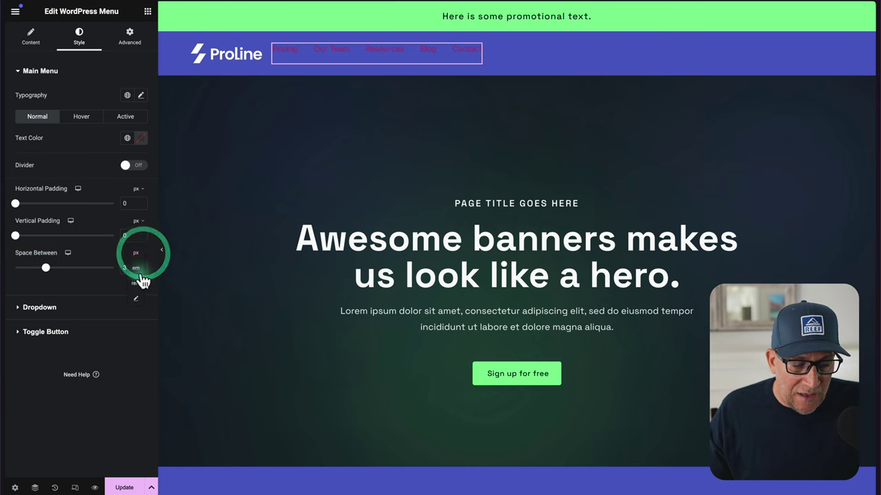
{"action": "left_click", "coordinate": [135, 284]}
{"action": "double_click", "coordinate": [116, 262]}
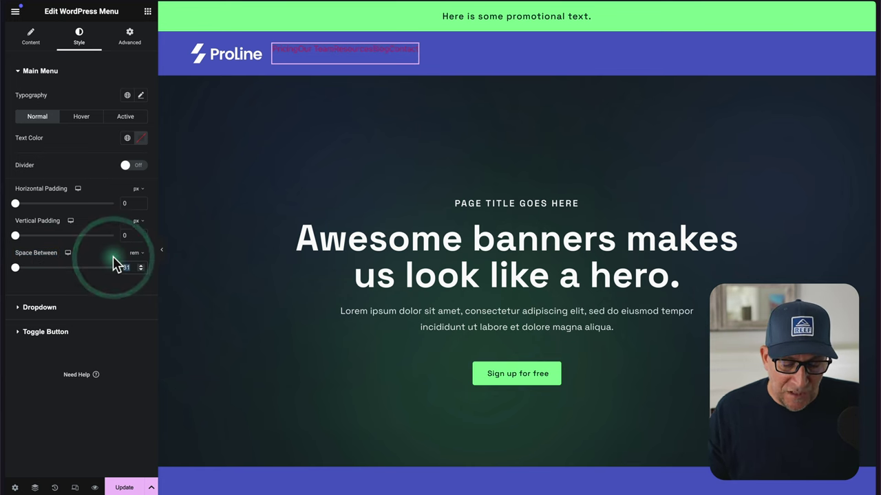
{"action": "type", "text": "4"}
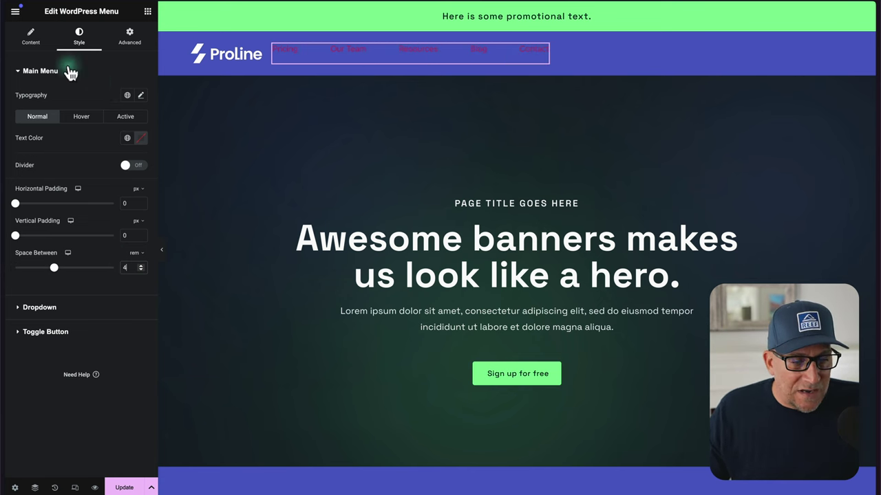
Apply the Button Text M global font and the Primary White global text color to the main menu.
{"action": "left_click", "coordinate": [128, 97]}
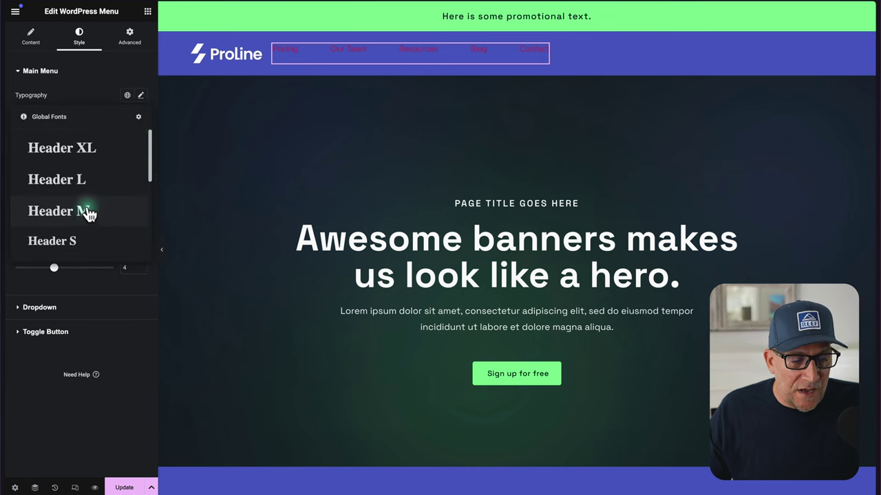
{"action": "scroll", "coordinate": [87, 206], "scroll_direction": "down", "scroll_amount": 5}
{"action": "left_click", "coordinate": [80, 158]}
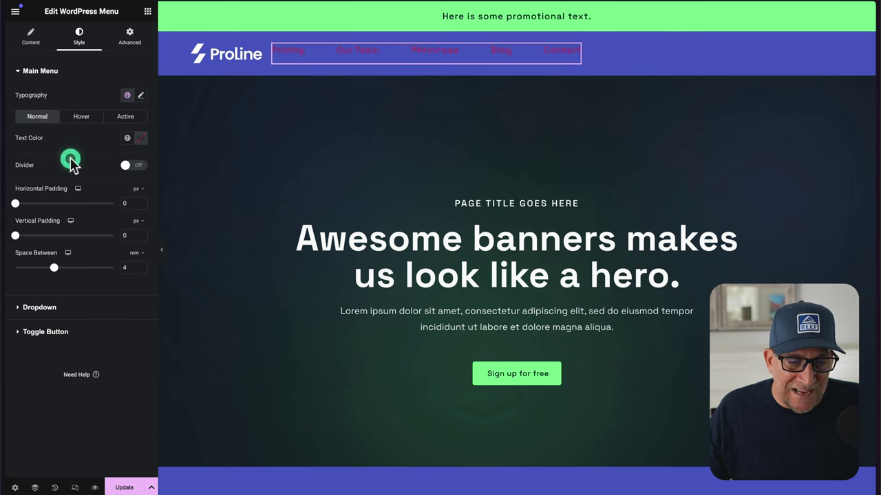
{"action": "left_click", "coordinate": [128, 138]}
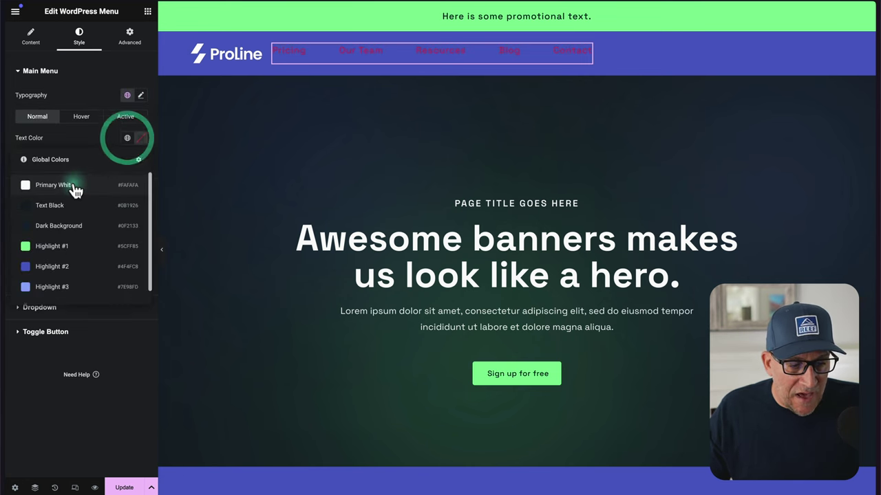
{"action": "left_click", "coordinate": [79, 181]}
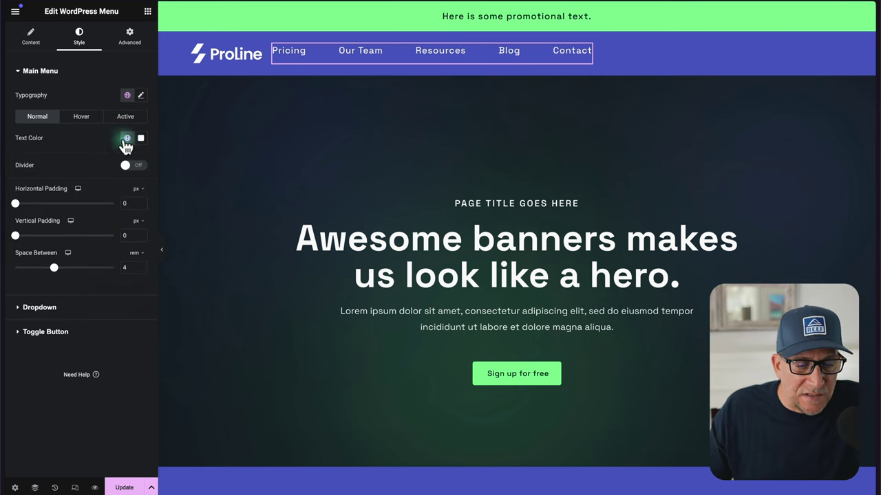
{"action": "left_click", "coordinate": [127, 138]}
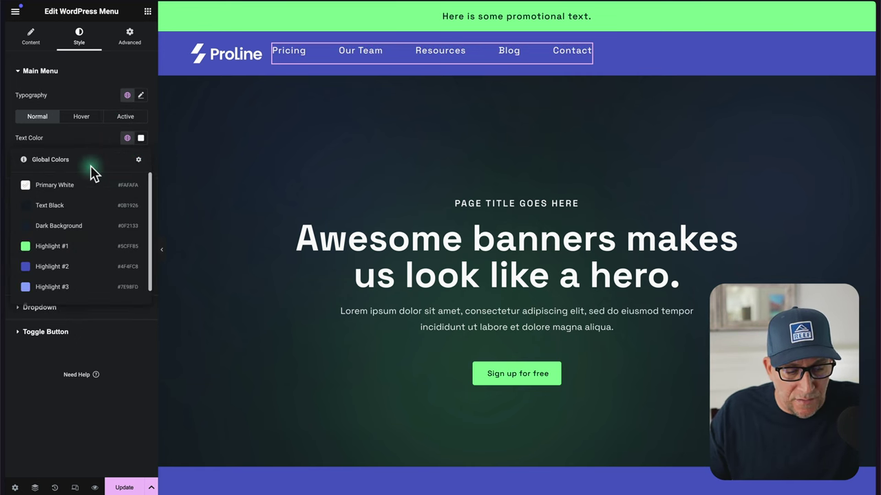
{"action": "left_click", "coordinate": [81, 141]}
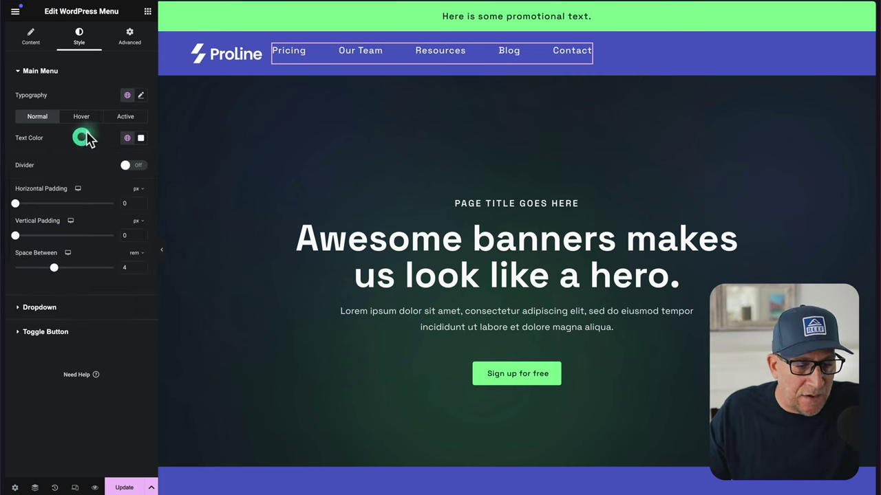
Change the main menu's typography to the Button Text S global font.
{"action": "left_click", "coordinate": [128, 95]}
{"action": "scroll", "coordinate": [64, 227], "scroll_direction": "down", "scroll_amount": 4}
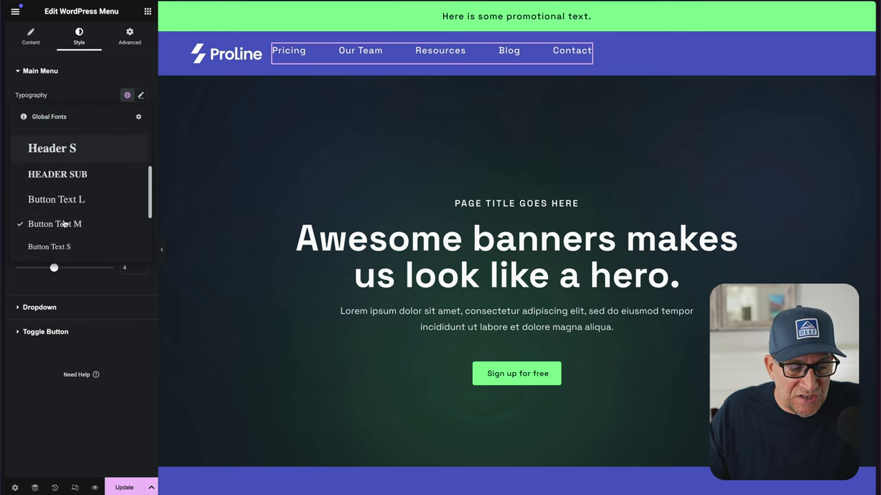
{"action": "left_click", "coordinate": [59, 242]}
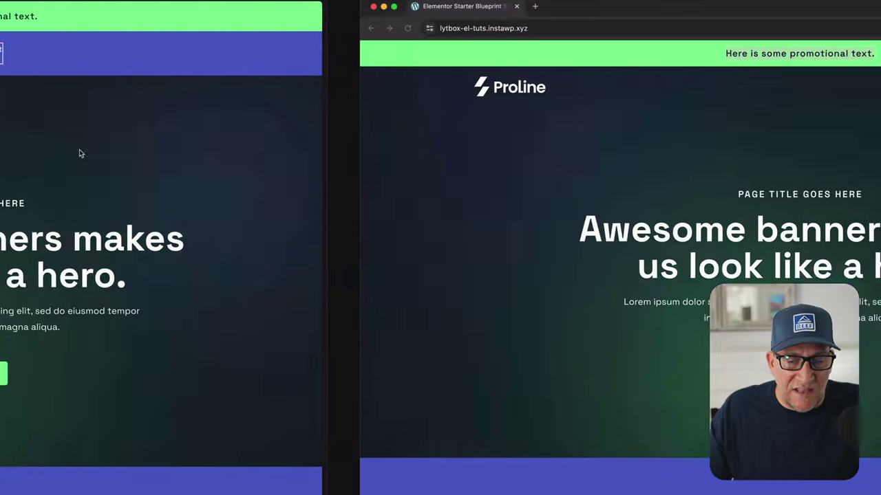
Compare the menu with the live page's header, try 2.5 rem between items, and set the space between to 3 rem.
{"action": "key", "text": "ctrl+Right"}
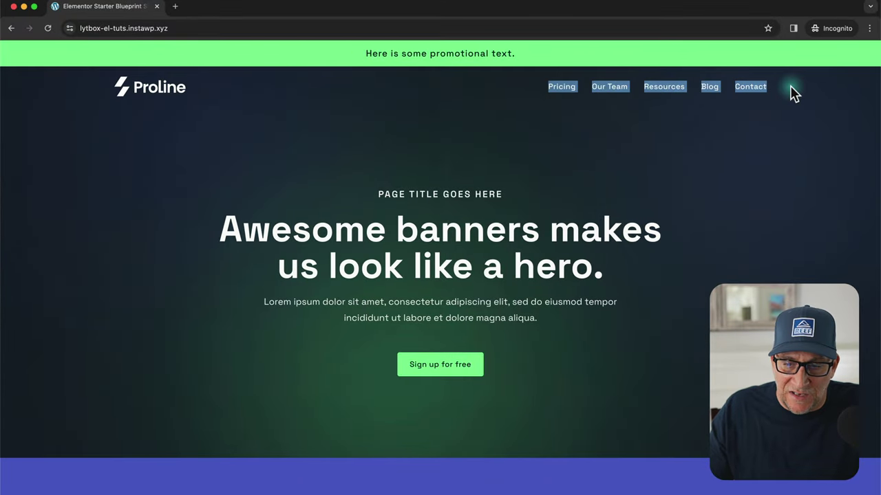
{"action": "key", "text": "ctrl+Left"}
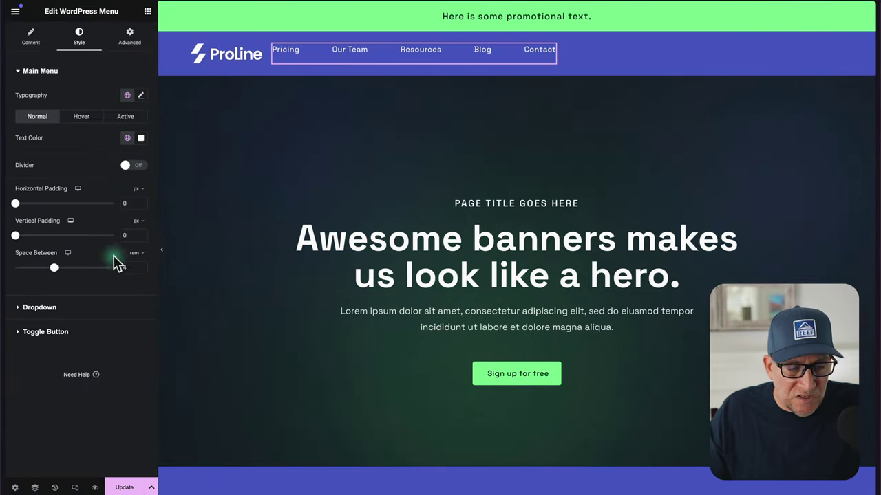
{"action": "left_click", "coordinate": [115, 270]}
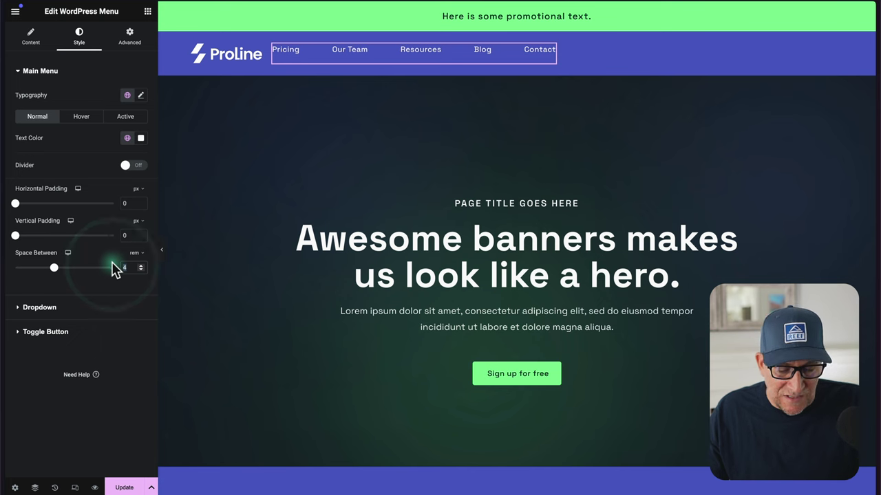
{"action": "type", "text": "2.5"}
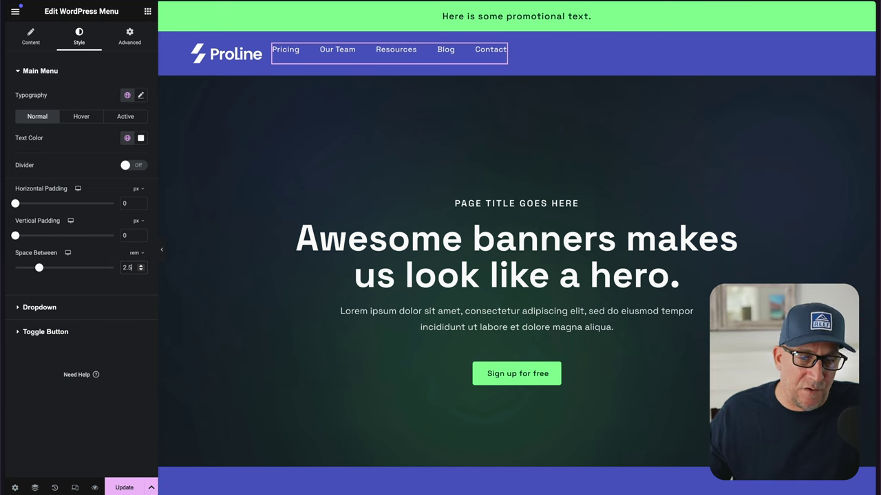
{"action": "double_click", "coordinate": [120, 269]}
{"action": "type", "text": "3"}
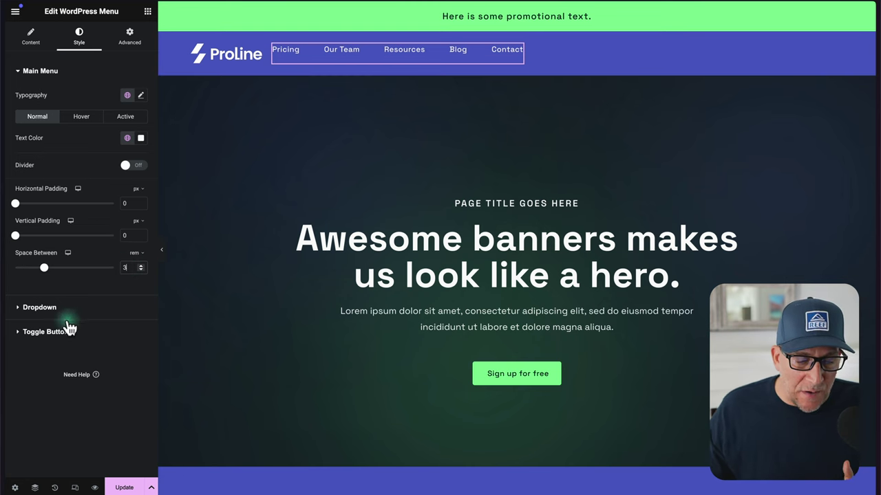
Examine the WordPress Menu's dropdown style settings, including its horizontal and vertical padding.
{"action": "left_click", "coordinate": [44, 312]}
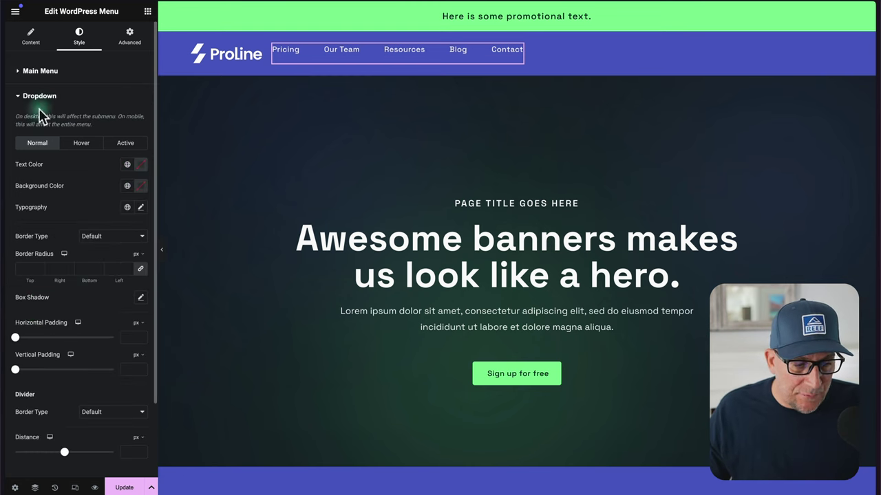
{"action": "left_click", "coordinate": [40, 98]}
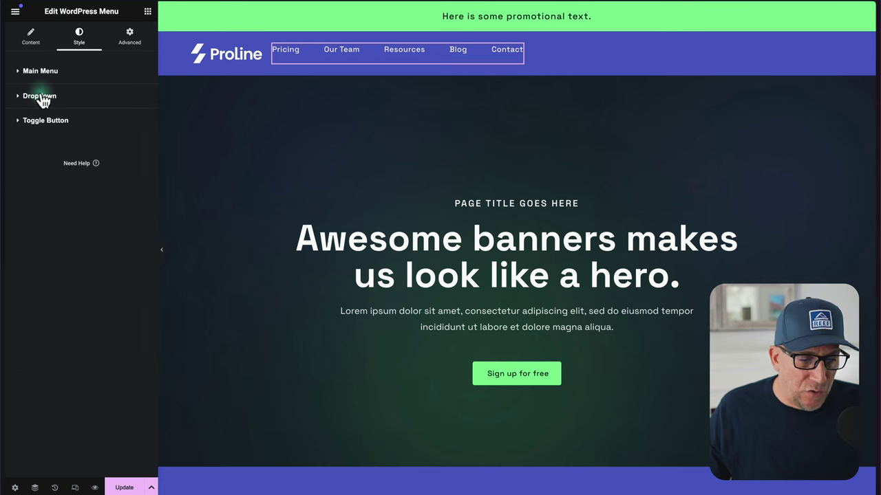
{"action": "left_click", "coordinate": [40, 97]}
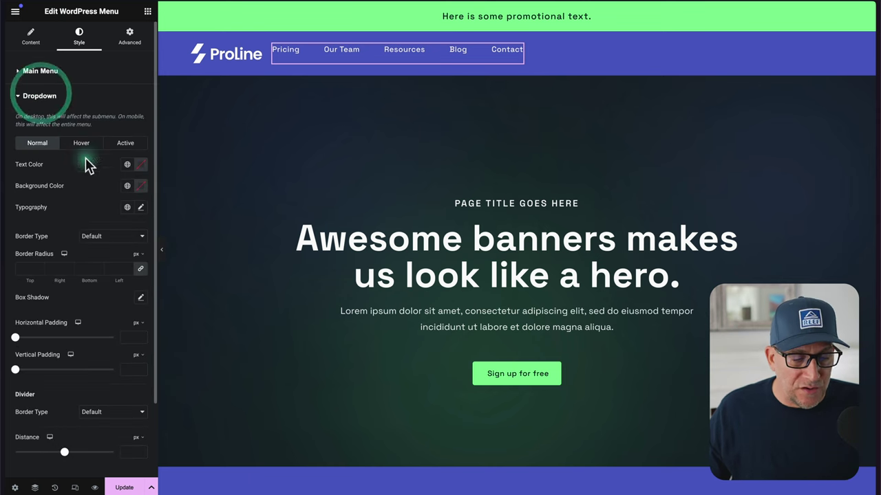
{"action": "scroll", "coordinate": [77, 243], "scroll_direction": "down", "scroll_amount": 2}
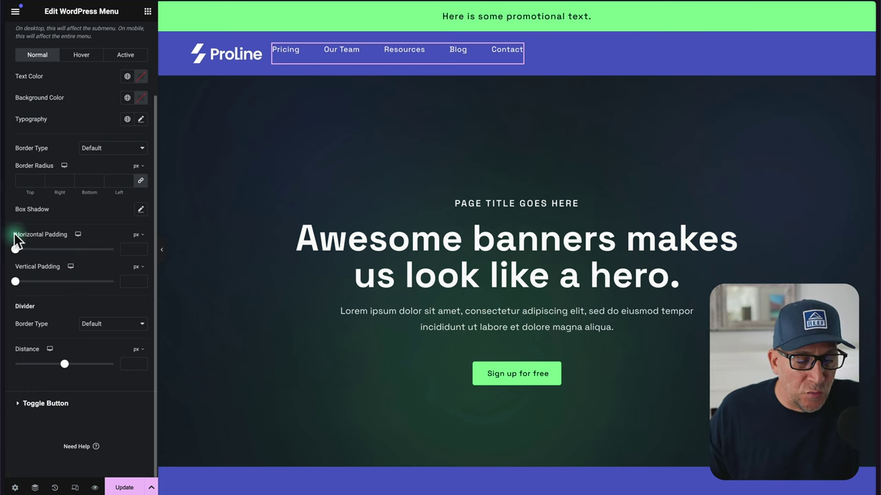
{"action": "left_click_drag", "start_coordinate": [15, 238], "coordinate": [48, 239]}
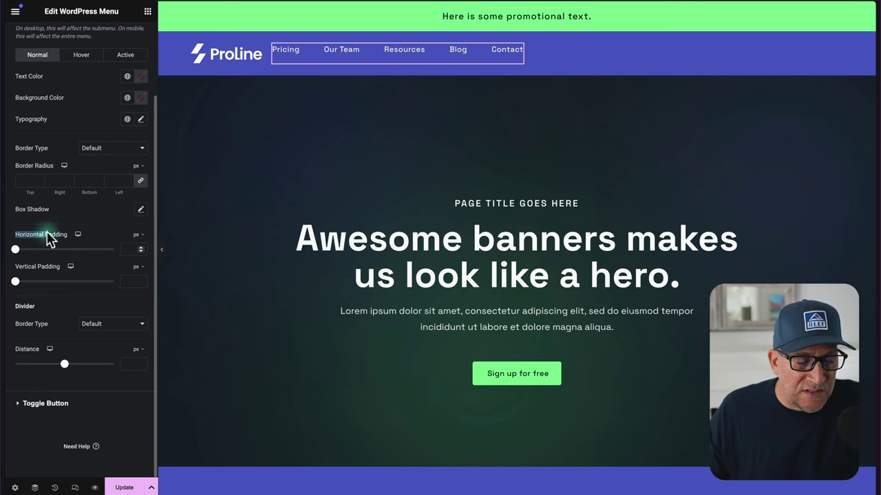
{"action": "left_click", "coordinate": [36, 275]}
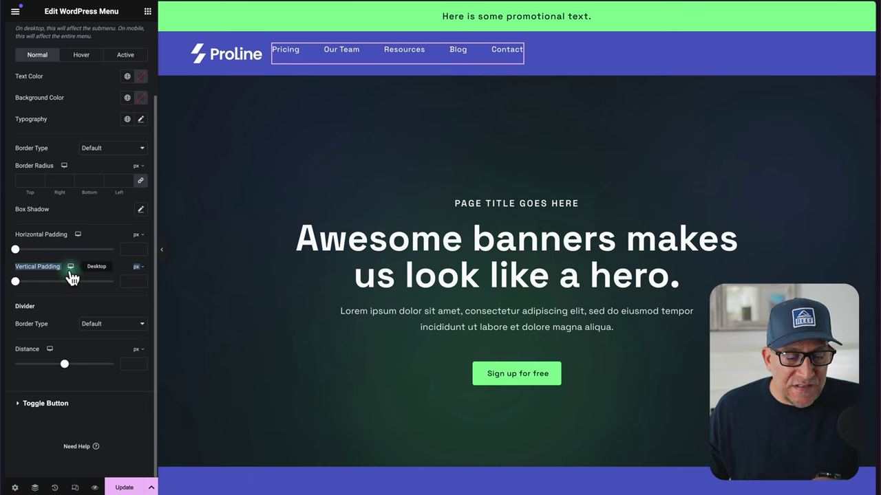
{"action": "scroll", "coordinate": [71, 272], "scroll_direction": "up", "scroll_amount": 3}
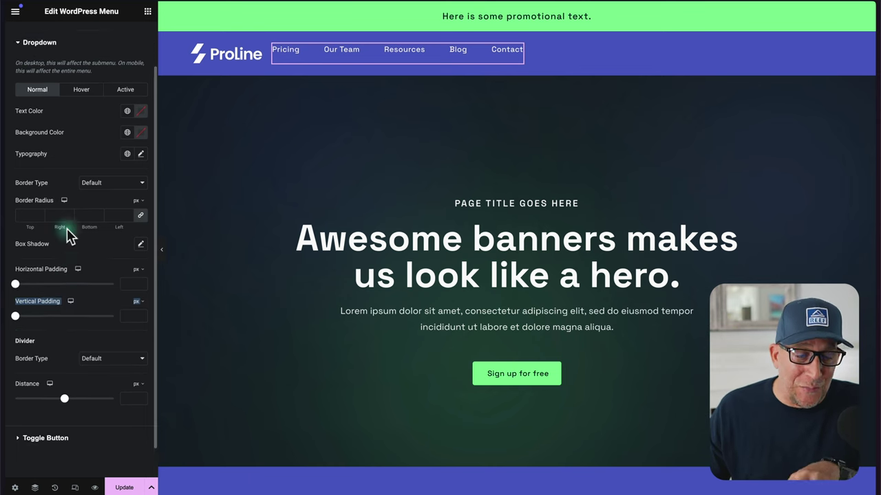
Vertically center the logo and menu within the header row container.
{"action": "left_click", "coordinate": [41, 72]}
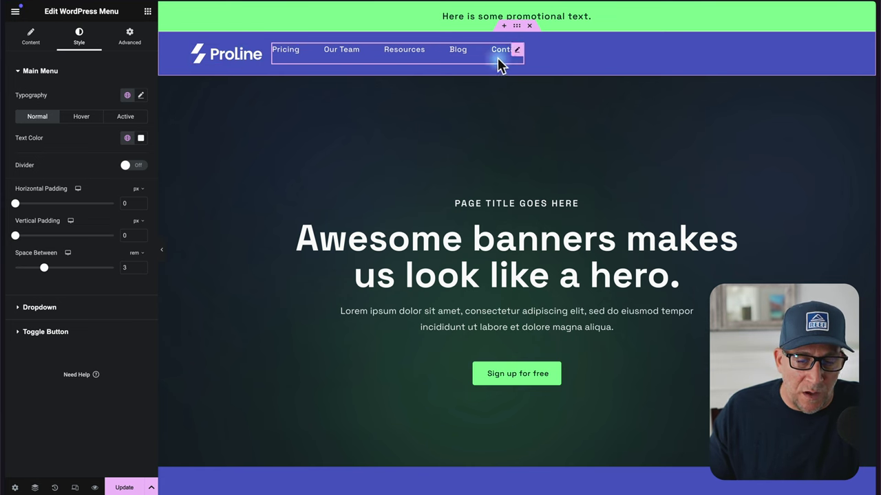
{"action": "left_click", "coordinate": [517, 27]}
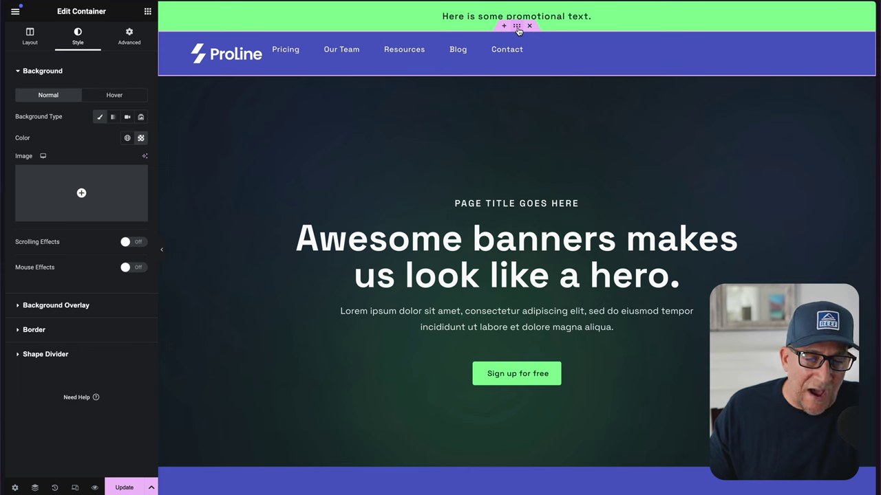
{"action": "left_click", "coordinate": [27, 39]}
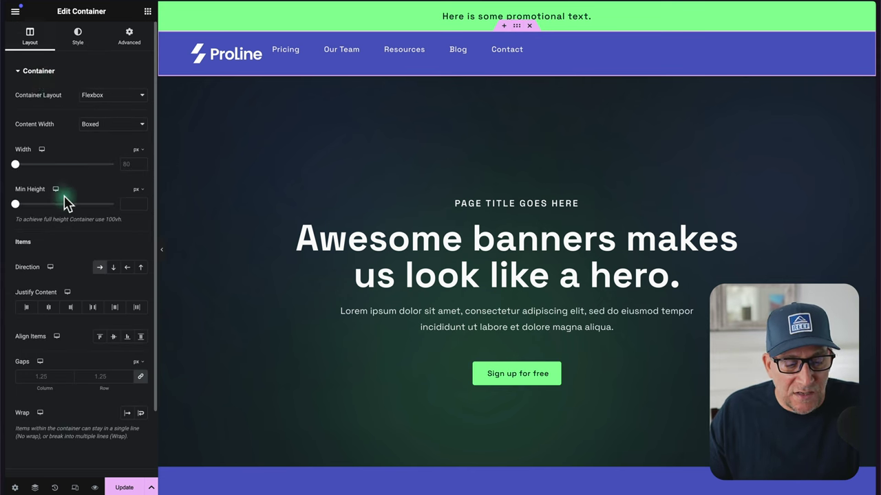
{"action": "scroll", "coordinate": [62, 194], "scroll_direction": "down", "scroll_amount": 2}
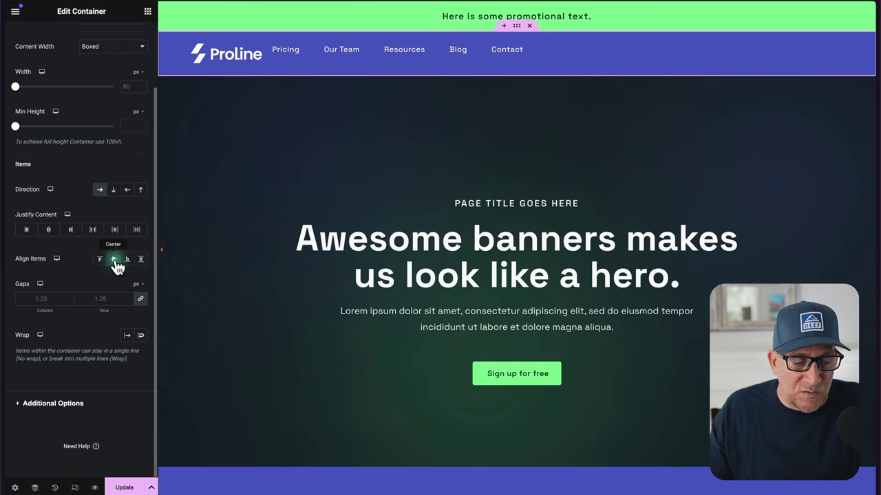
{"action": "left_click", "coordinate": [115, 262]}
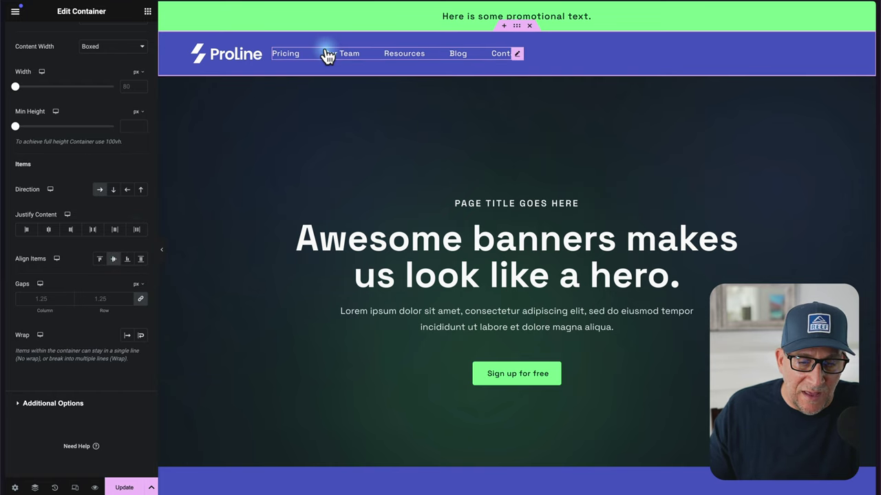
Justify the header row container's content with Space Between and save the template.
{"action": "left_click", "coordinate": [518, 54]}
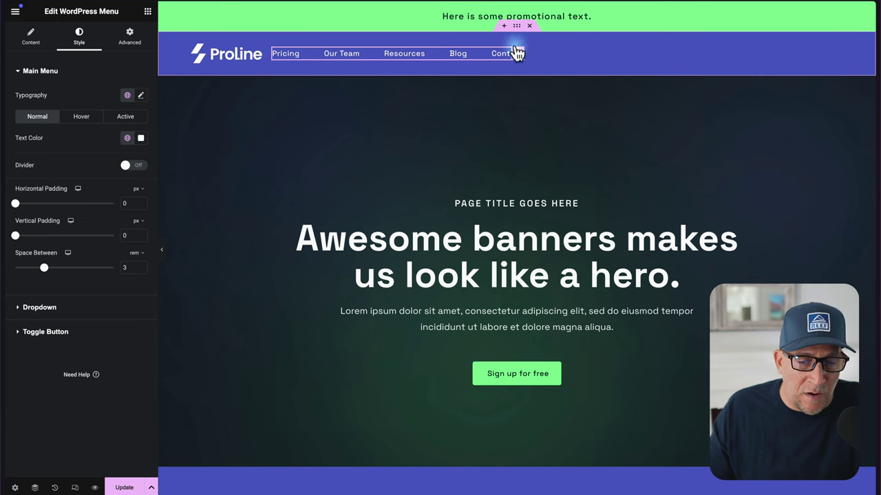
{"action": "left_click", "coordinate": [516, 27]}
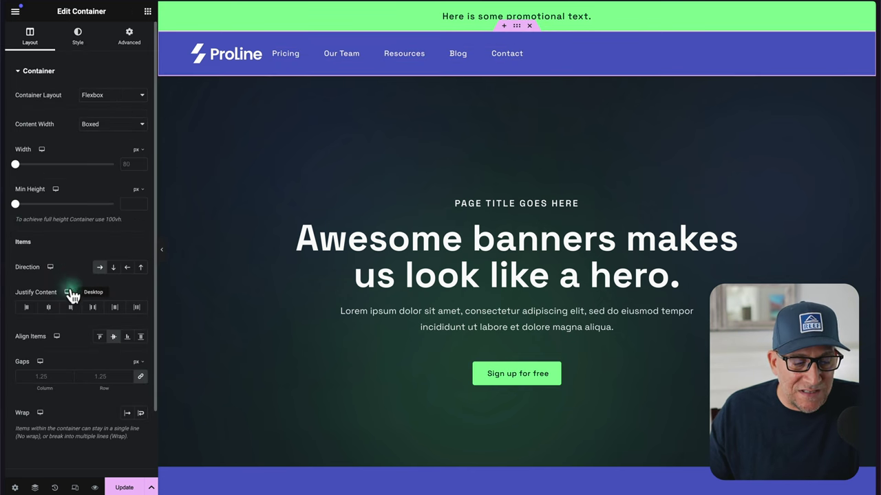
{"action": "scroll", "coordinate": [61, 308], "scroll_direction": "down", "scroll_amount": 1}
{"action": "scroll", "coordinate": [60, 308], "scroll_direction": "down", "scroll_amount": 1}
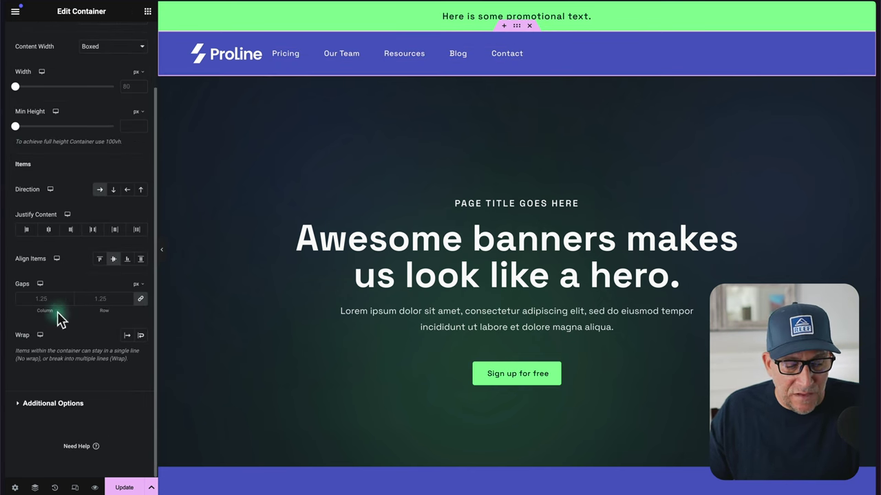
{"action": "left_click", "coordinate": [94, 231]}
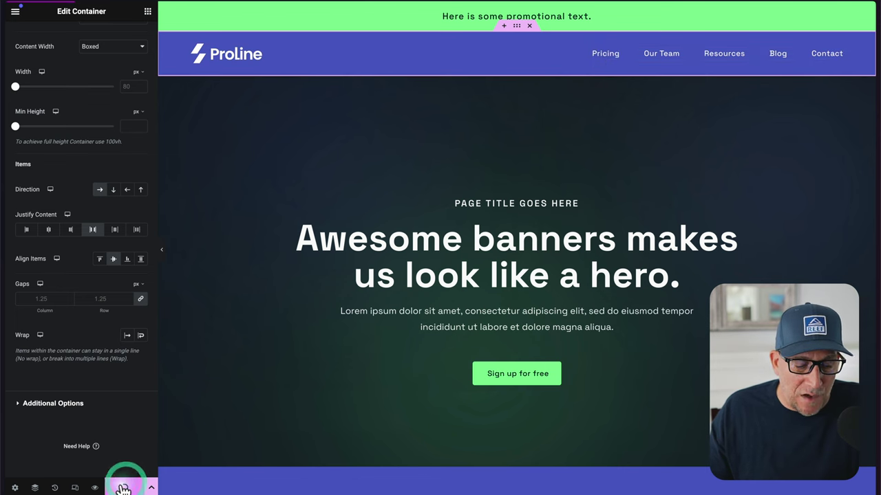
{"action": "left_click", "coordinate": [124, 489]}
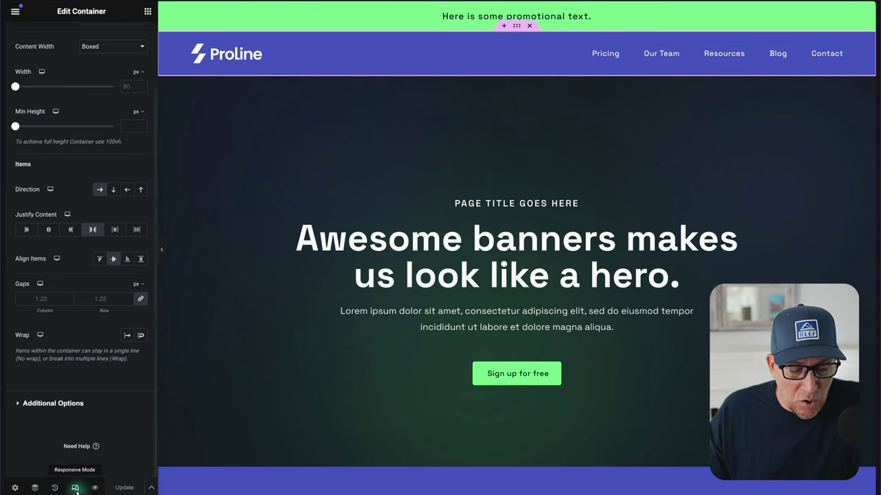
Preview the header in responsive mode at tablet width and expand the hamburger menu.
{"action": "left_click", "coordinate": [75, 488]}
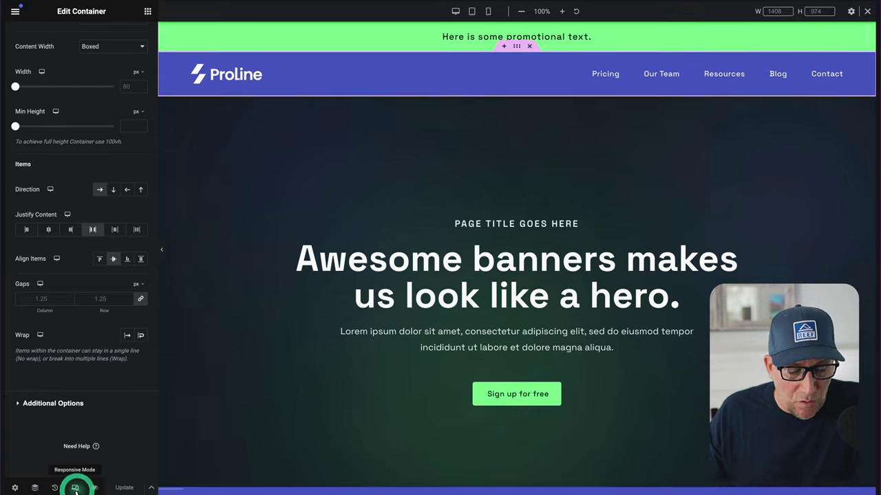
{"action": "left_click", "coordinate": [472, 11]}
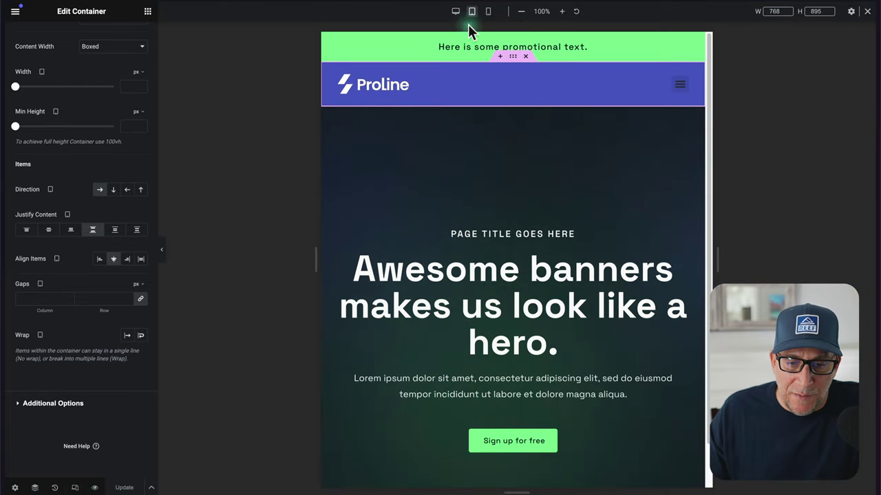
{"action": "left_click", "coordinate": [679, 94]}
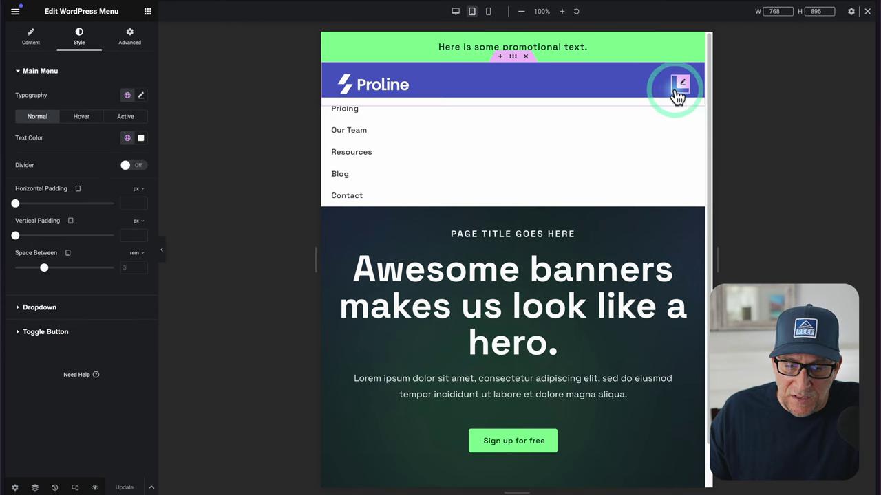
{"action": "left_click", "coordinate": [675, 93]}
{"action": "left_click", "coordinate": [675, 93]}
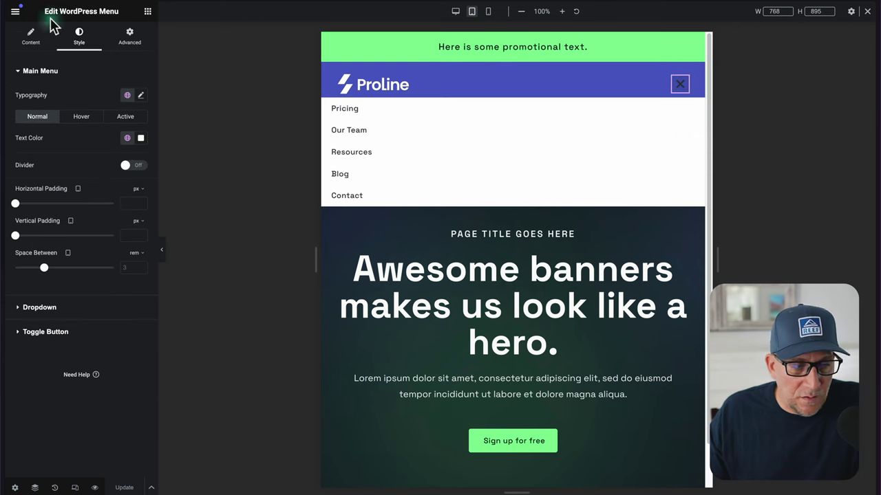
Try the mobile dropdown without Full Width, then turn Full Width back on.
{"action": "left_click", "coordinate": [30, 36]}
{"action": "scroll", "coordinate": [100, 299], "scroll_direction": "down", "scroll_amount": 1}
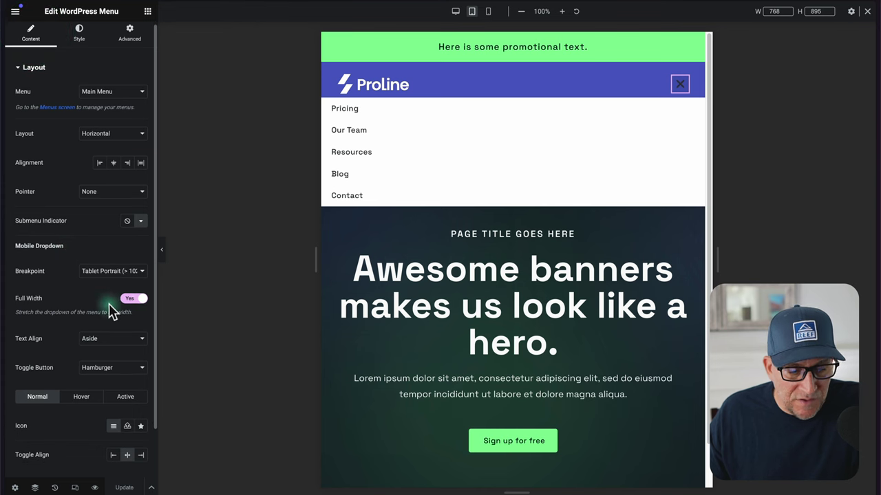
{"action": "left_click", "coordinate": [129, 301]}
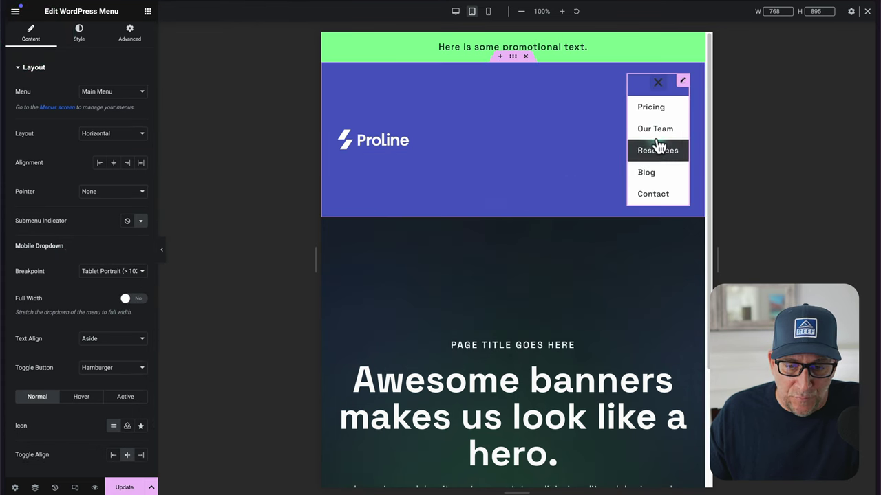
{"action": "left_click", "coordinate": [129, 301]}
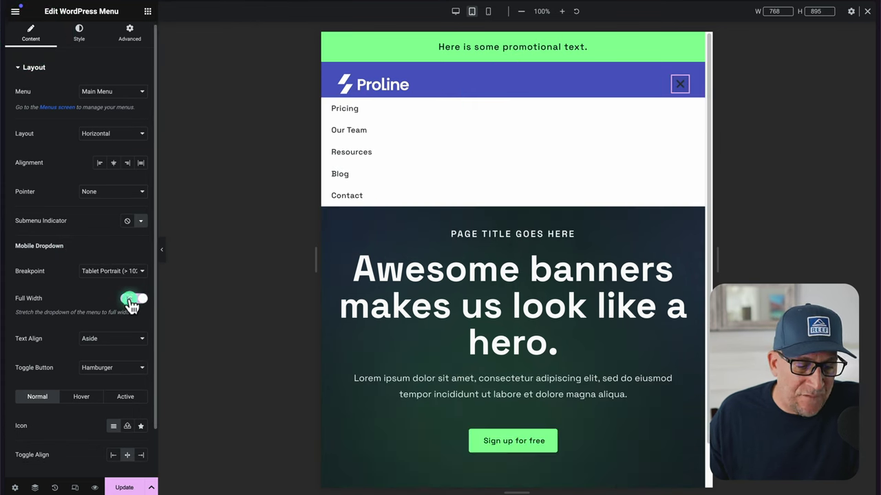
{"action": "scroll", "coordinate": [71, 351], "scroll_direction": "down", "scroll_amount": 1}
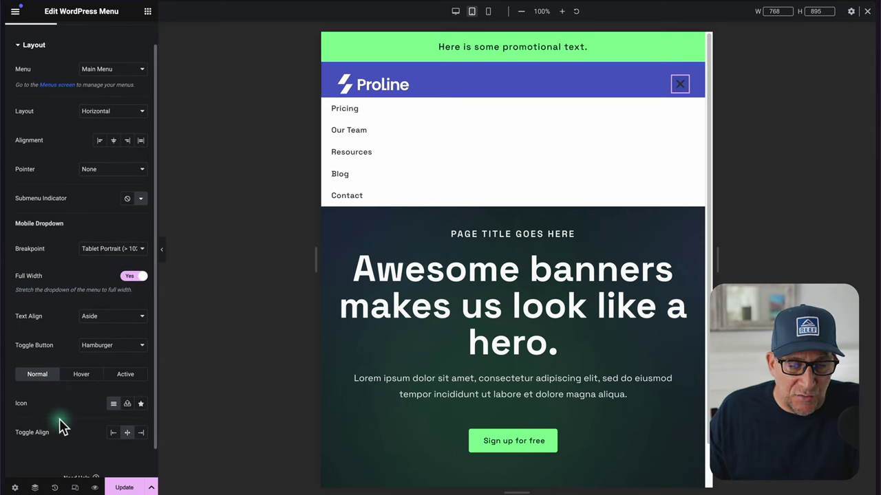
{"action": "scroll", "coordinate": [75, 371], "scroll_direction": "up", "scroll_amount": 1}
Set the dropdown's tablet distance to 28 px so it starts at the header row's lower edge.
{"action": "left_click", "coordinate": [73, 33]}
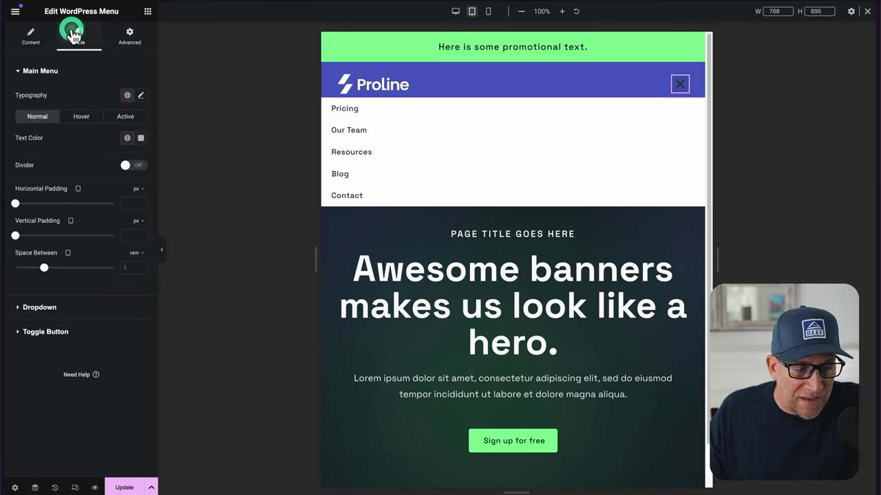
{"action": "left_click", "coordinate": [54, 307]}
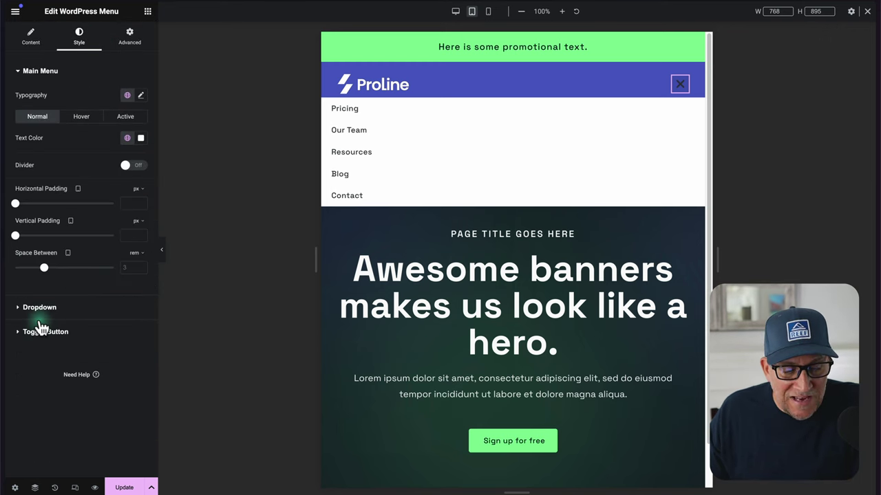
{"action": "left_click", "coordinate": [40, 308]}
{"action": "scroll", "coordinate": [68, 256], "scroll_direction": "down", "scroll_amount": 1}
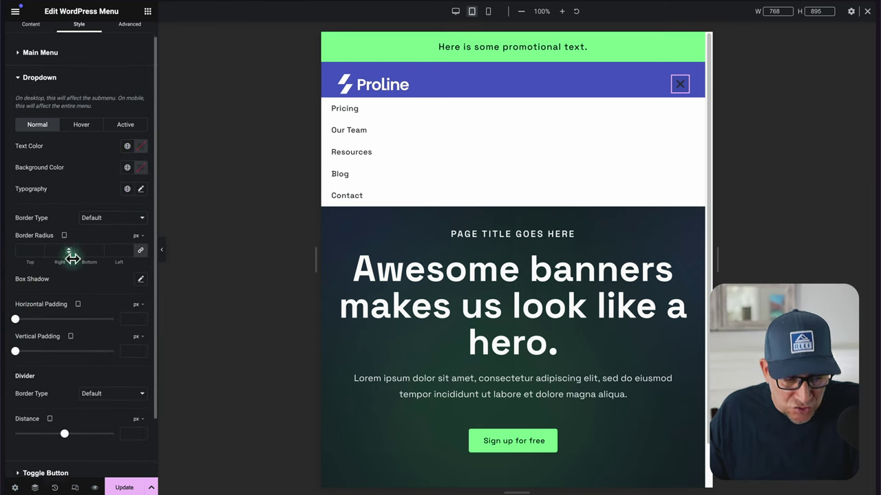
{"action": "scroll", "coordinate": [72, 257], "scroll_direction": "down", "scroll_amount": 2}
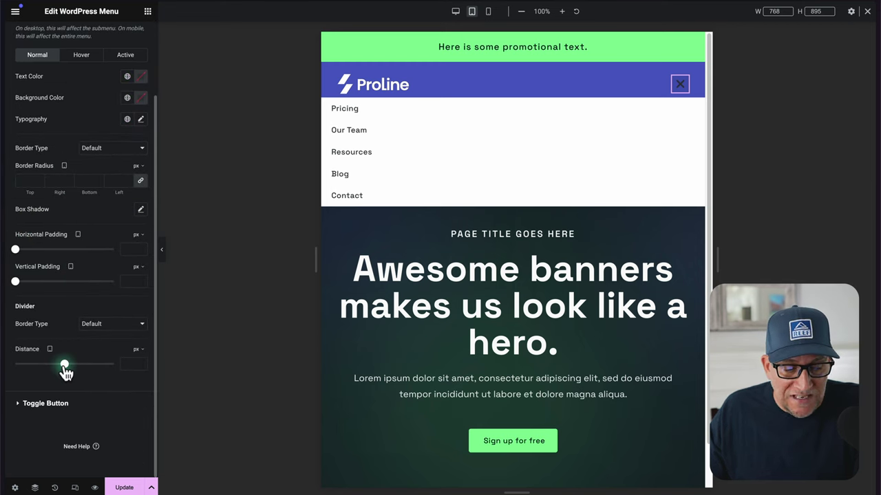
{"action": "left_click_drag", "start_coordinate": [65, 371], "coordinate": [68, 369]}
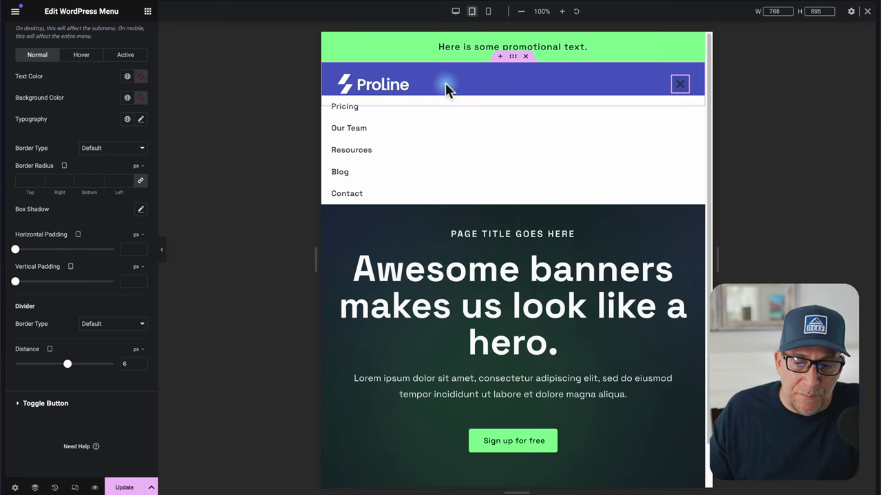
{"action": "left_click_drag", "start_coordinate": [68, 364], "coordinate": [82, 368]}
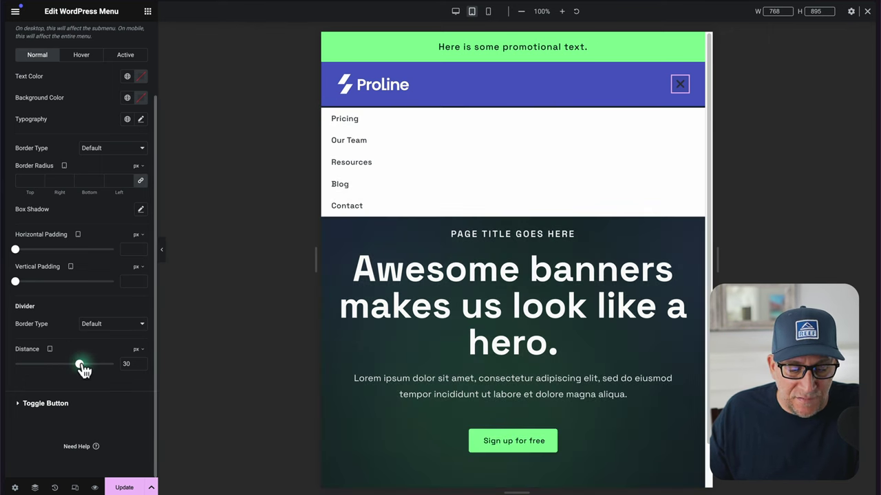
{"action": "left_click", "coordinate": [141, 368]}
{"action": "left_click", "coordinate": [141, 368]}
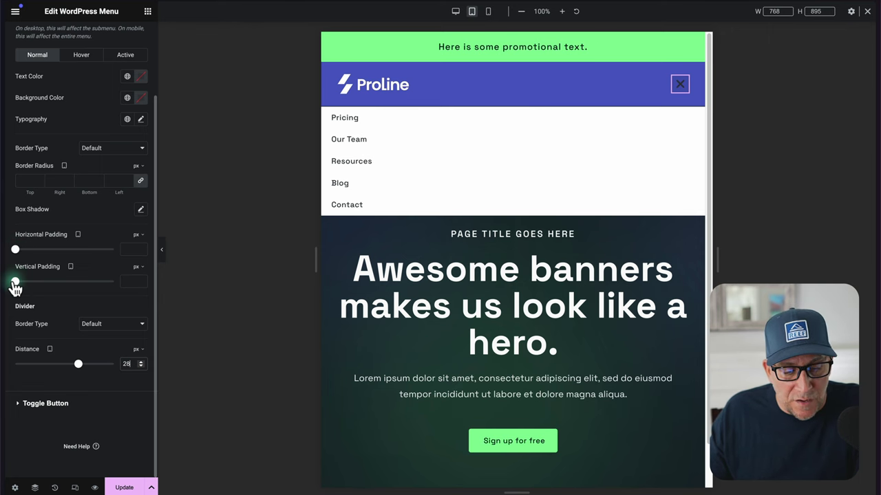
Set the dropdown's vertical padding to 16 px and apply a larger Button Text global font.
{"action": "left_click_drag", "start_coordinate": [16, 282], "coordinate": [46, 289]}
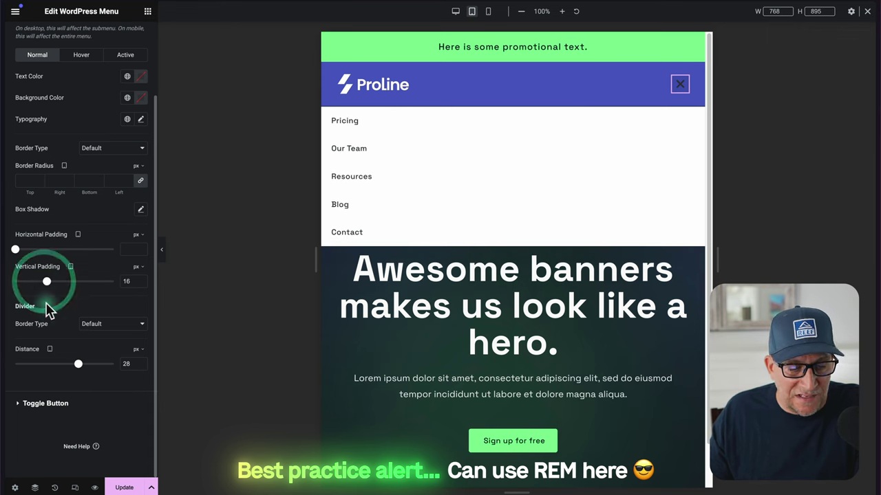
{"action": "scroll", "coordinate": [69, 303], "scroll_direction": "up", "scroll_amount": 1}
{"action": "scroll", "coordinate": [79, 152], "scroll_direction": "up", "scroll_amount": 2}
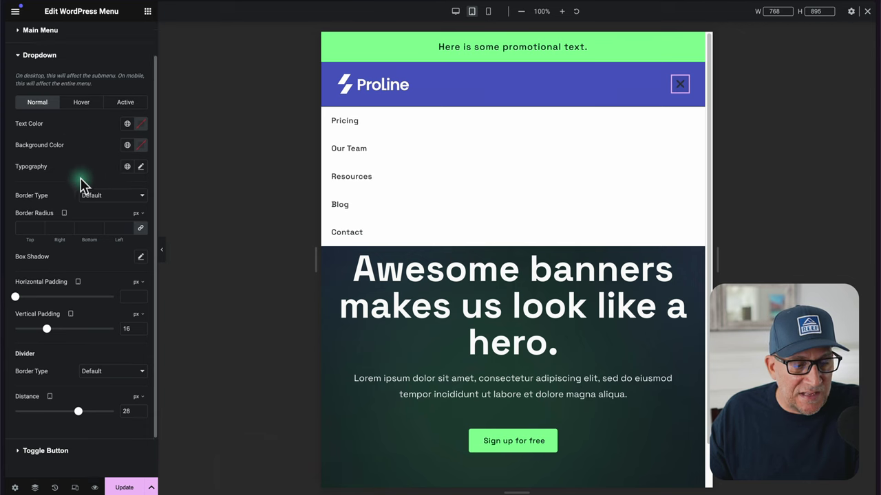
{"action": "left_click", "coordinate": [126, 193]}
{"action": "scroll", "coordinate": [82, 262], "scroll_direction": "down", "scroll_amount": 3}
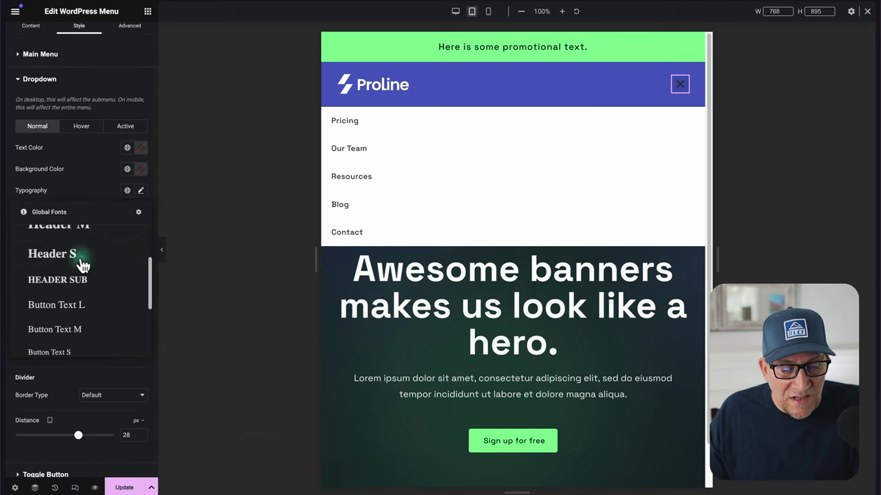
{"action": "left_click", "coordinate": [75, 293]}
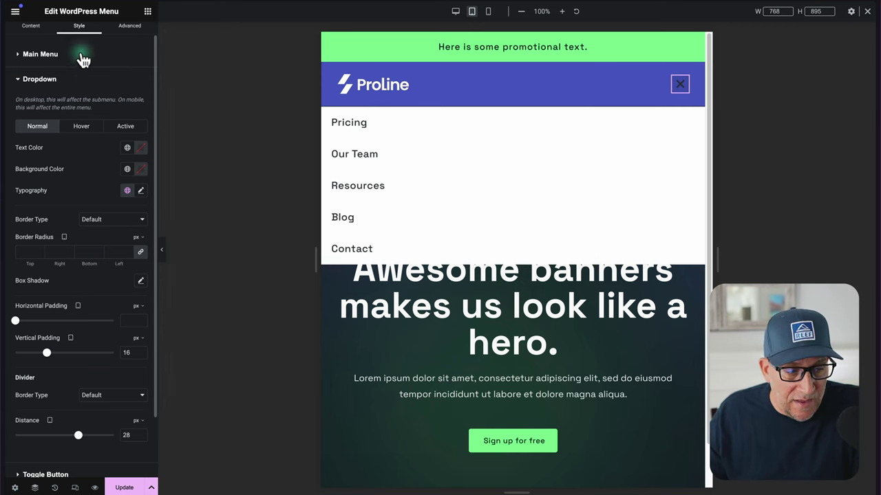
Give the menu's toggle button the white global color and a size of 24 px.
{"action": "left_click", "coordinate": [85, 84]}
{"action": "left_click", "coordinate": [70, 121]}
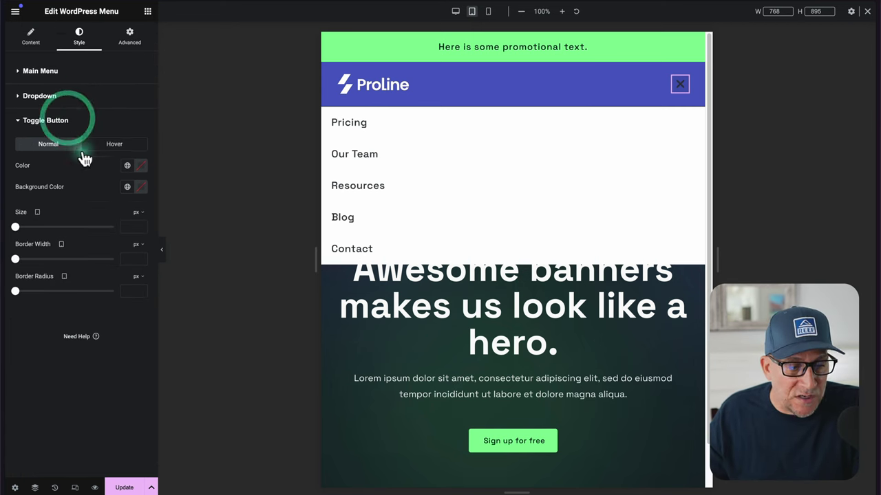
{"action": "left_click", "coordinate": [127, 165]}
{"action": "left_click", "coordinate": [58, 213]}
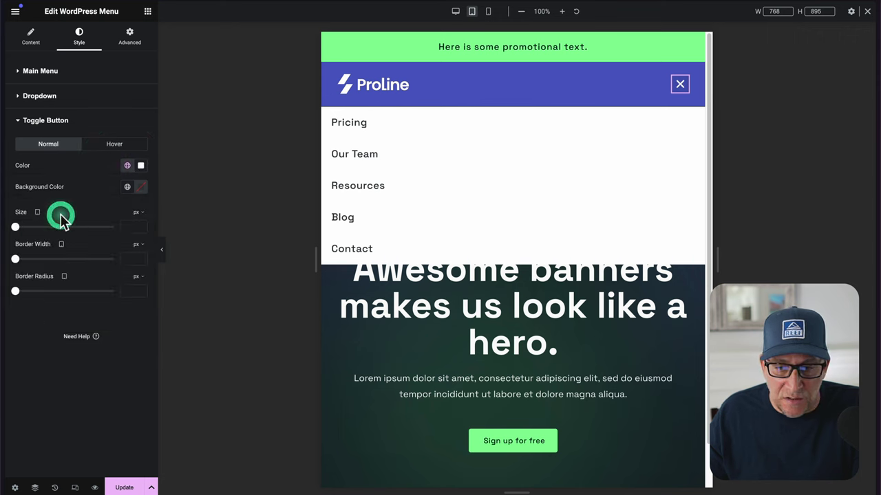
{"action": "left_click", "coordinate": [126, 188]}
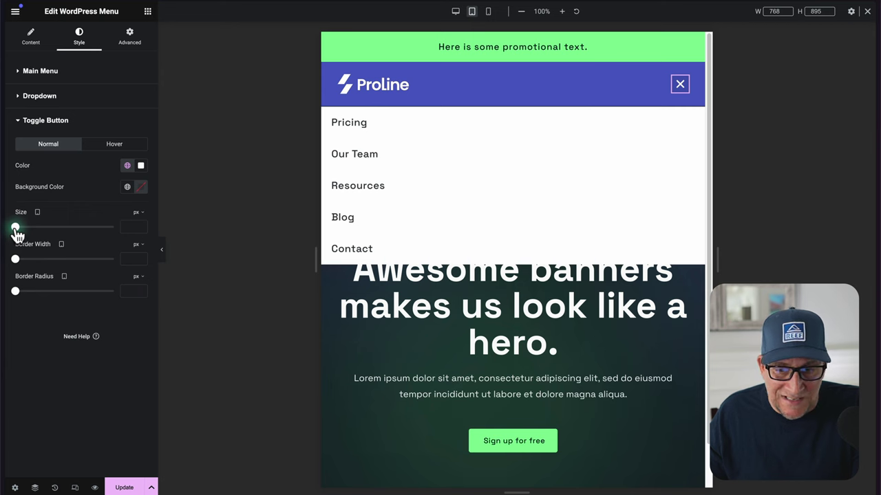
{"action": "left_click_drag", "start_coordinate": [17, 232], "coordinate": [27, 233]}
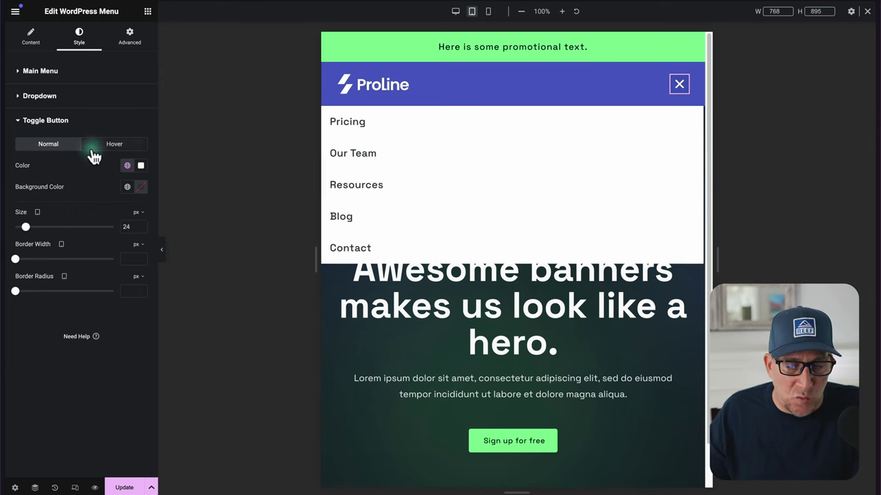
Test collapsing and reopening the tablet dropdown, and preview the header at mobile width.
{"action": "left_click", "coordinate": [677, 86]}
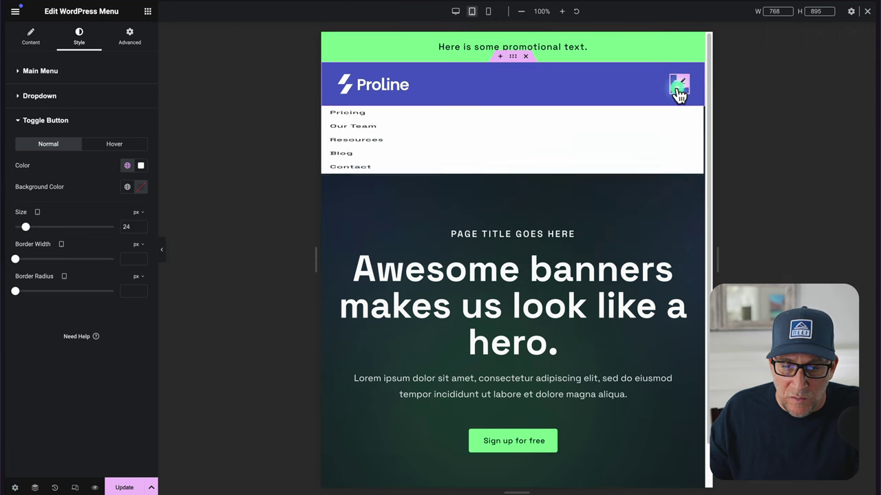
{"action": "left_click", "coordinate": [677, 84]}
{"action": "left_click", "coordinate": [488, 11]}
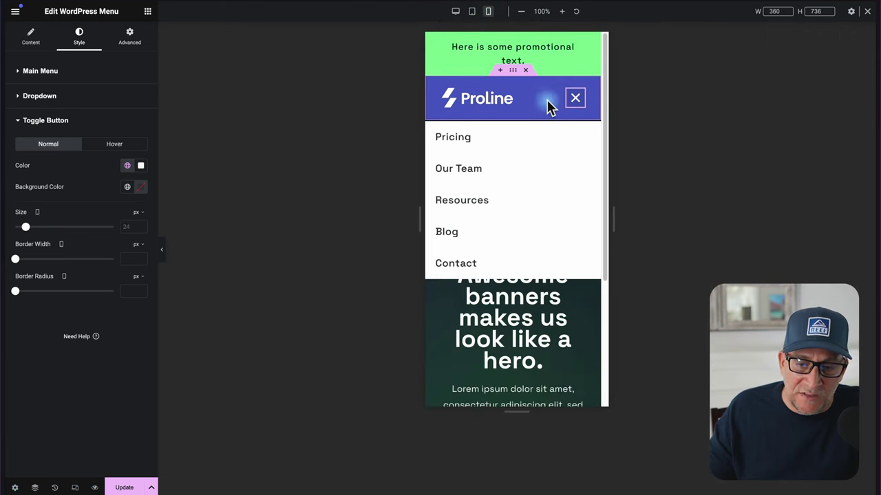
In the desktop view, set the logo and menu row container's position to Absolute and its Z-Index to 100.
{"action": "left_click", "coordinate": [455, 11]}
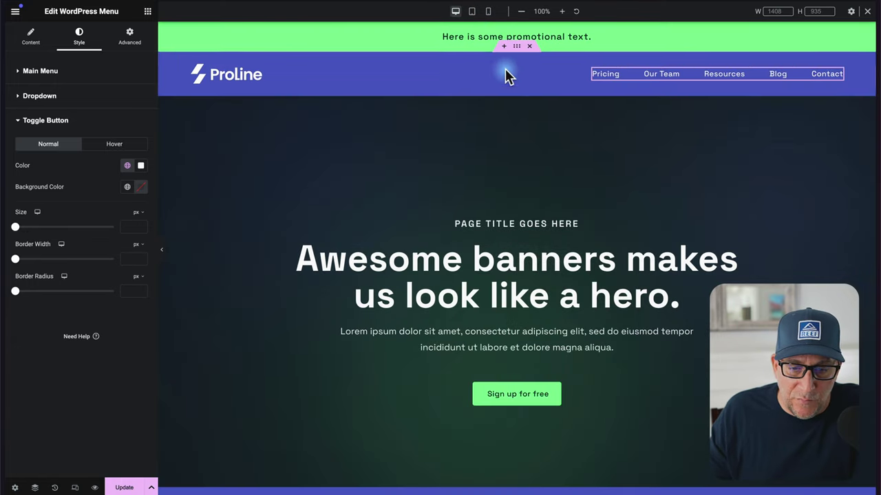
{"action": "left_click", "coordinate": [517, 53]}
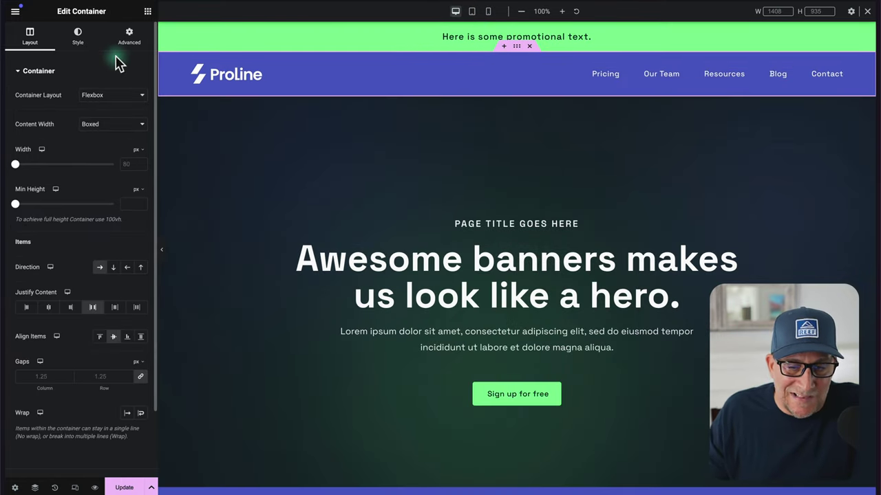
{"action": "left_click", "coordinate": [127, 38]}
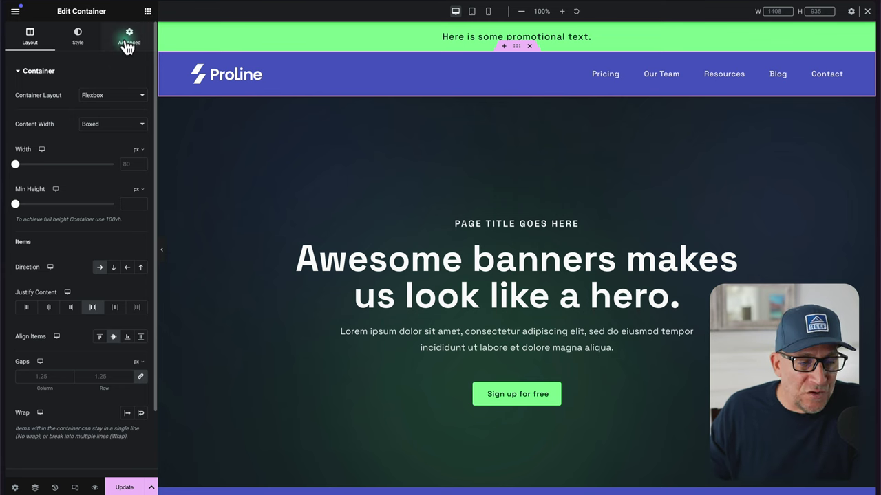
{"action": "scroll", "coordinate": [102, 317], "scroll_direction": "down", "scroll_amount": 2}
{"action": "scroll", "coordinate": [96, 309], "scroll_direction": "up", "scroll_amount": 2}
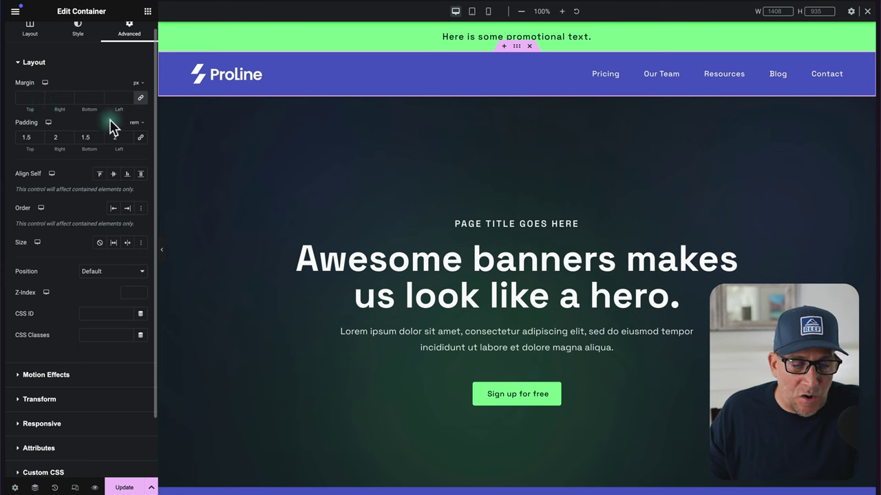
{"action": "scroll", "coordinate": [100, 300], "scroll_direction": "down", "scroll_amount": 1}
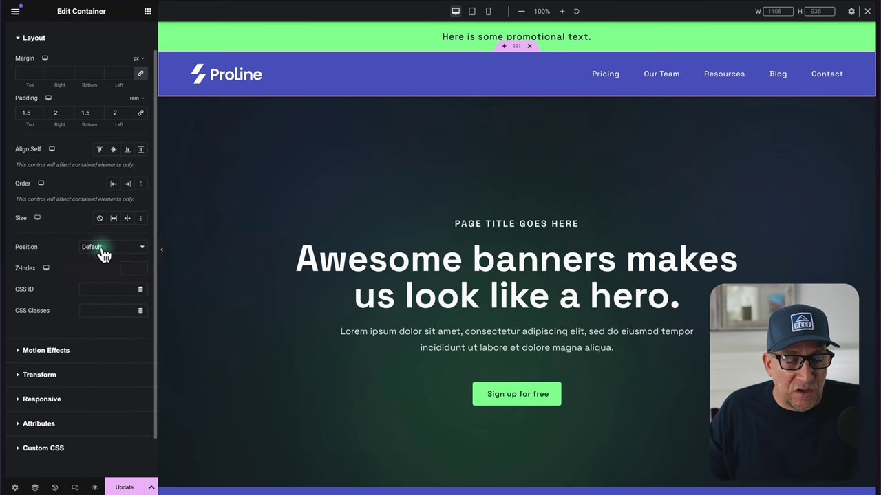
{"action": "left_click", "coordinate": [102, 248]}
{"action": "left_click", "coordinate": [100, 258]}
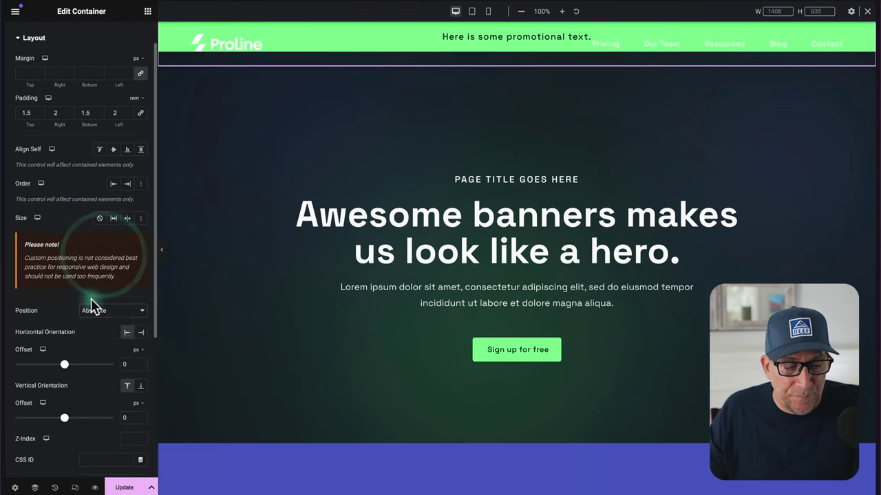
{"action": "scroll", "coordinate": [95, 385], "scroll_direction": "down", "scroll_amount": 3}
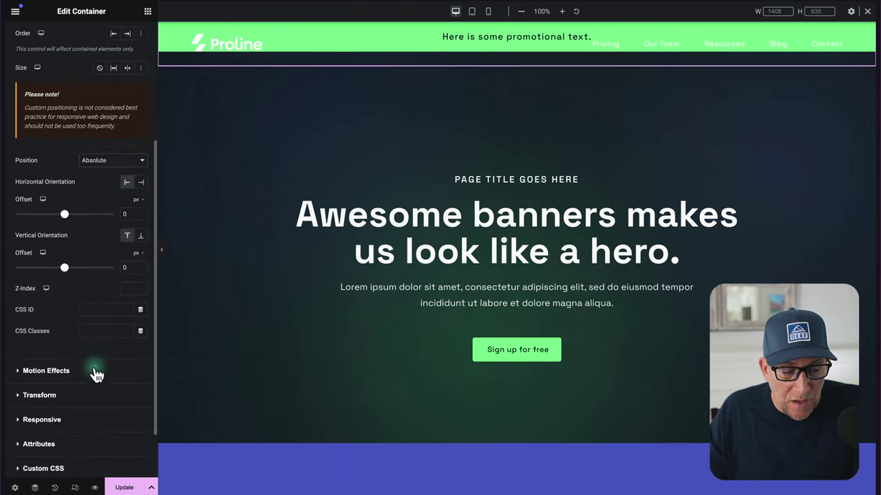
{"action": "left_click", "coordinate": [129, 289]}
{"action": "type", "text": "100"}
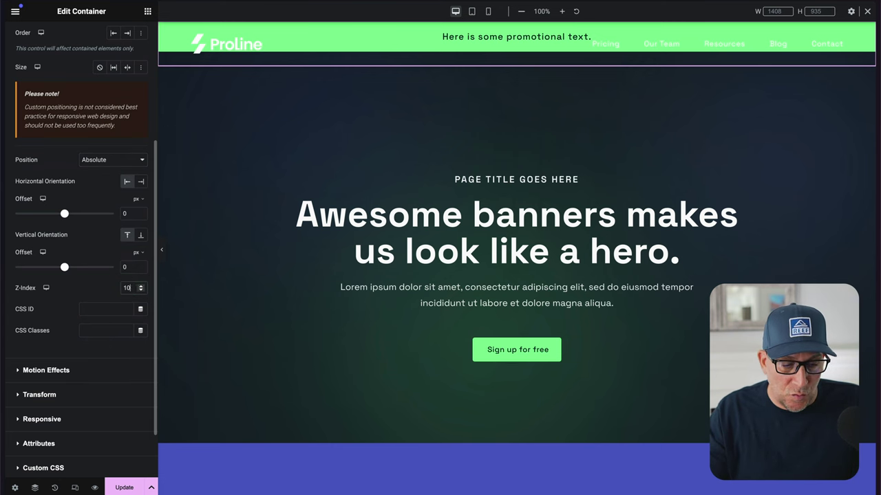
Clear the menu row container's vertical offset so it sits below the promotional bar, and update the header.
{"action": "left_click", "coordinate": [24, 260]}
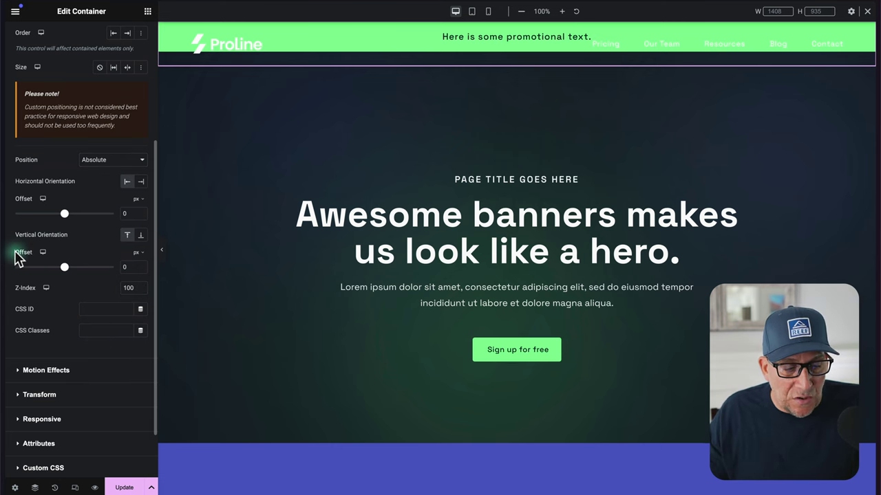
{"action": "left_click", "coordinate": [129, 267]}
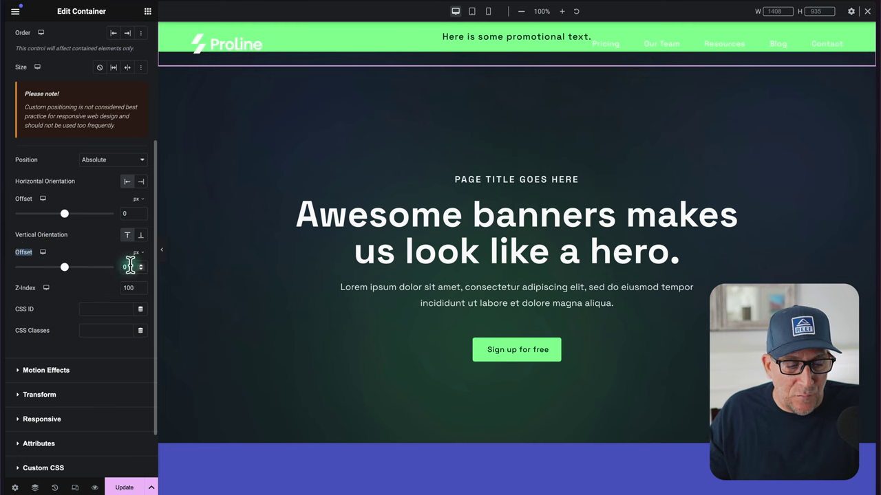
{"action": "left_click", "coordinate": [120, 266]}
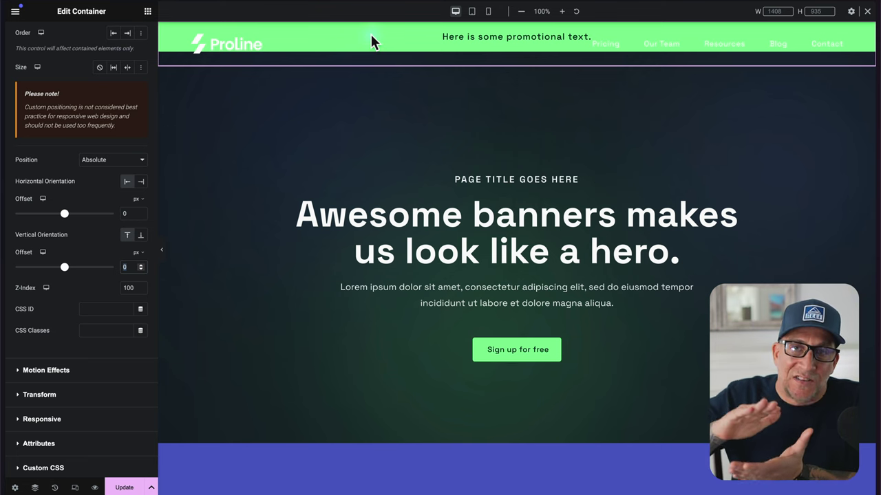
{"action": "key", "text": "BackSpace"}
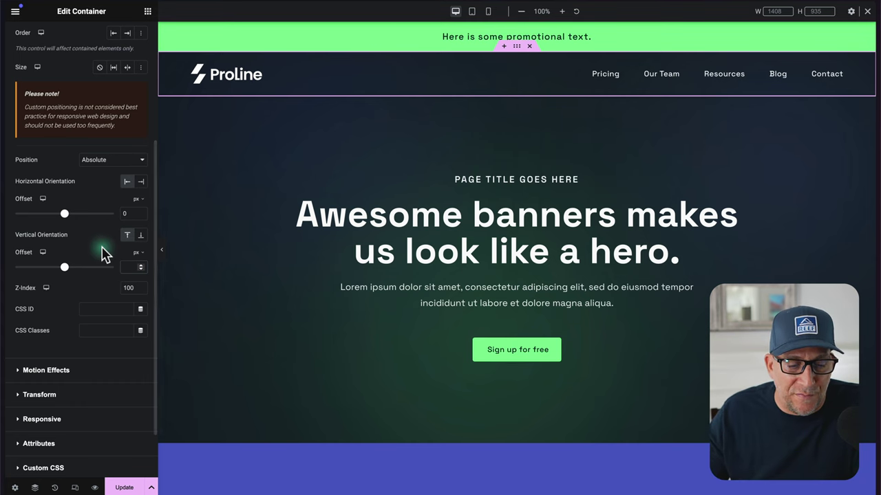
{"action": "left_click", "coordinate": [123, 486]}
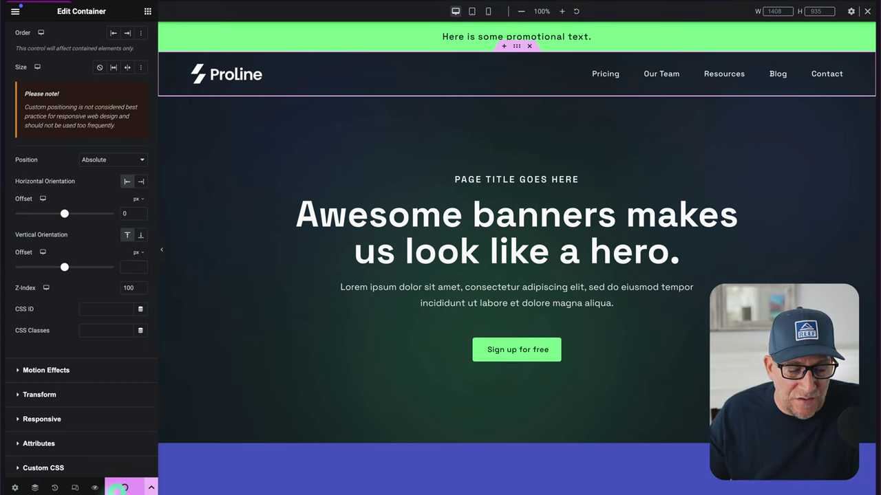